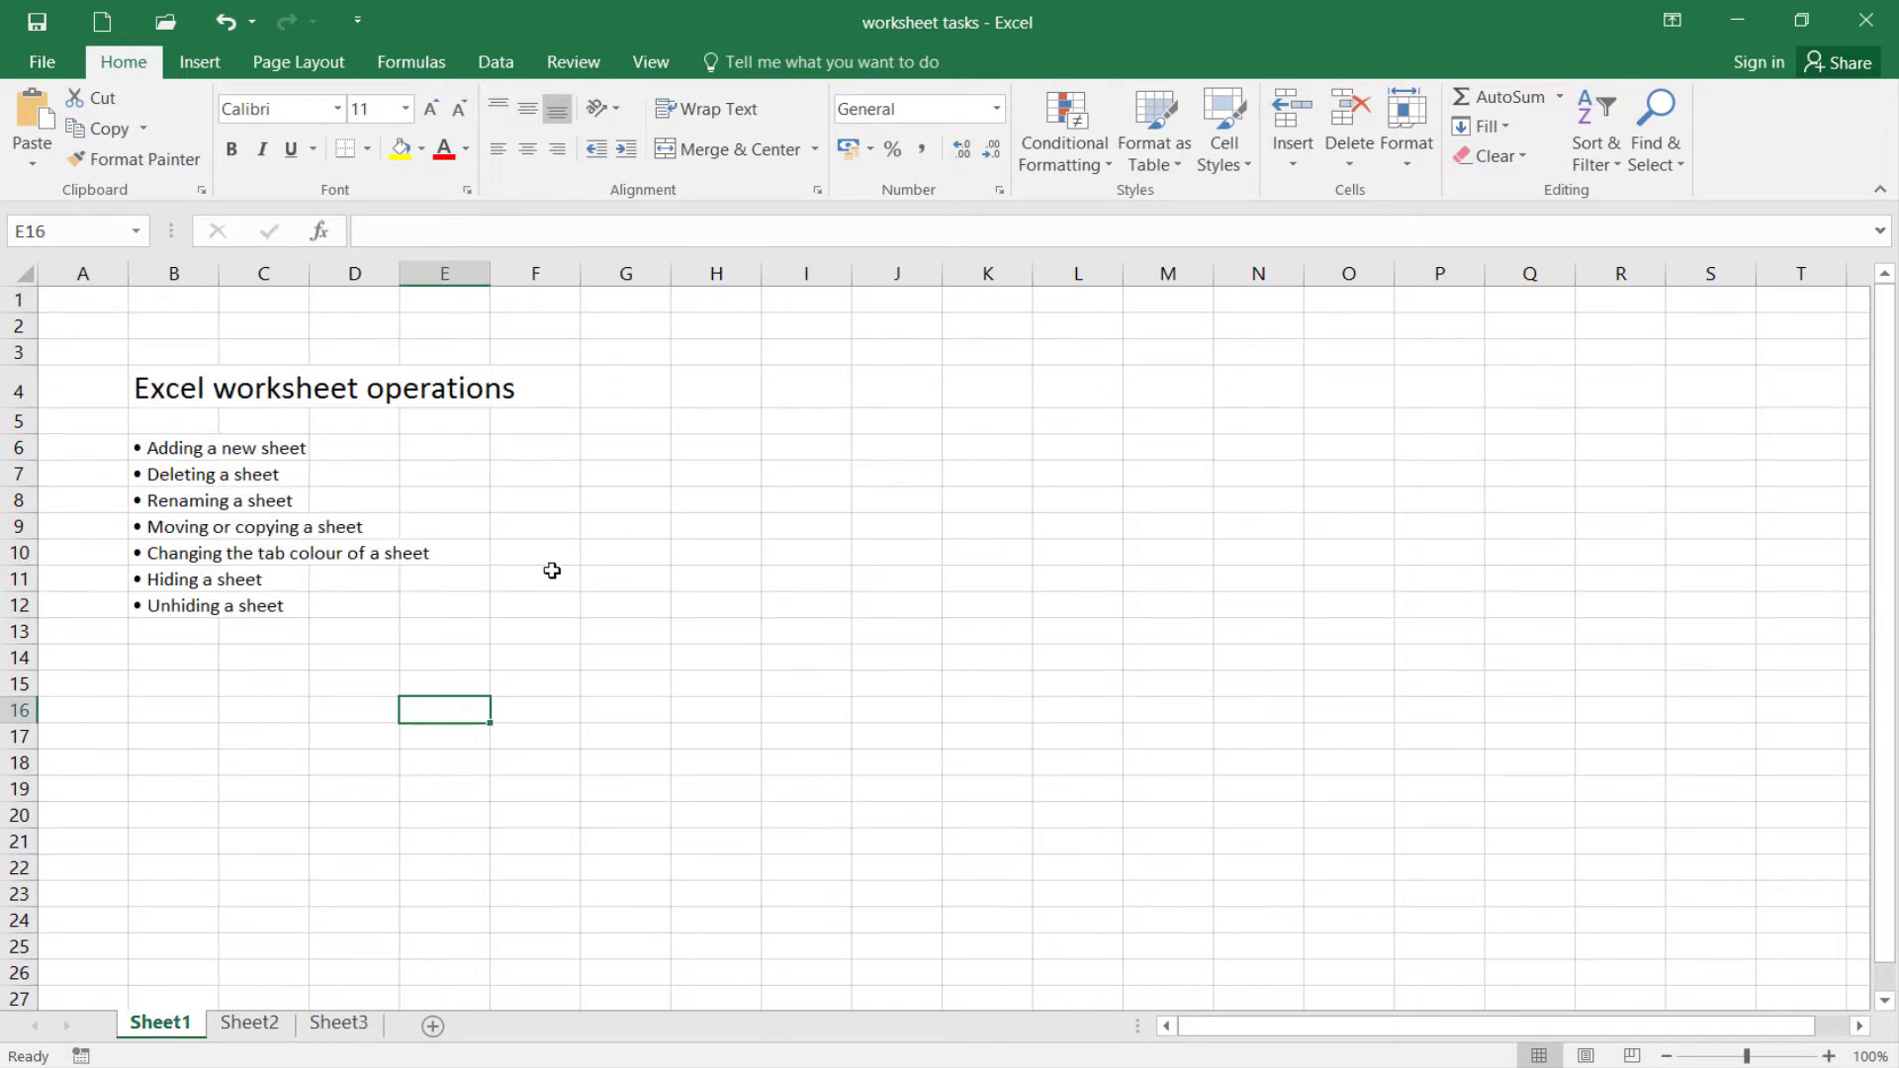
Insert a new blank worksheet before Sheet1
{"action": "left_click", "coordinate": [546, 681]}
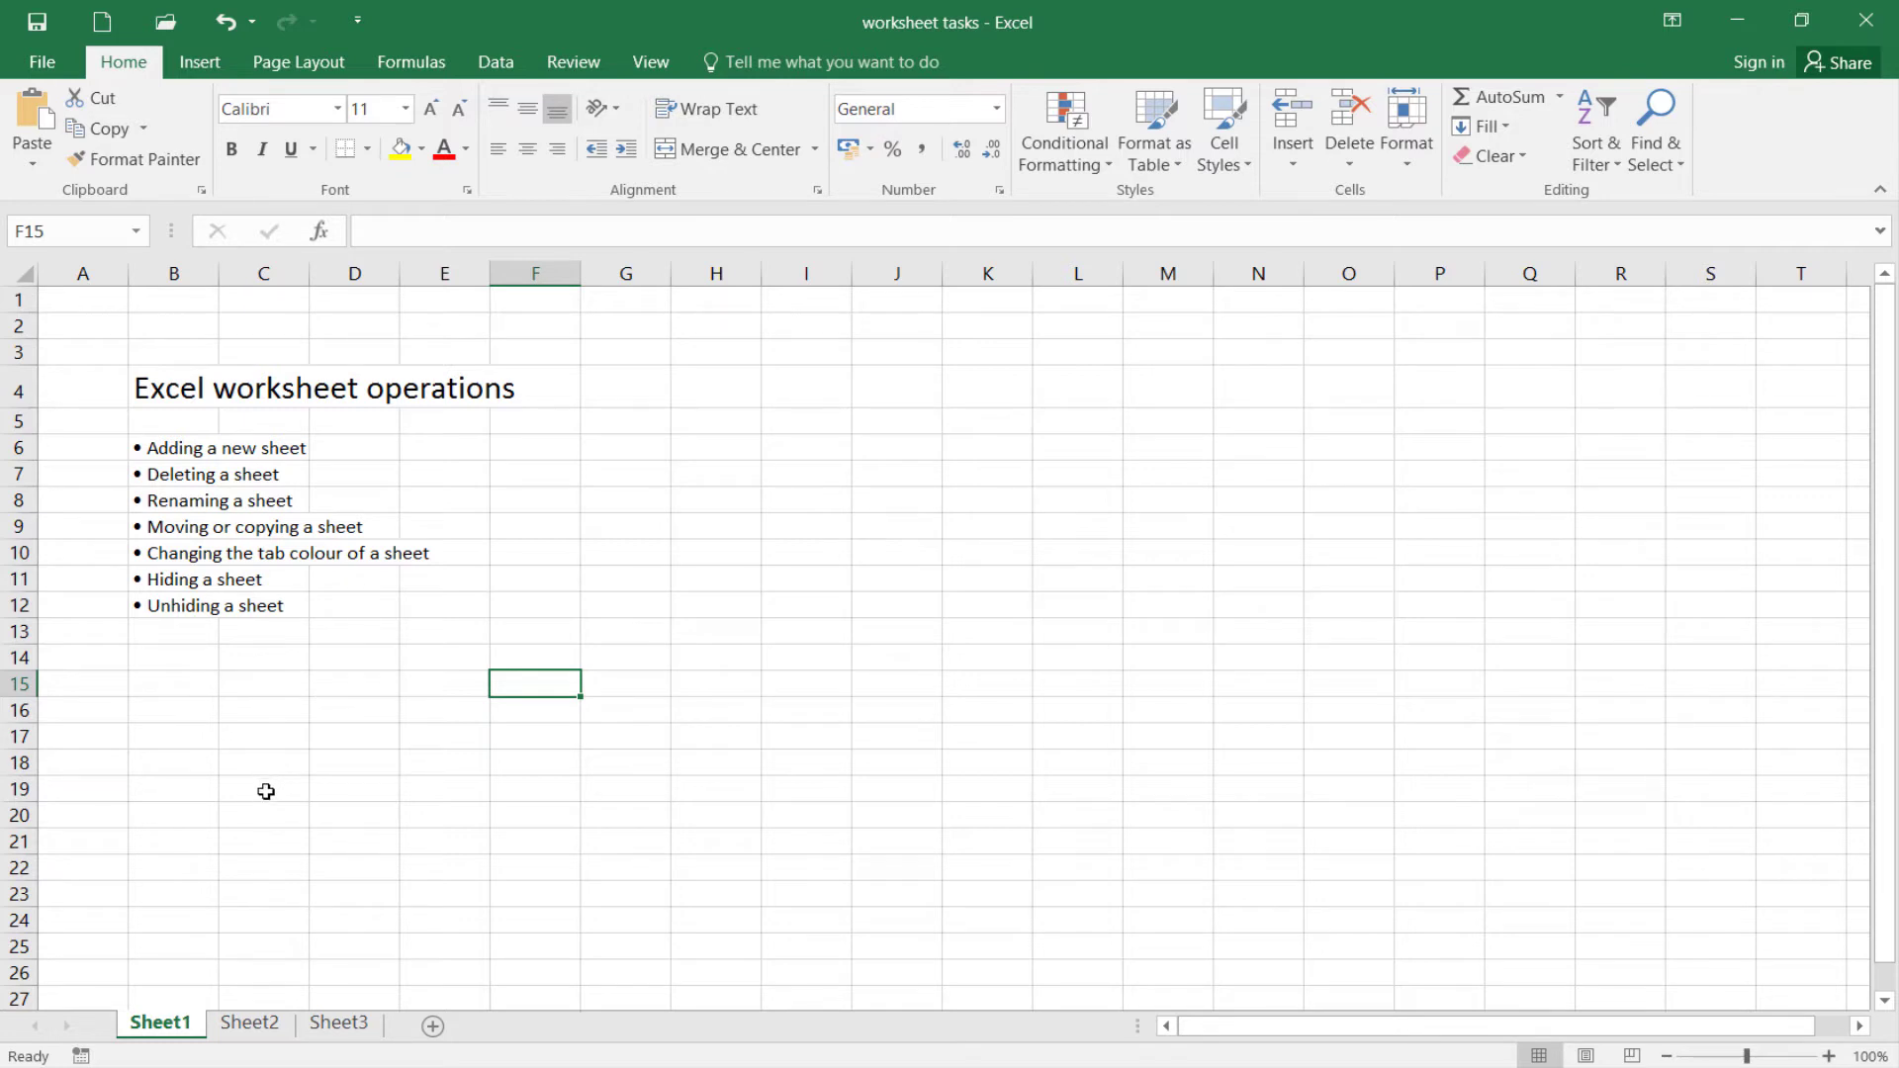
{"action": "right_click", "coordinate": [155, 1026]}
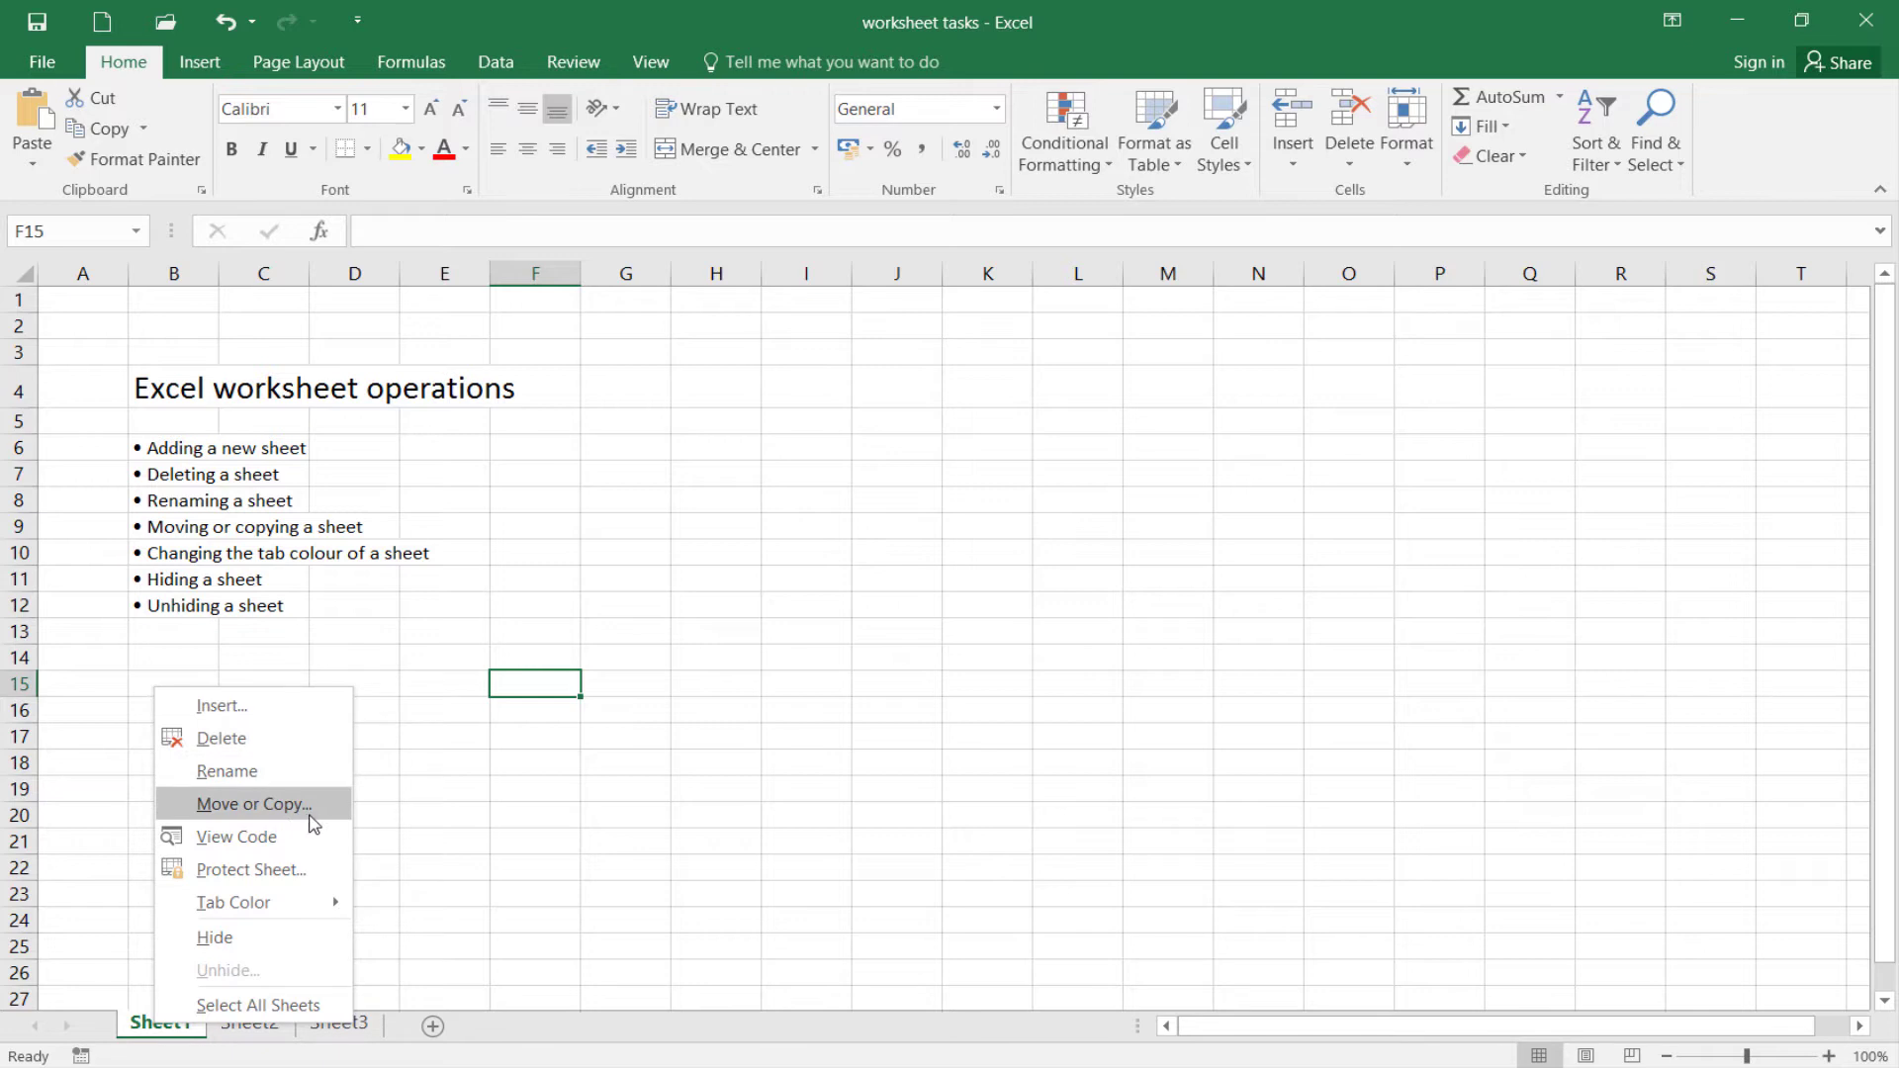
{"action": "mouse_move", "coordinate": [284, 910]}
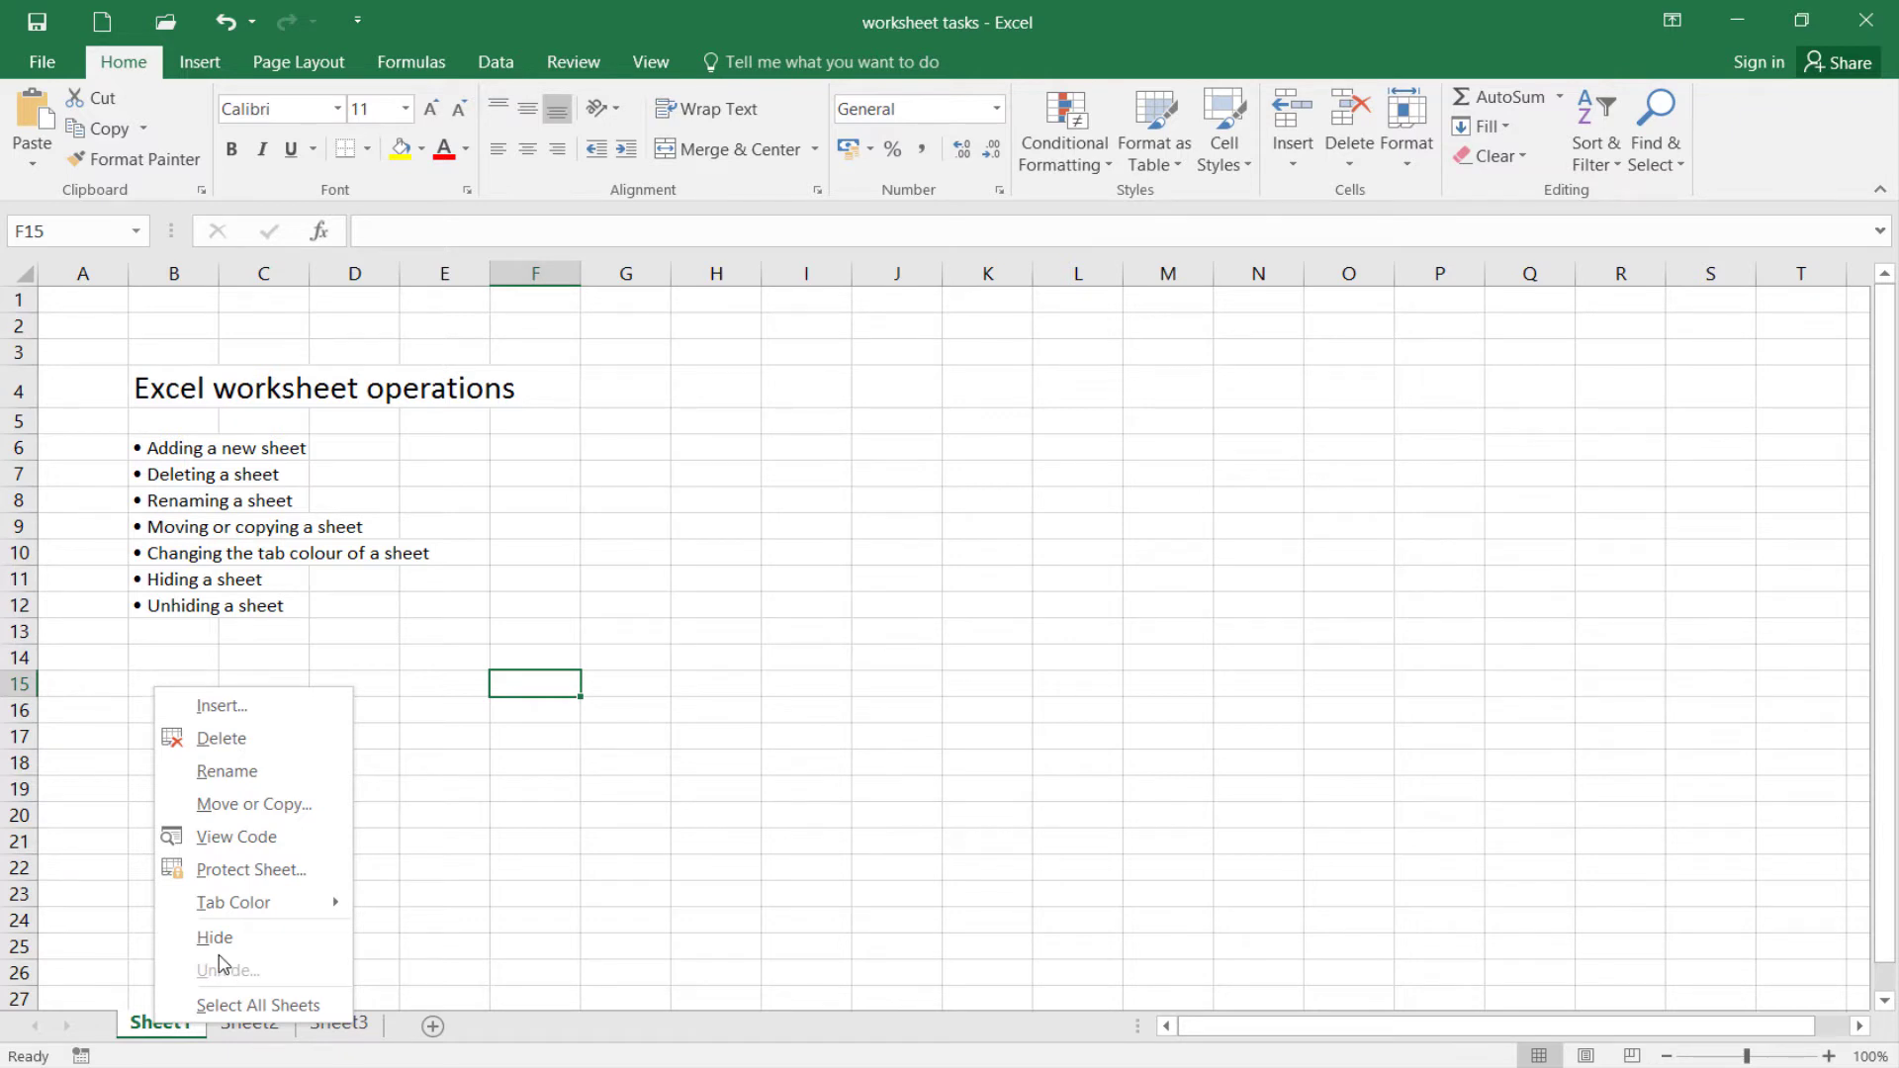
{"action": "left_click", "coordinate": [209, 705]}
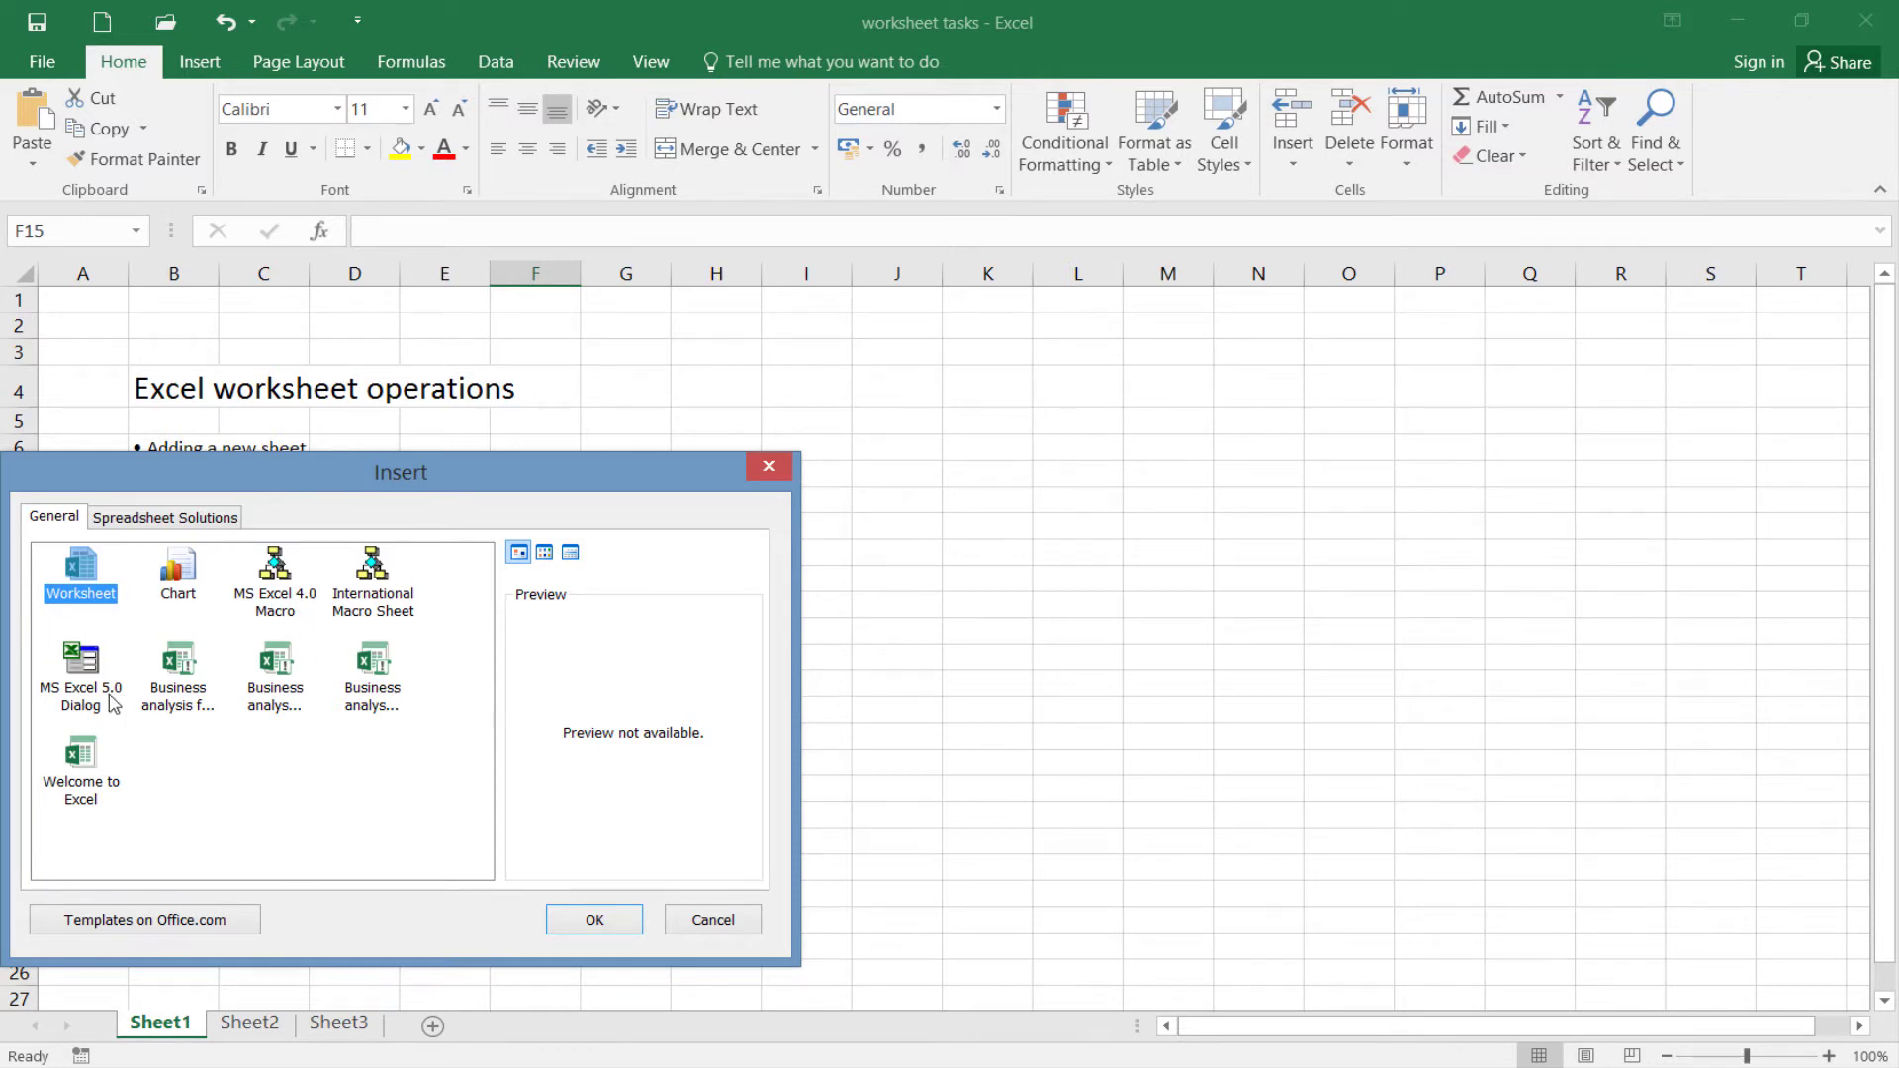
{"action": "left_click", "coordinate": [183, 523]}
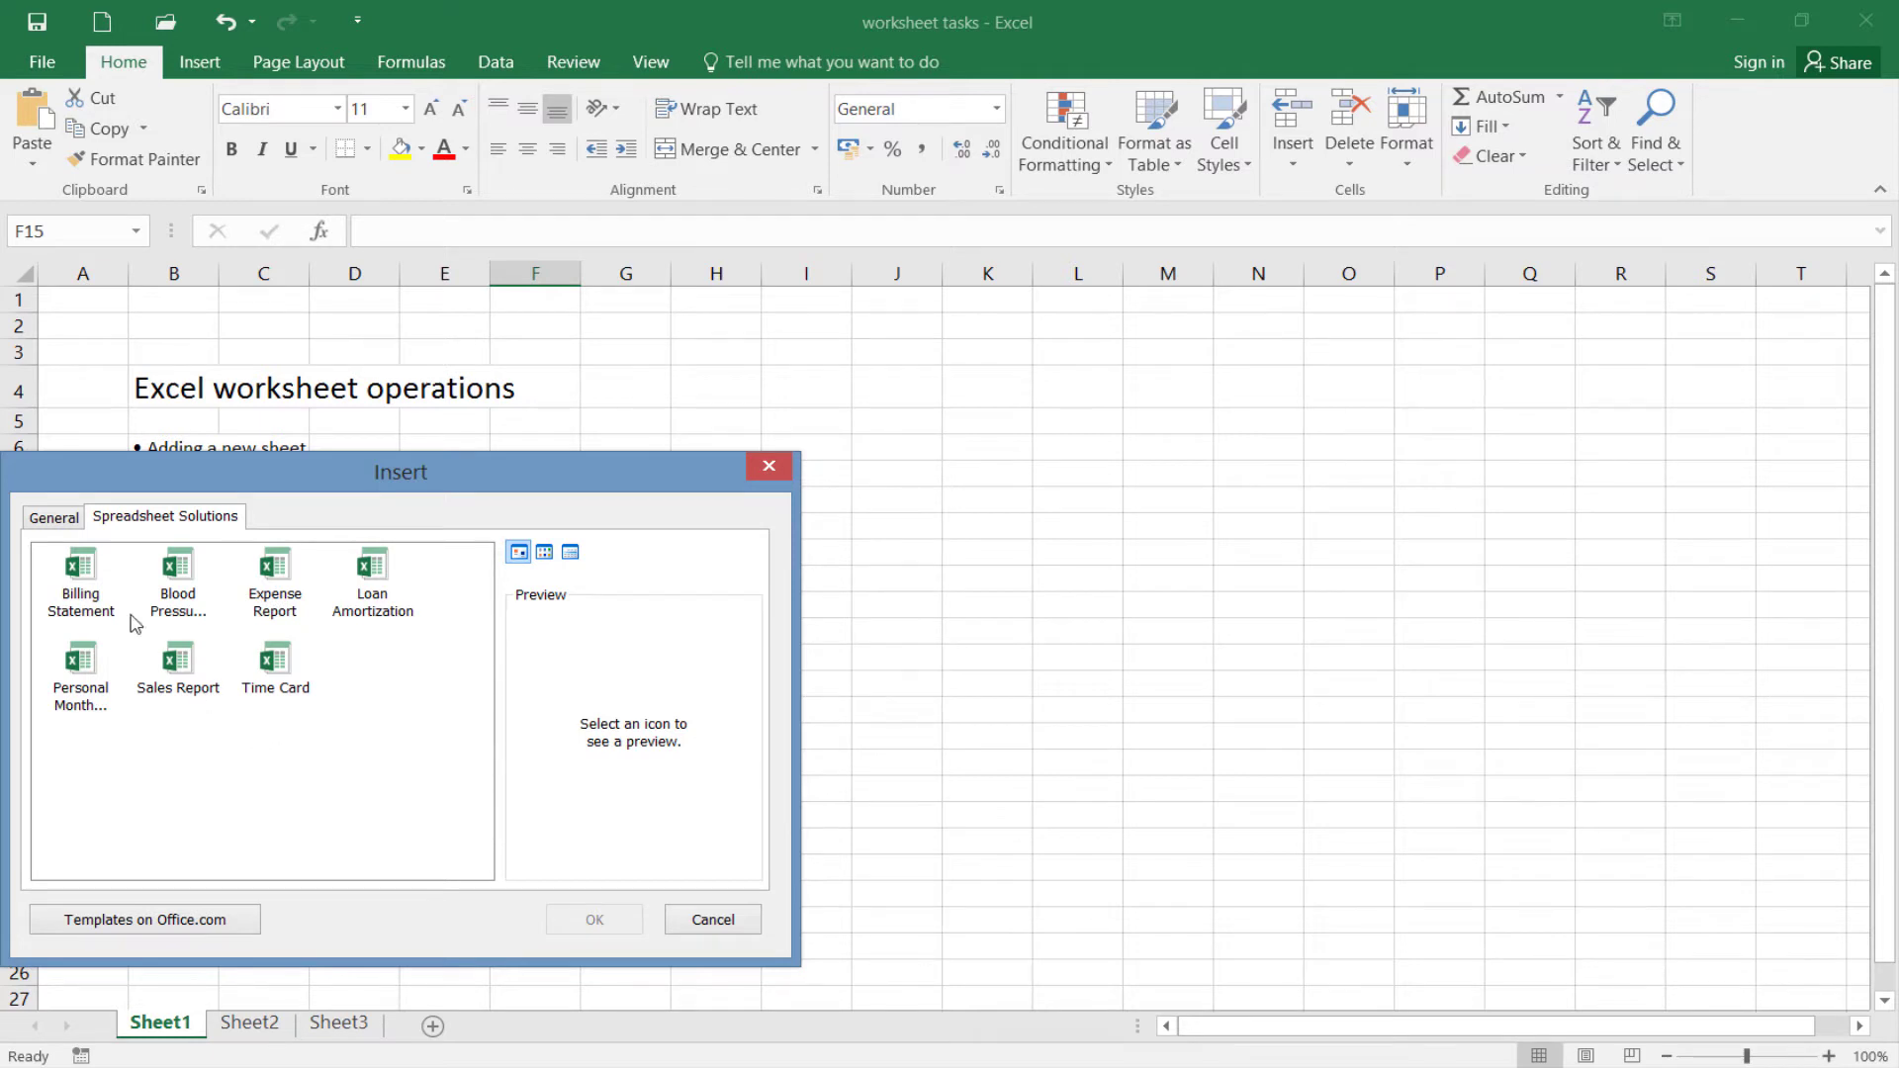
{"action": "left_click", "coordinate": [54, 518]}
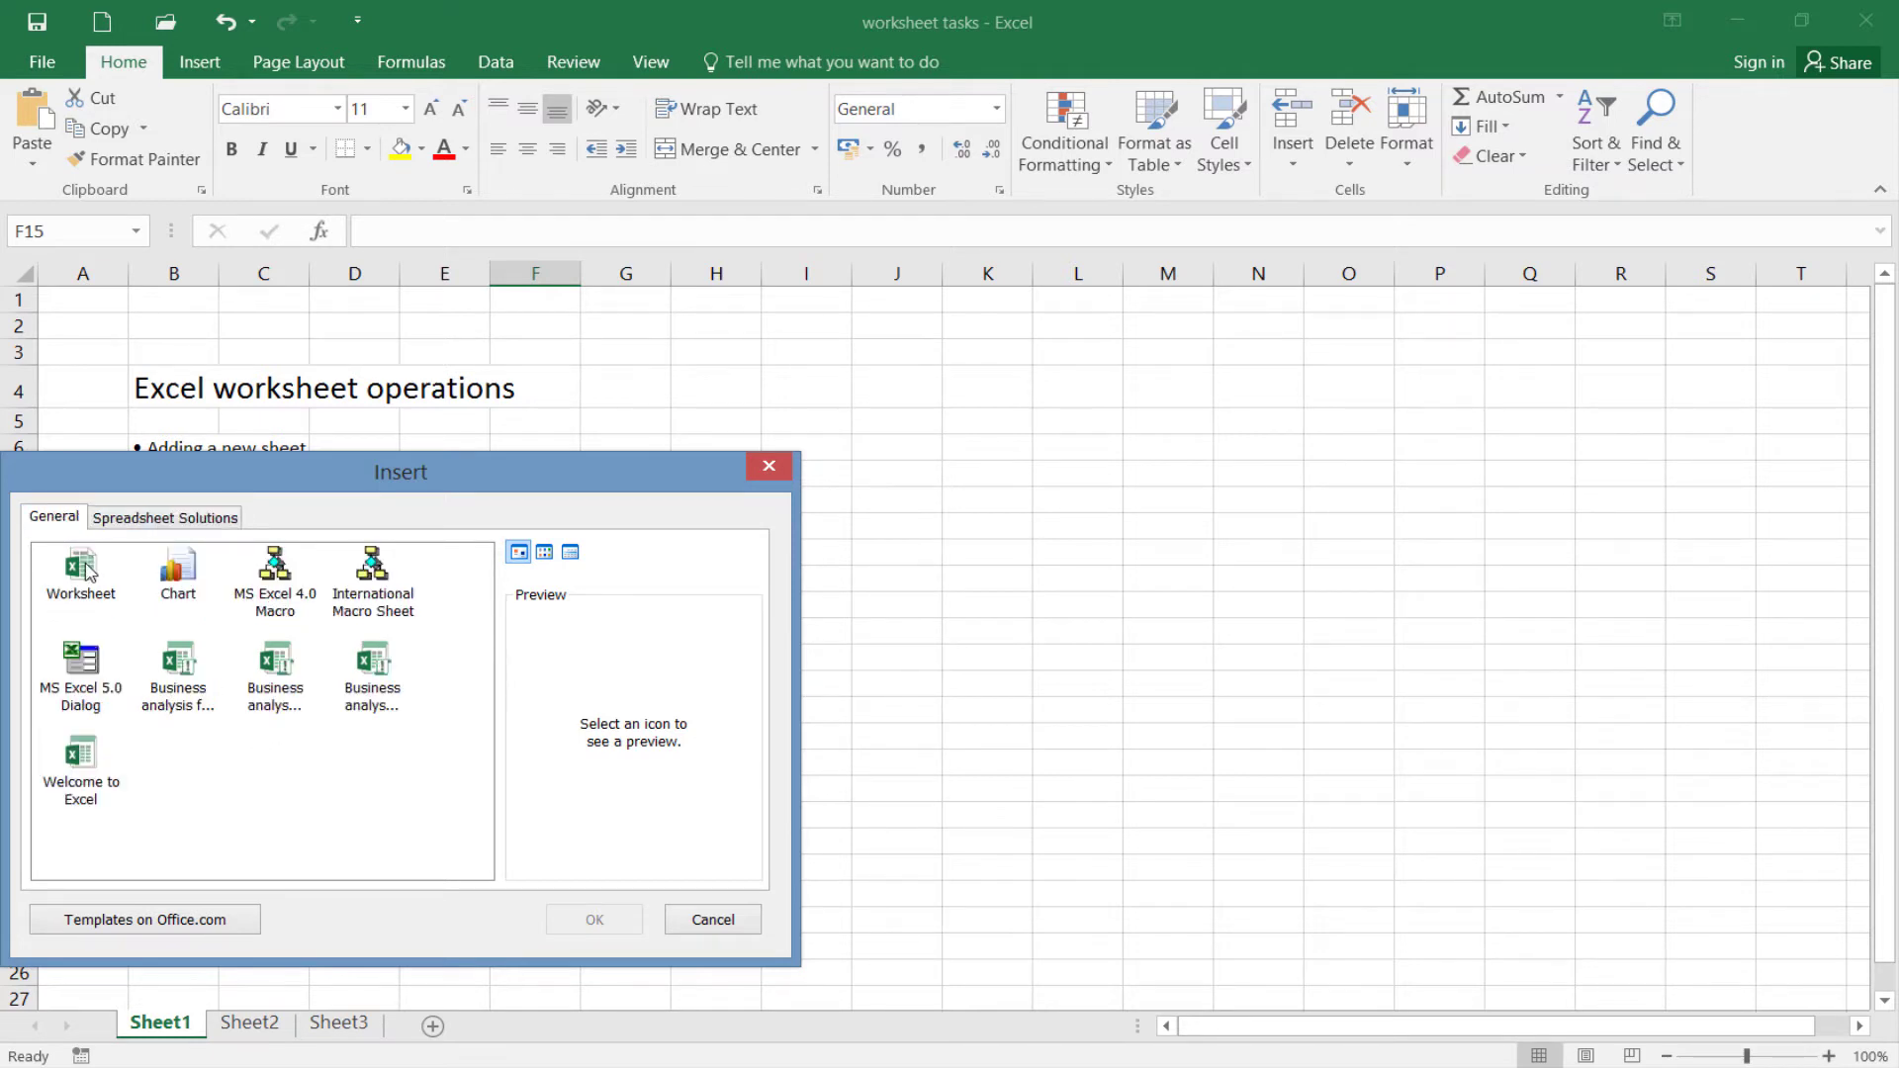
{"action": "left_click", "coordinate": [95, 581]}
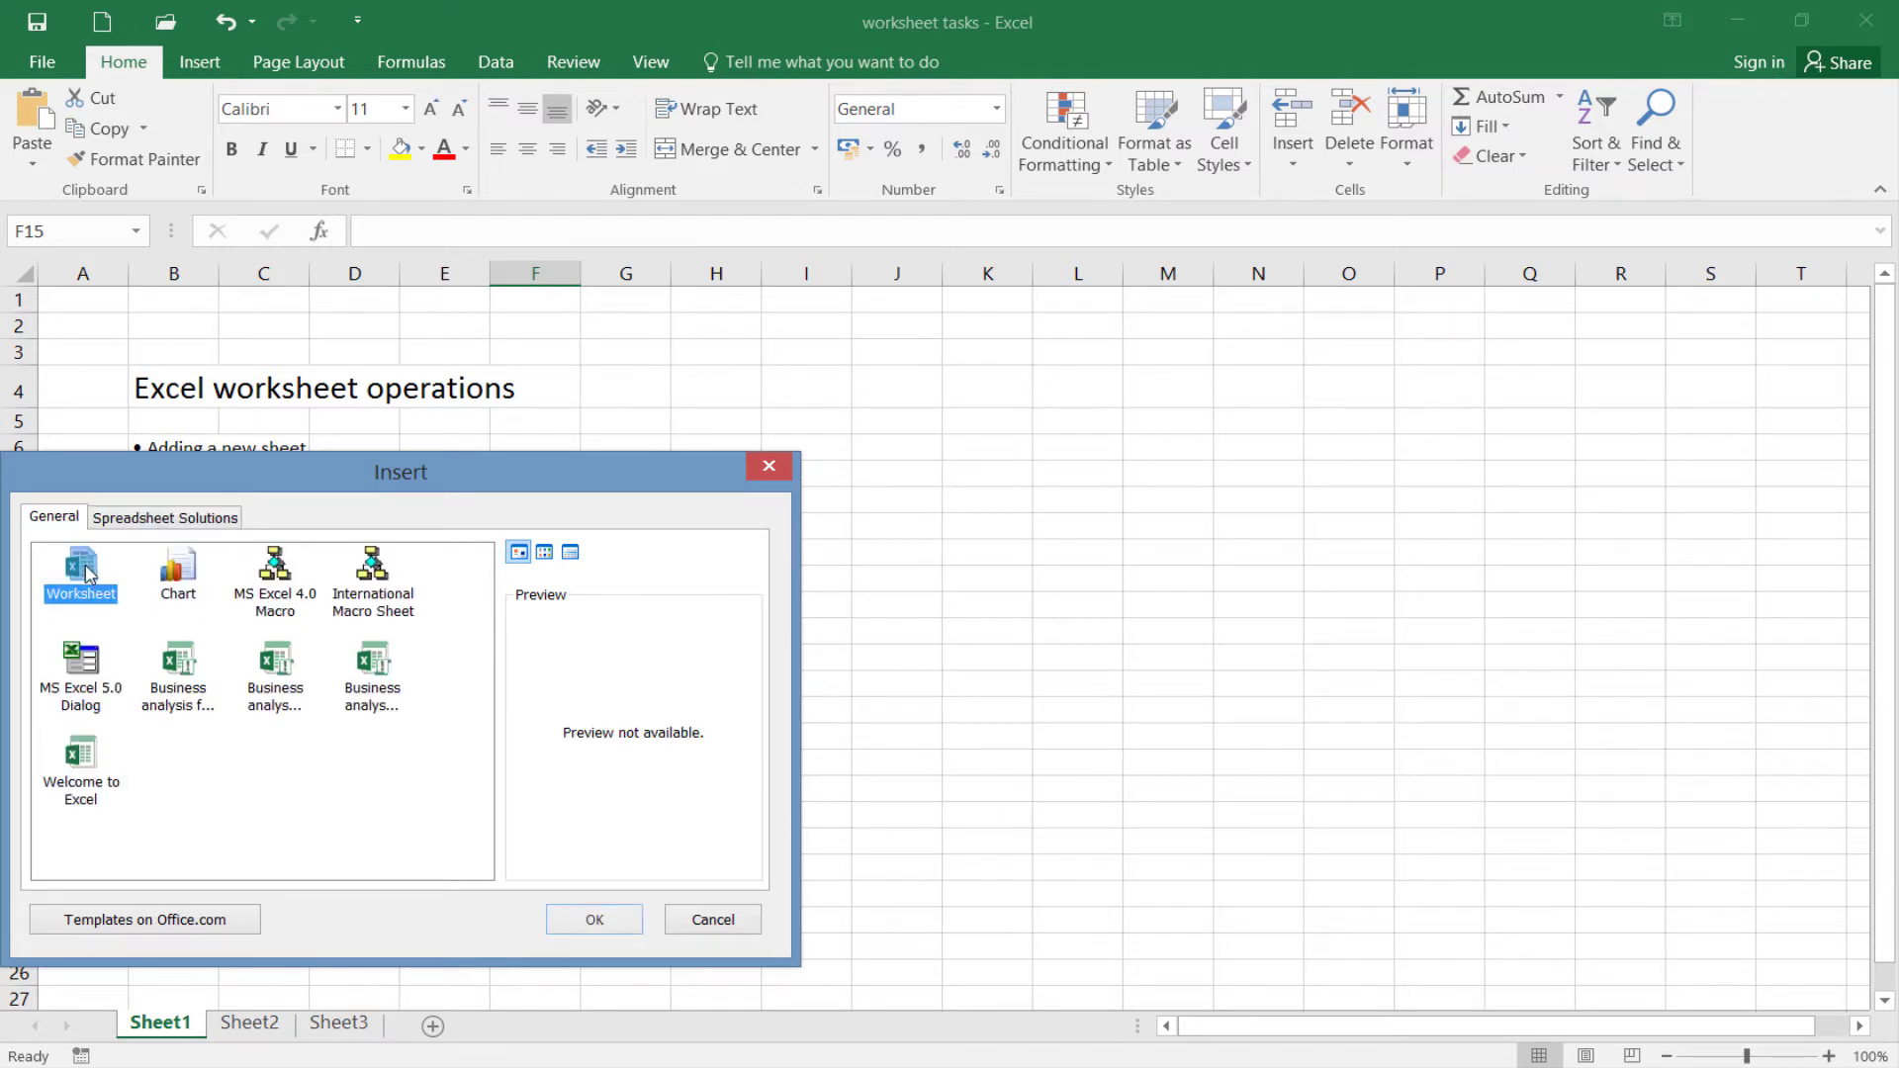
{"action": "left_click", "coordinate": [568, 919]}
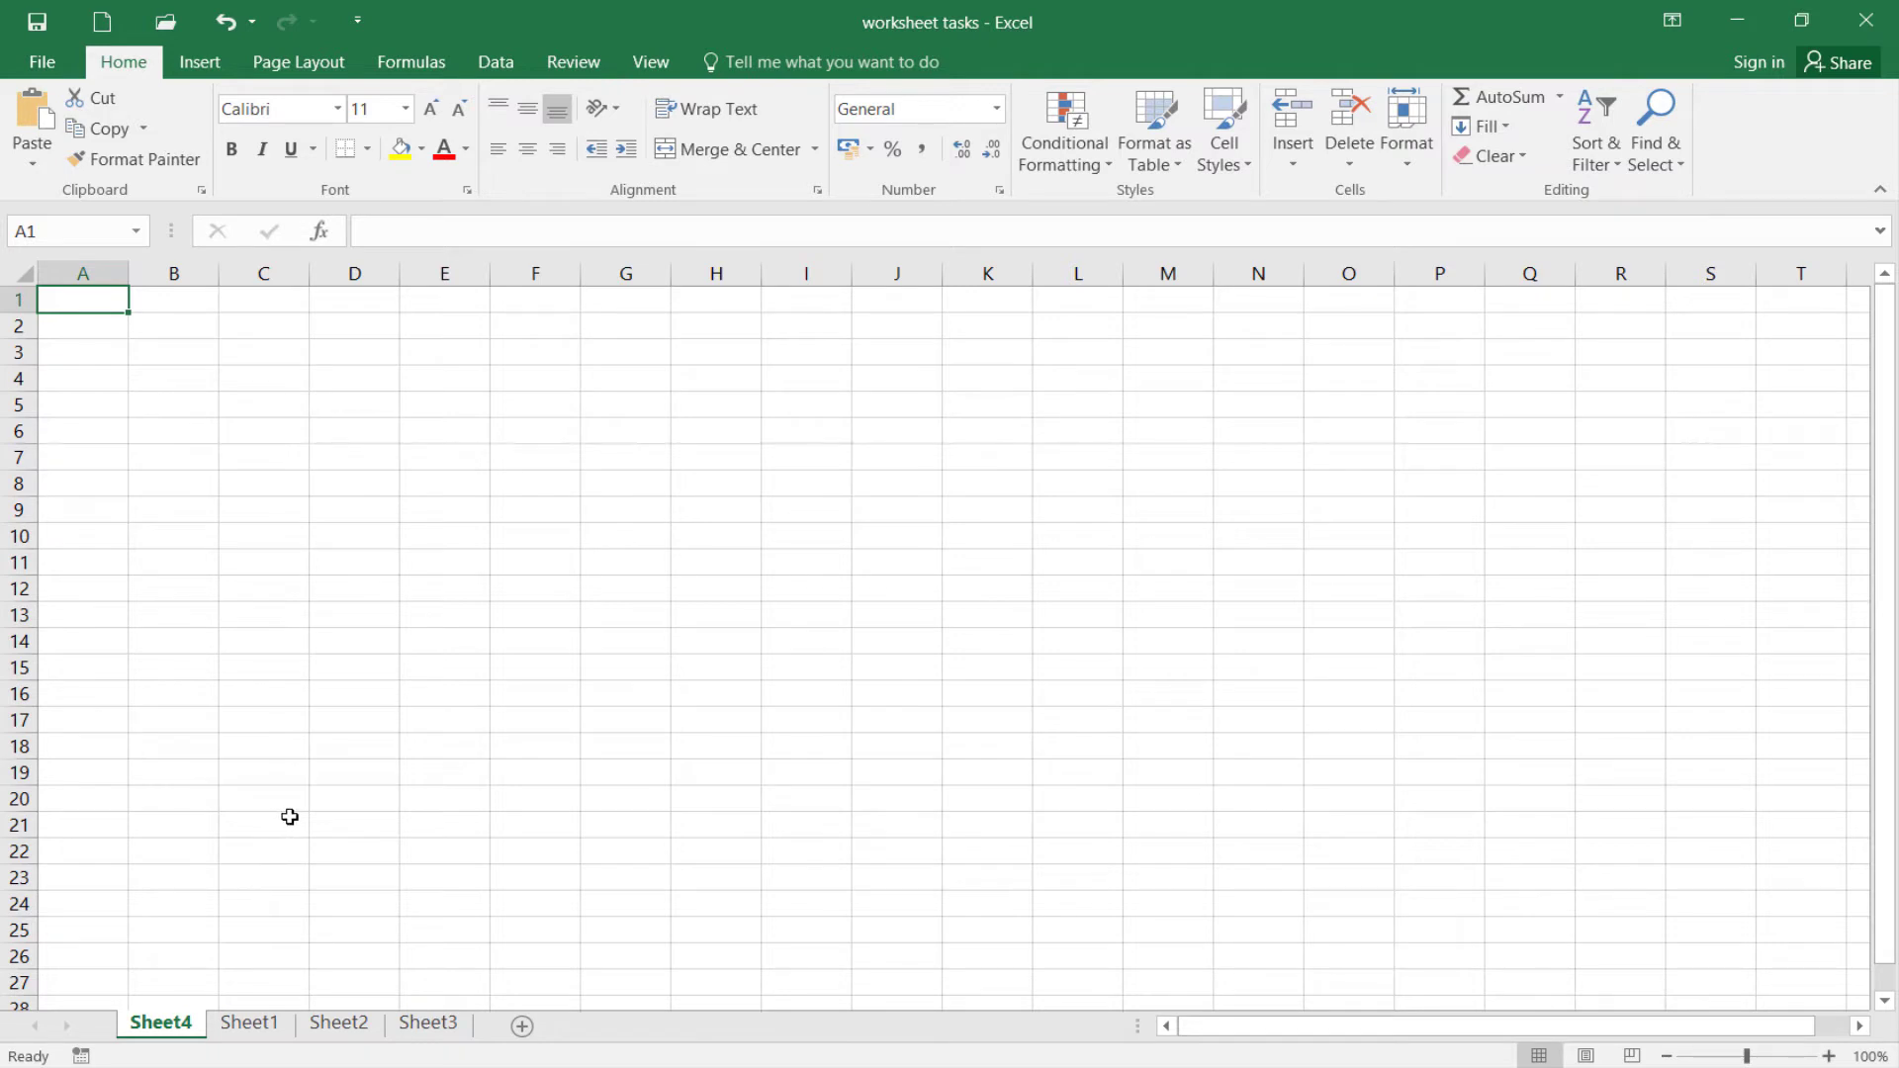
Delete the newly inserted Sheet4
{"action": "right_click", "coordinate": [153, 1032]}
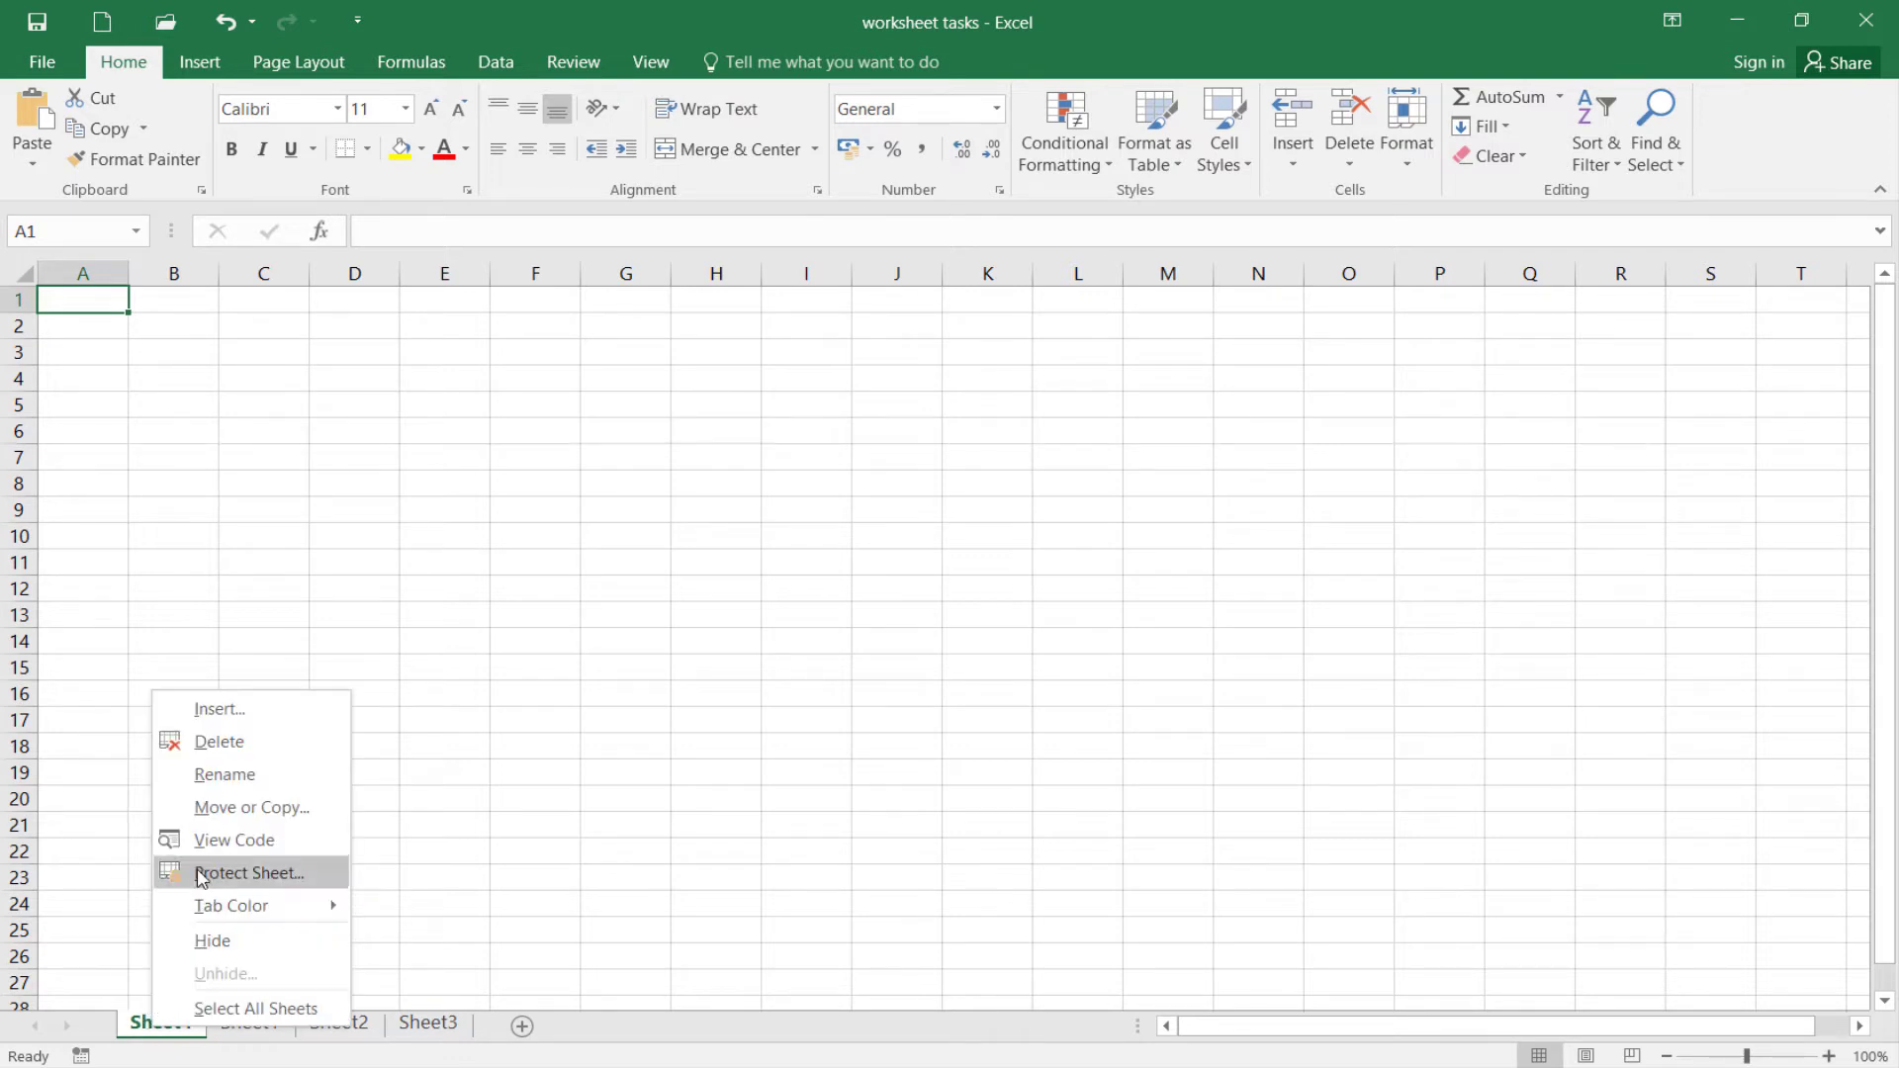
{"action": "left_click", "coordinate": [220, 742]}
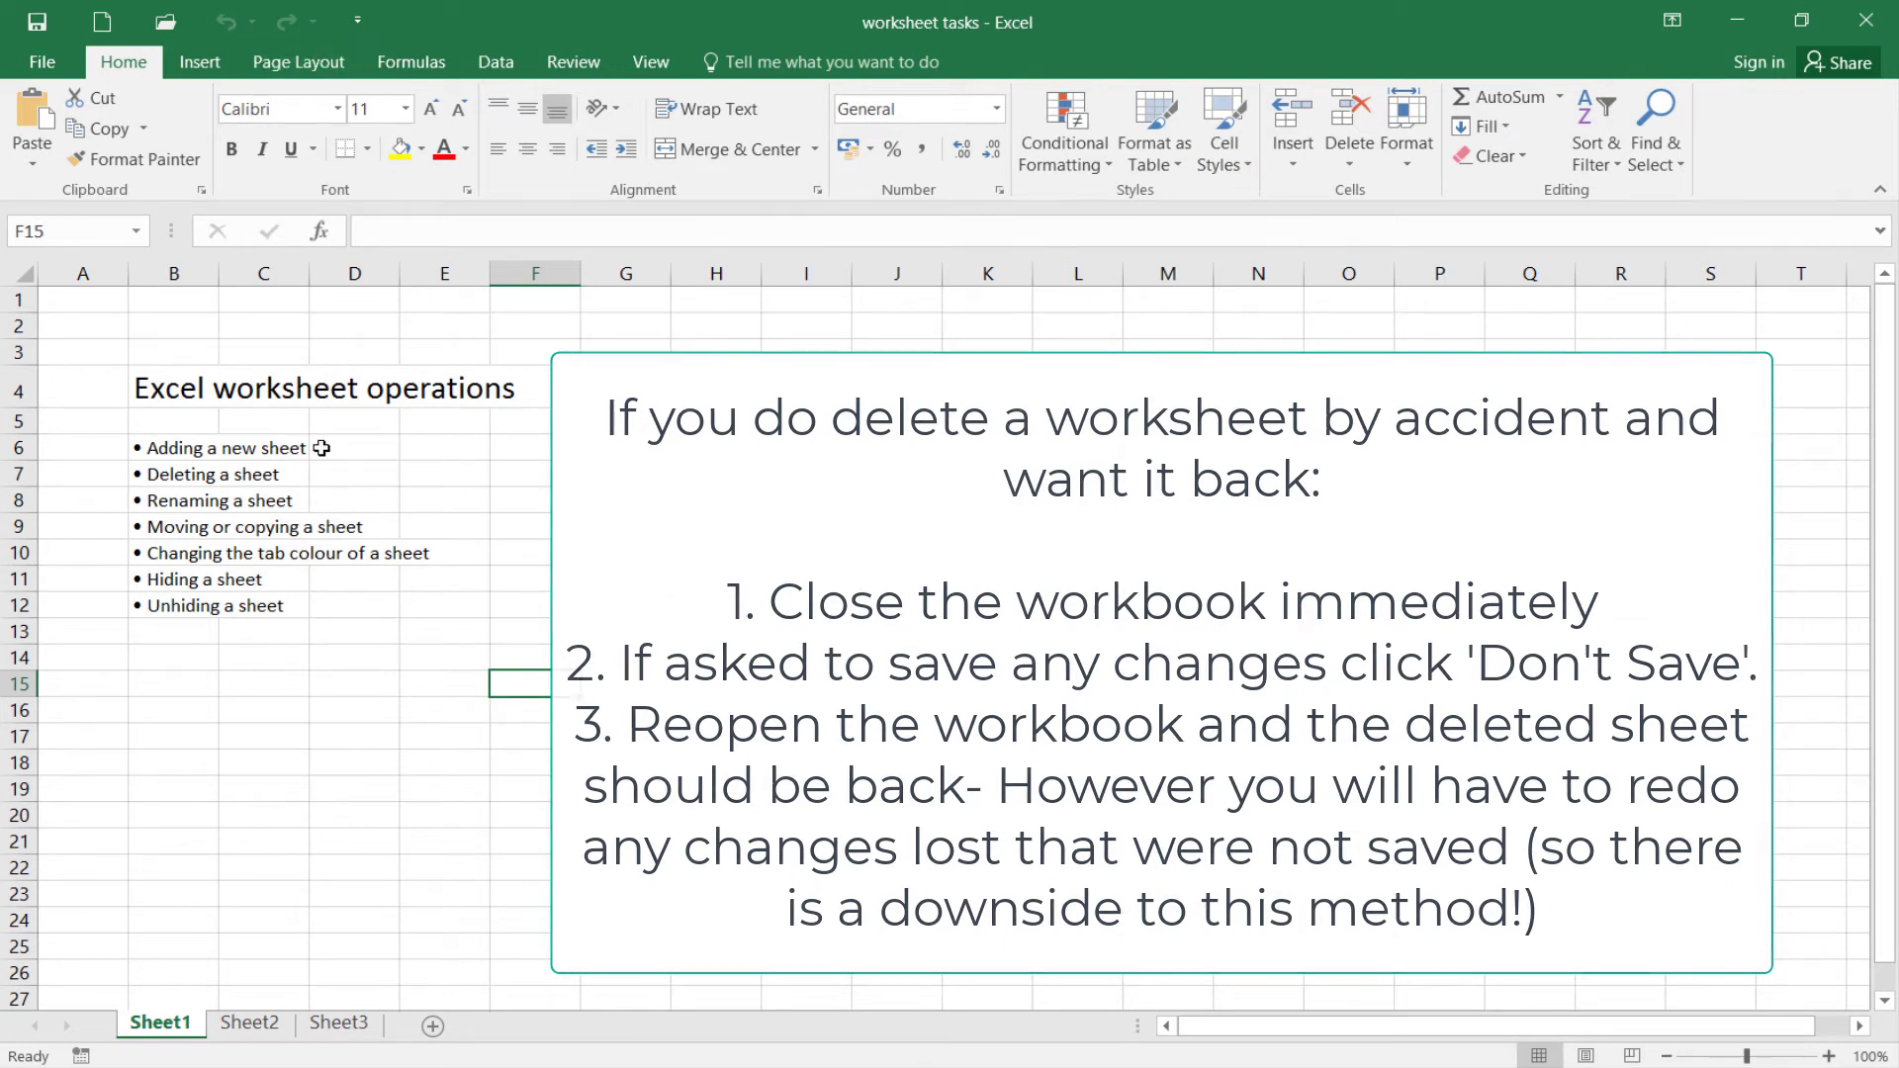
{"action": "left_click", "coordinate": [230, 760]}
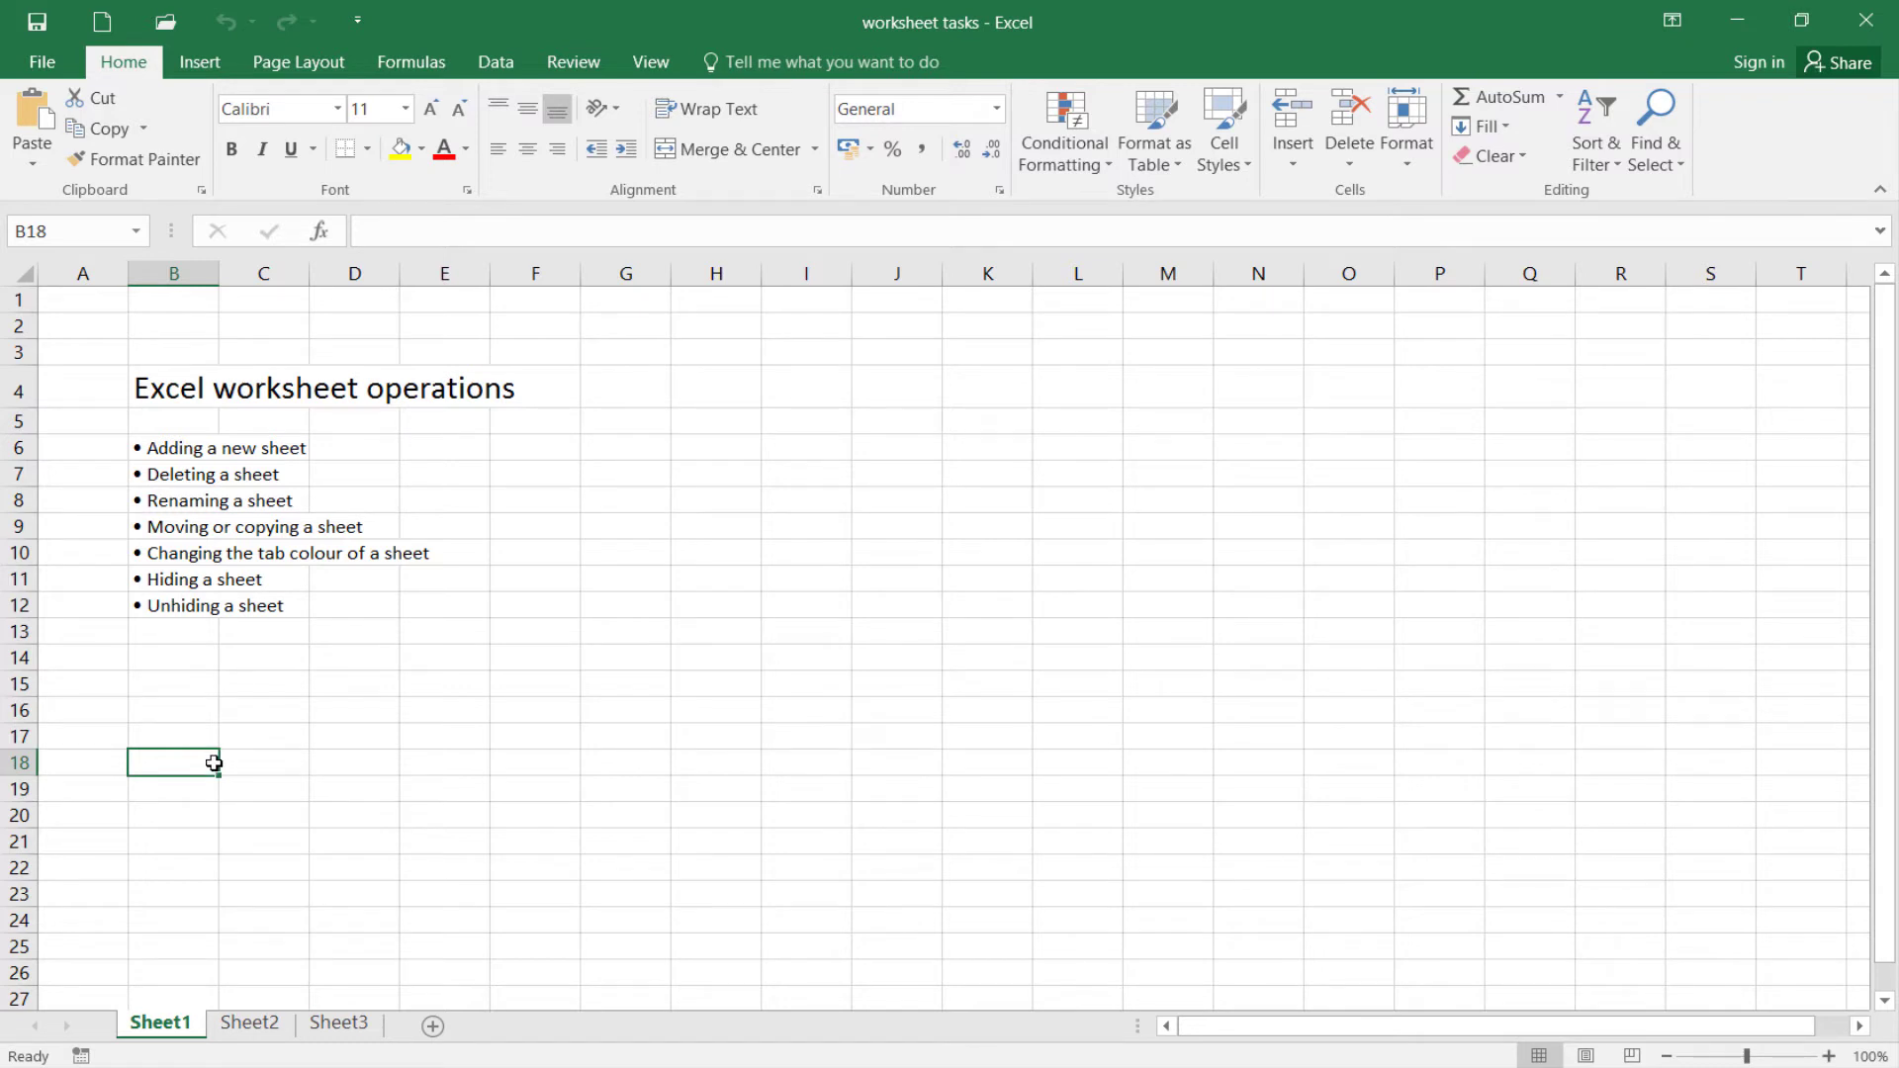
Rename Sheet1 as Summary sheet
{"action": "right_click", "coordinate": [174, 1030]}
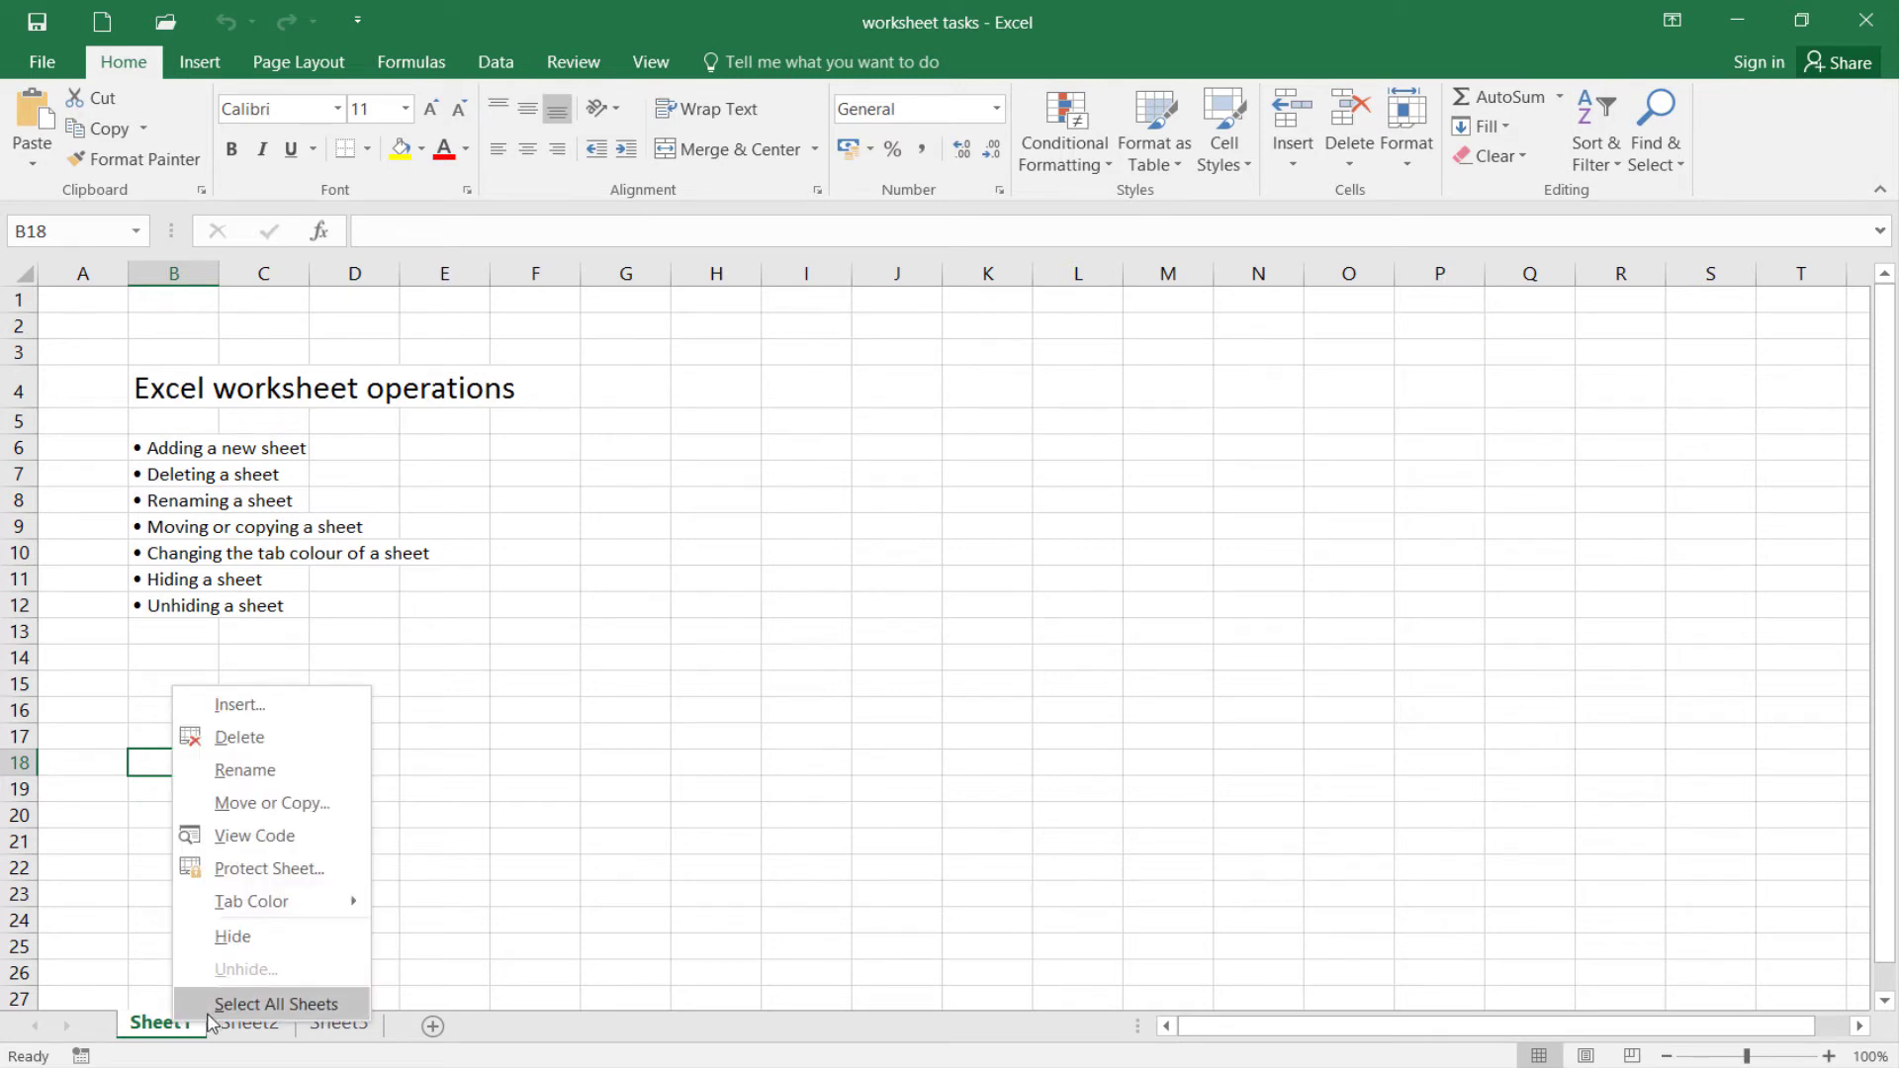
{"action": "left_click", "coordinate": [235, 799]}
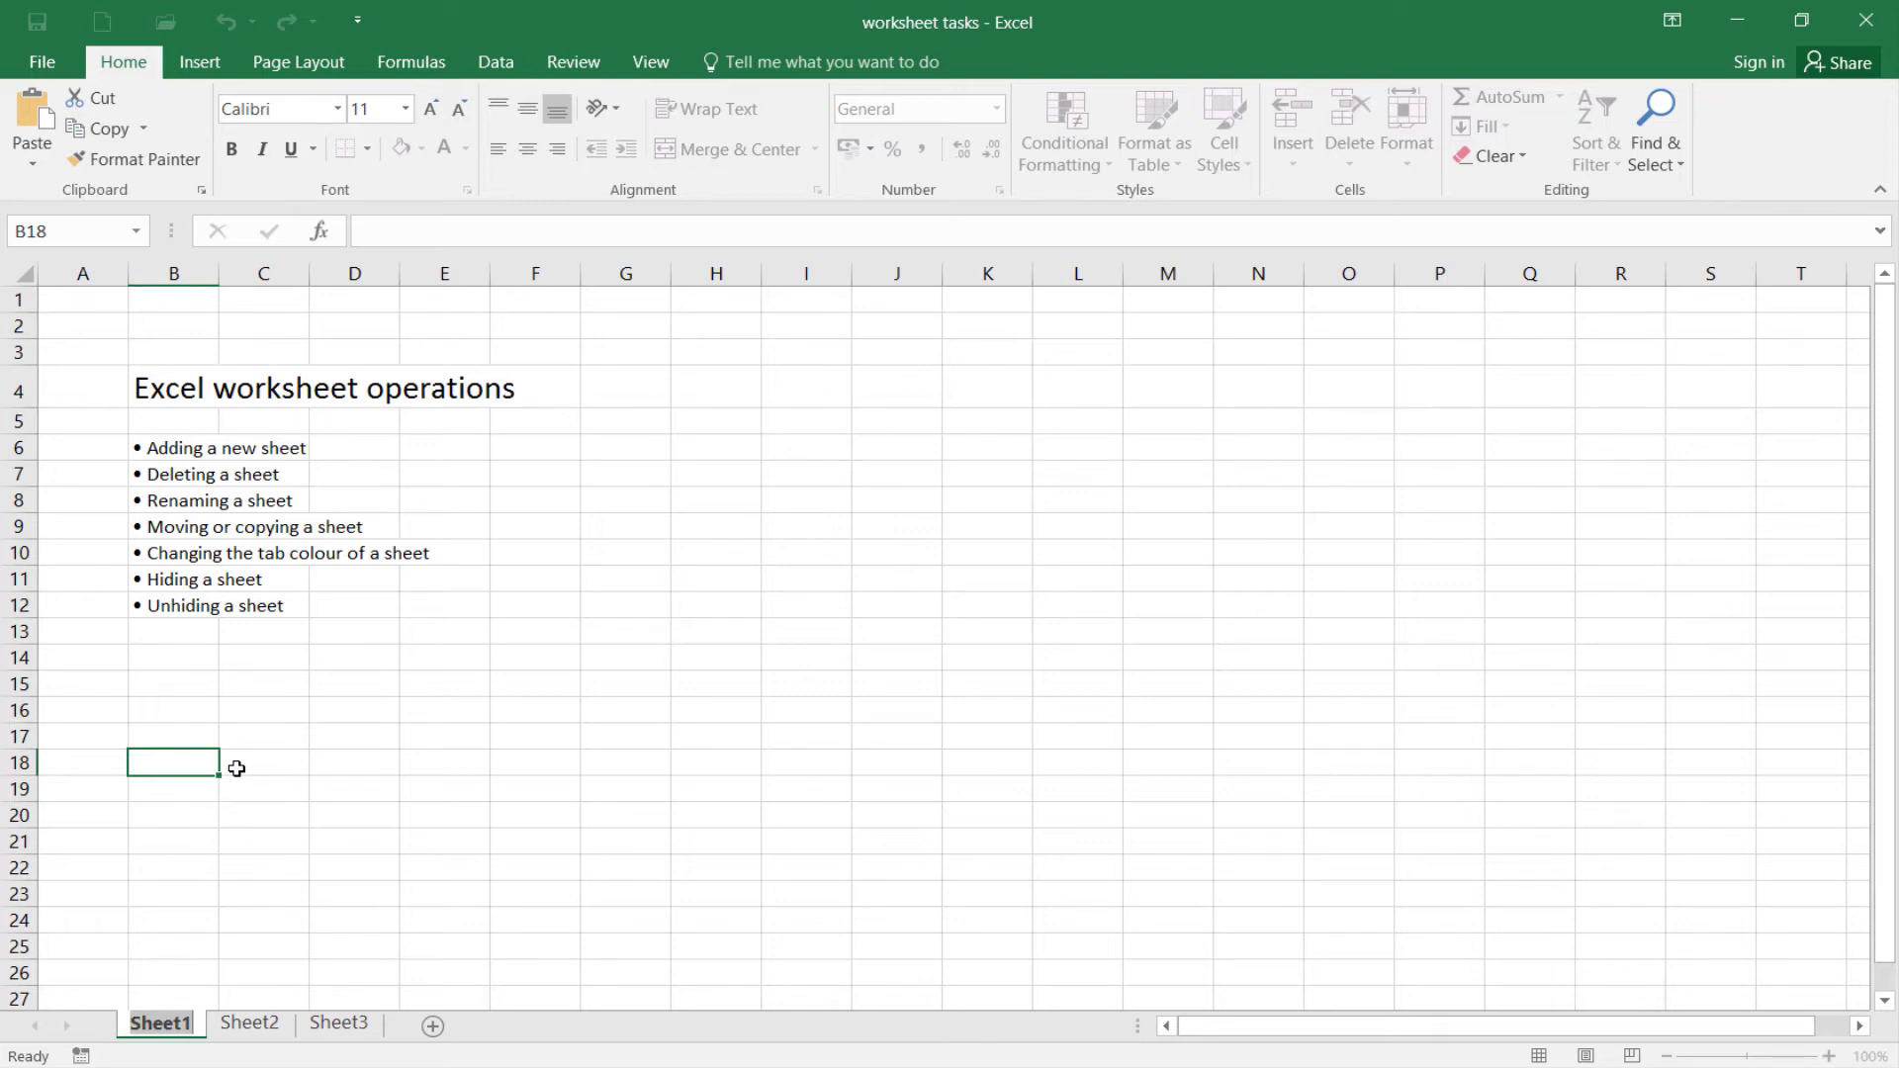
{"action": "type", "text": "Summary sheet"}
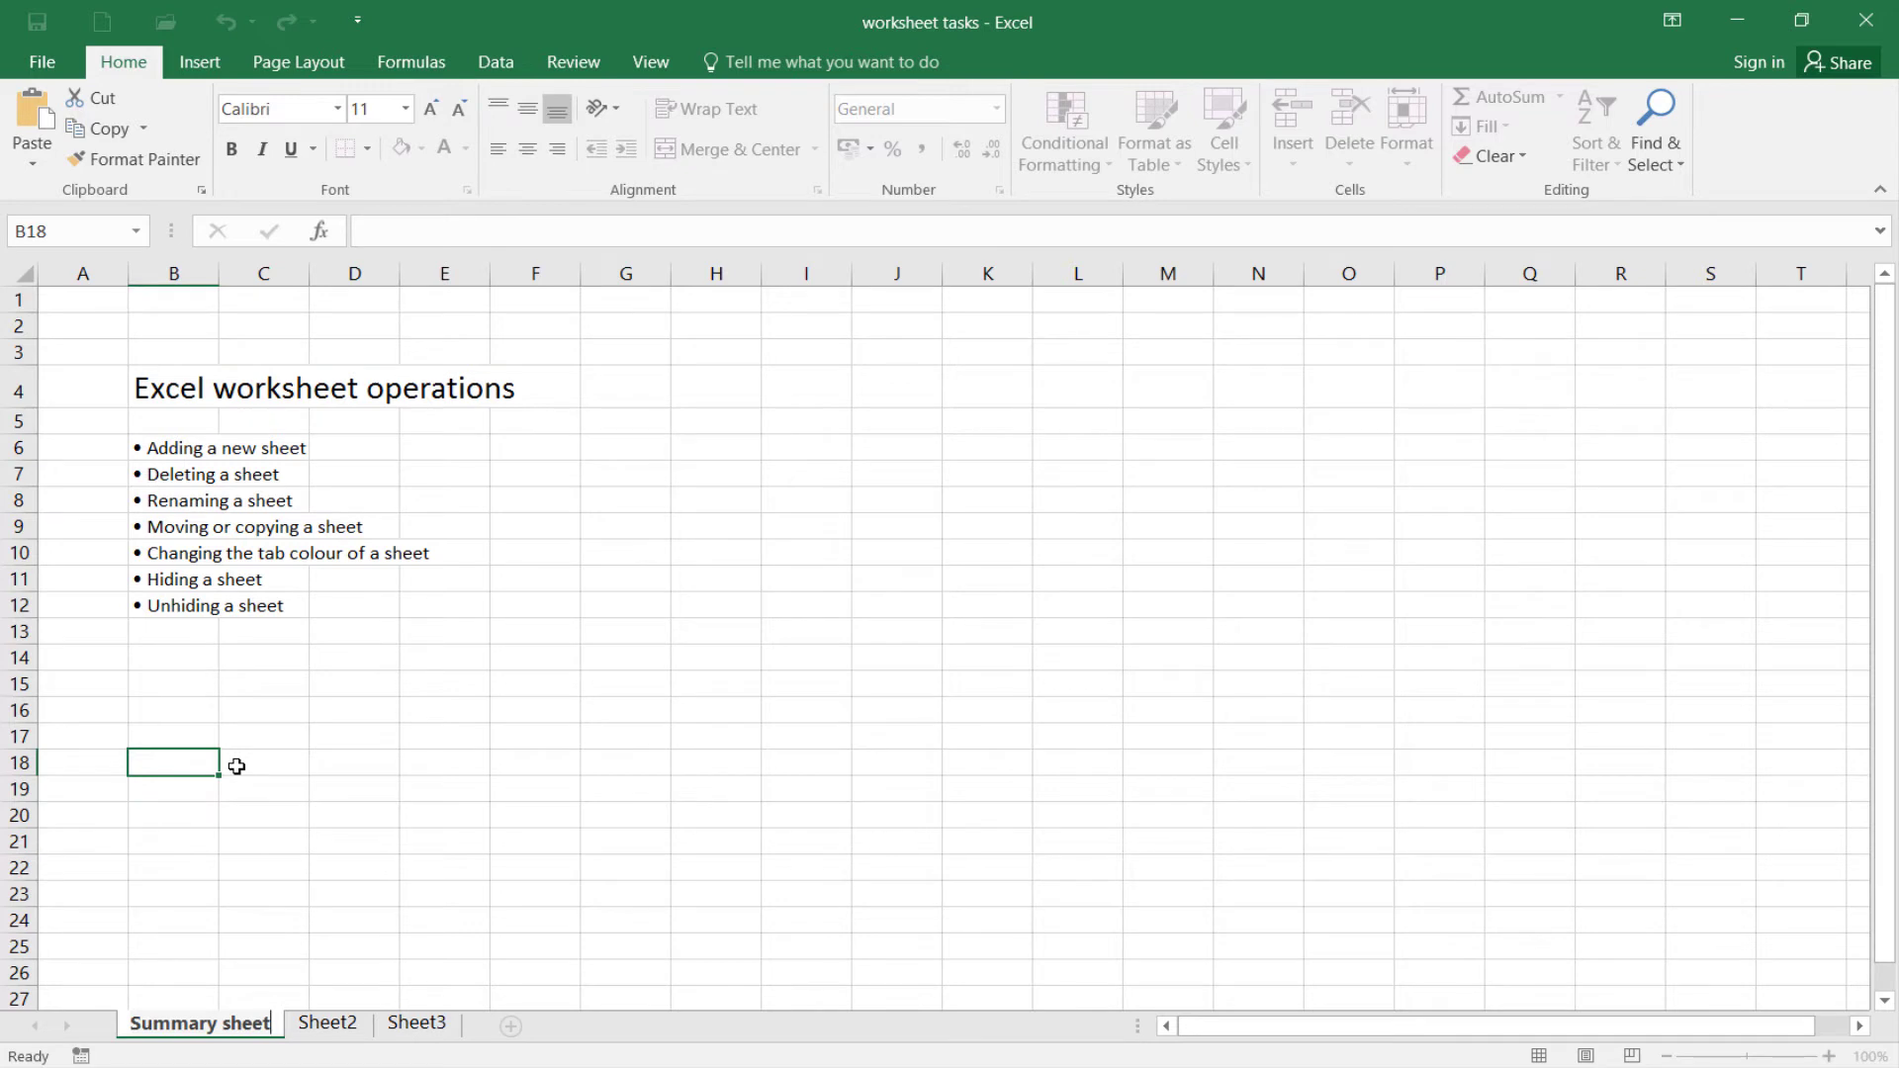
{"action": "left_click", "coordinate": [236, 767]}
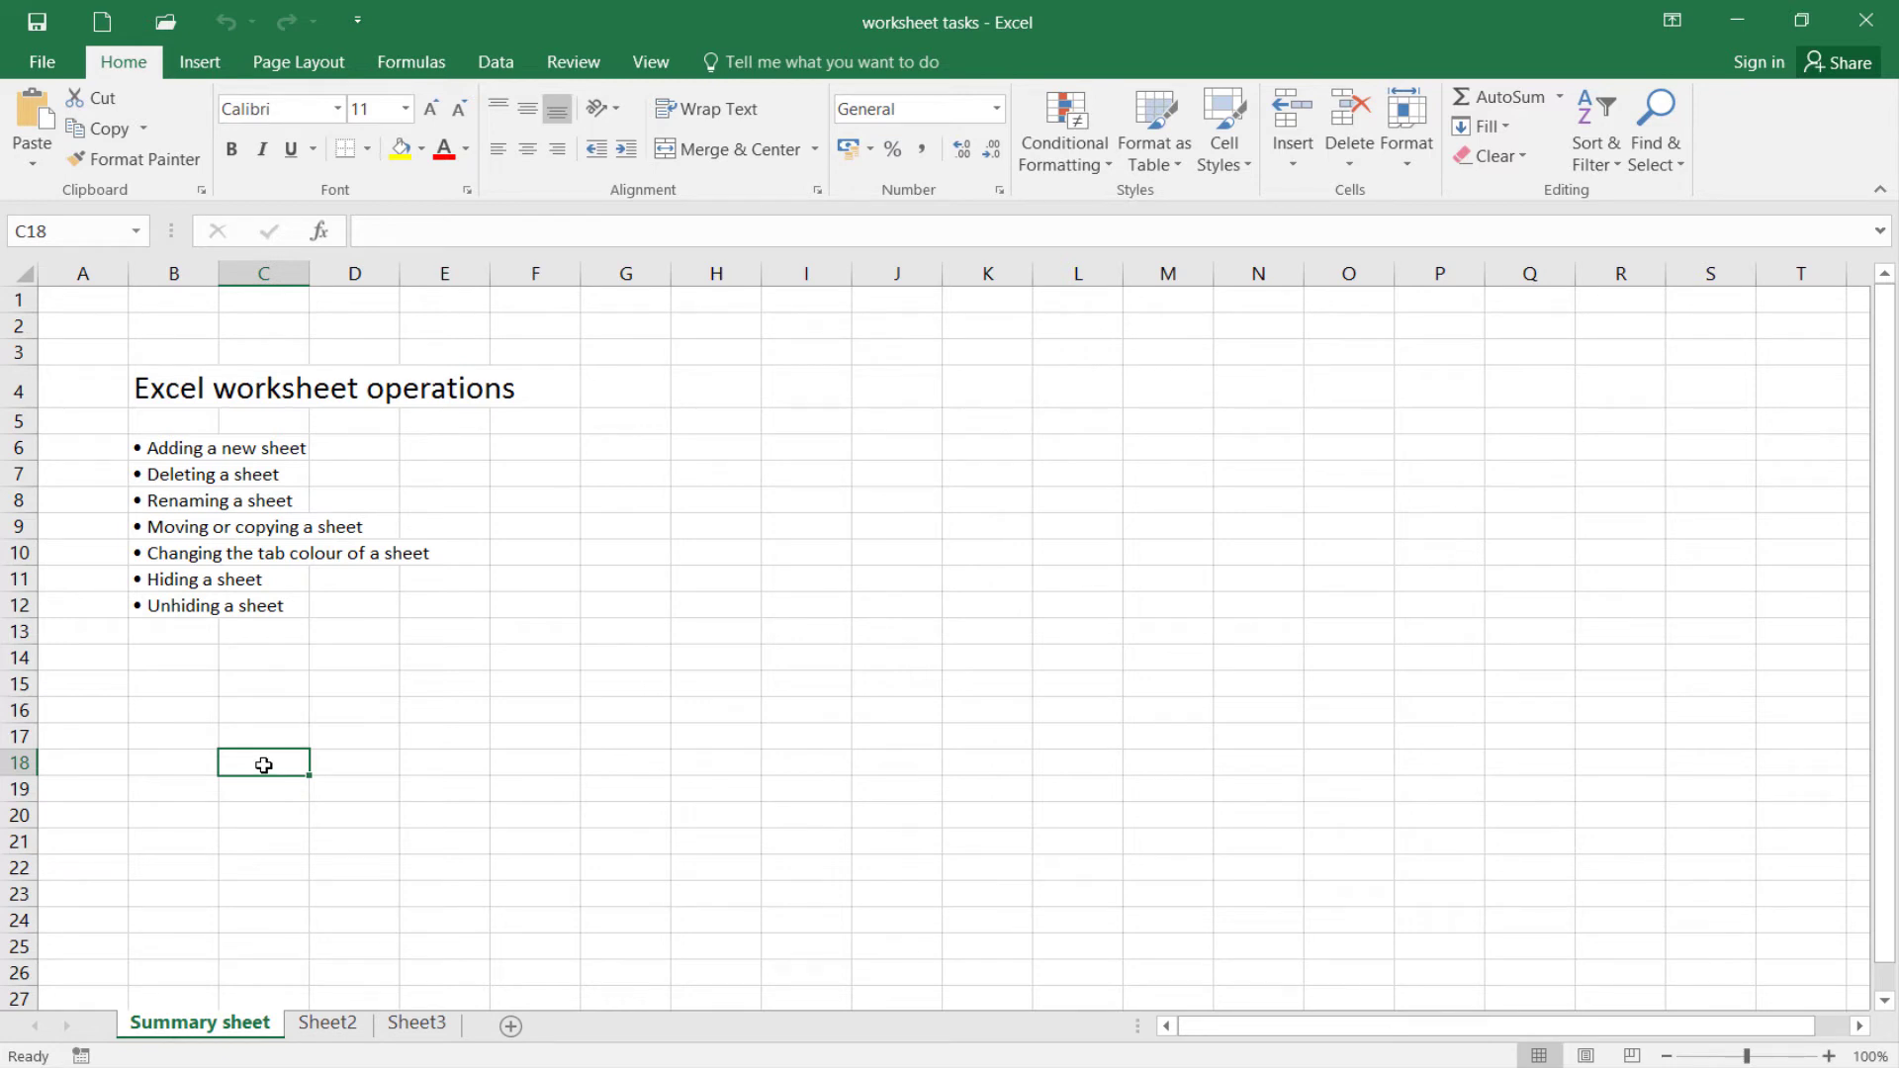
Create a copy of Summary sheet in the same workbook, worksheet tasks.xlsx, placed before Summary sheet
{"action": "right_click", "coordinate": [184, 1029]}
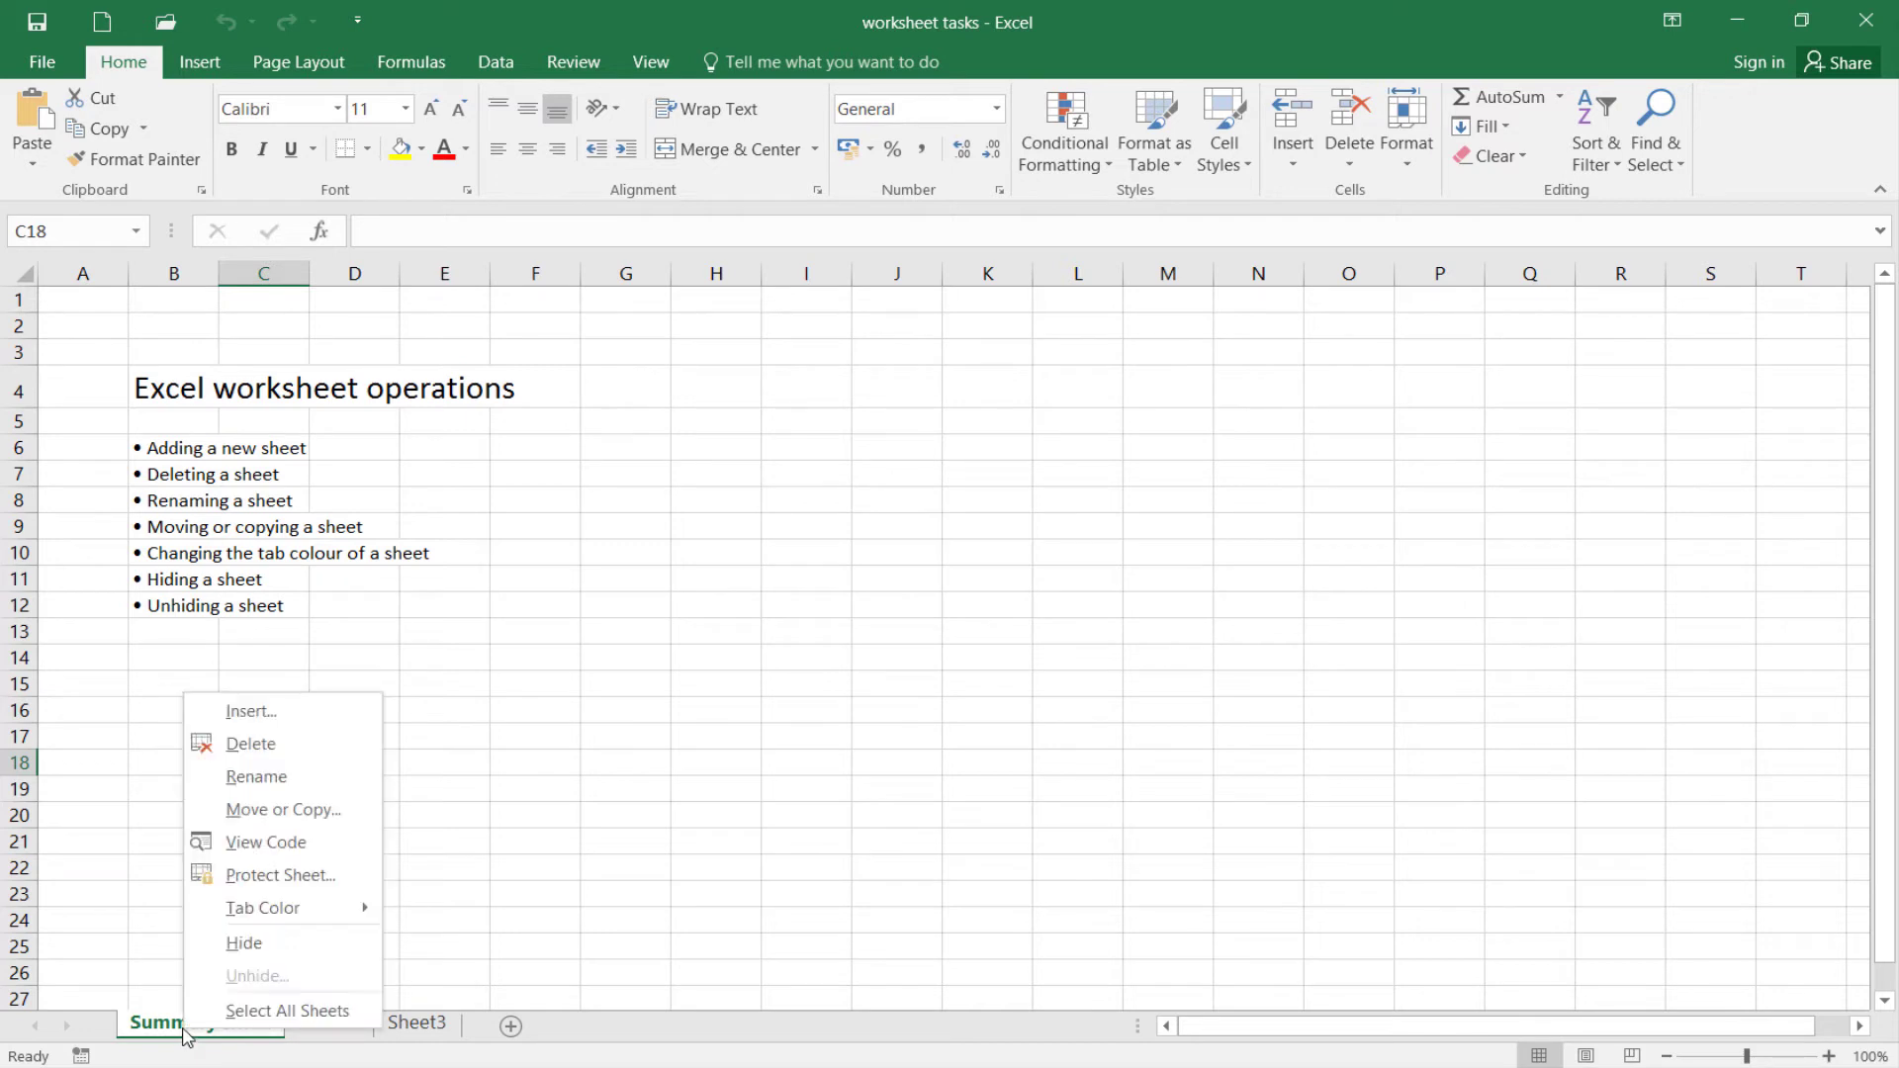
{"action": "left_click", "coordinate": [326, 827]}
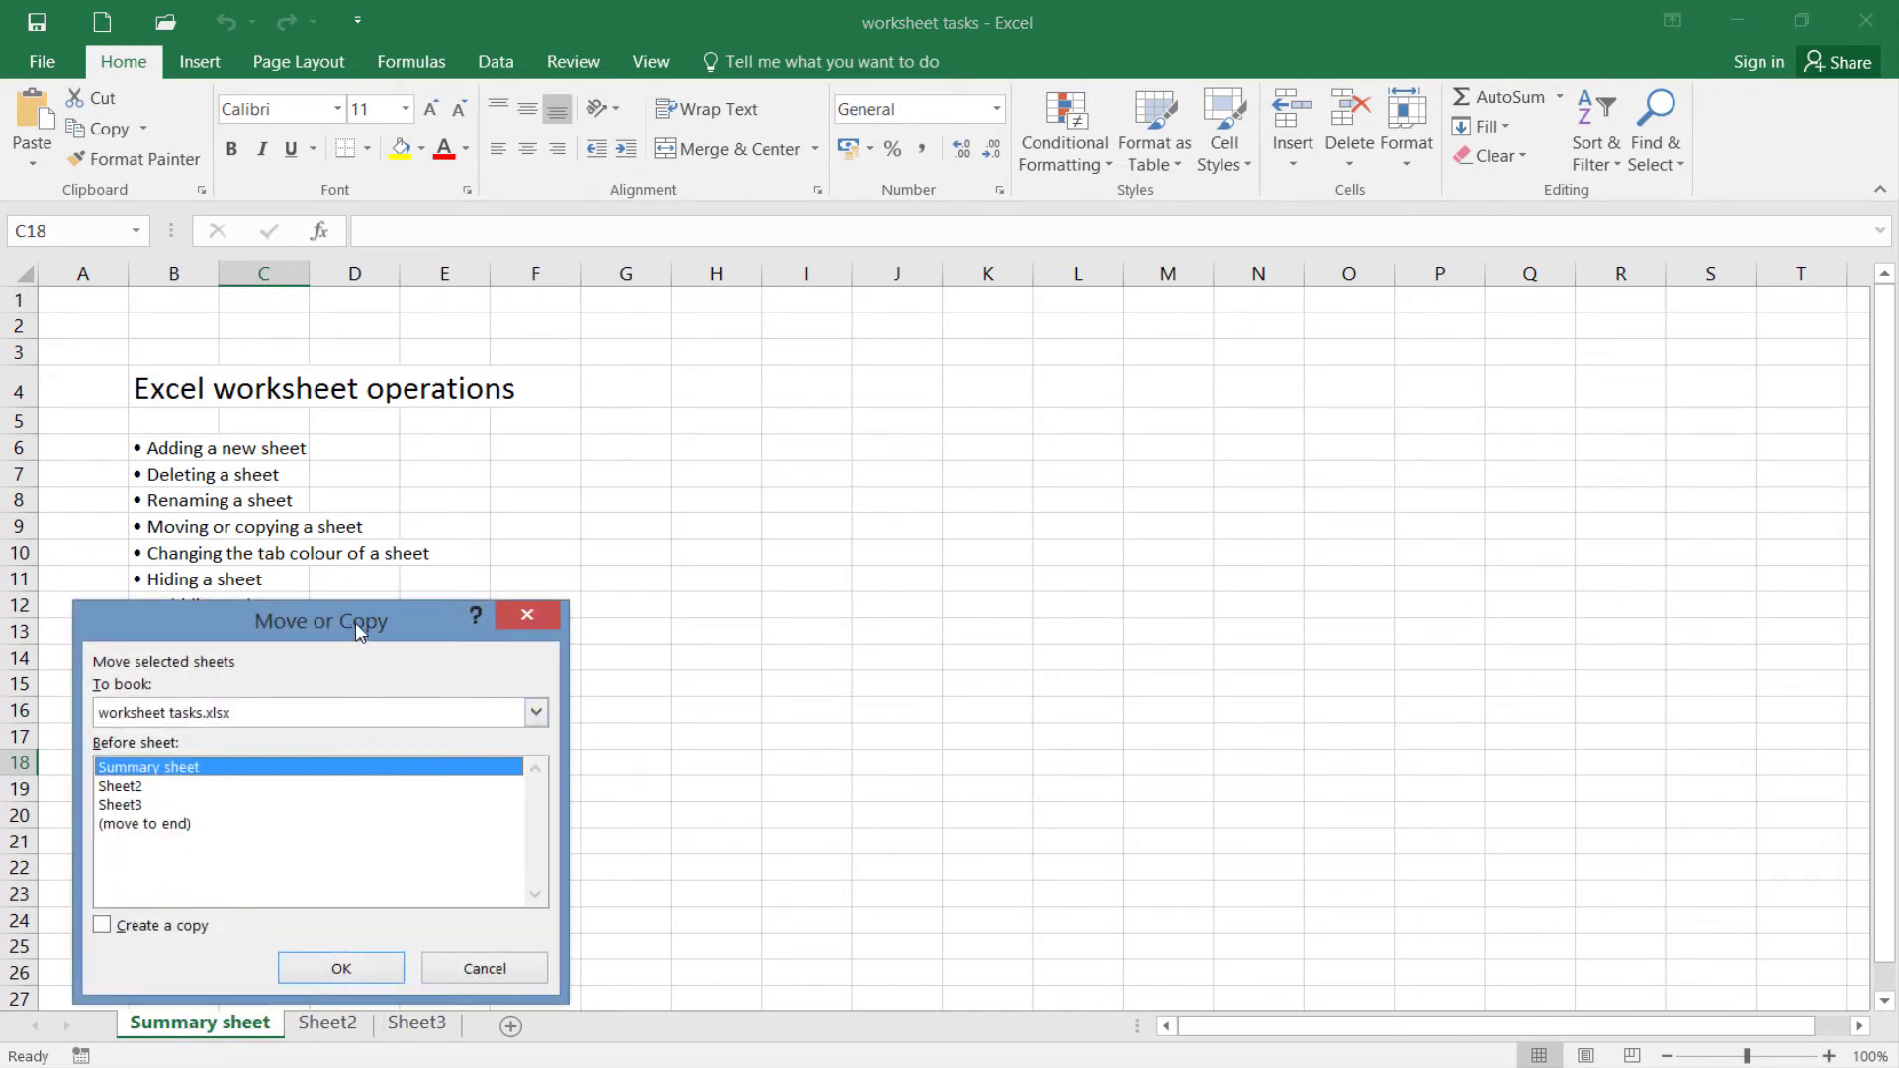
{"action": "left_click_drag", "start_coordinate": [358, 630], "coordinate": [778, 445]}
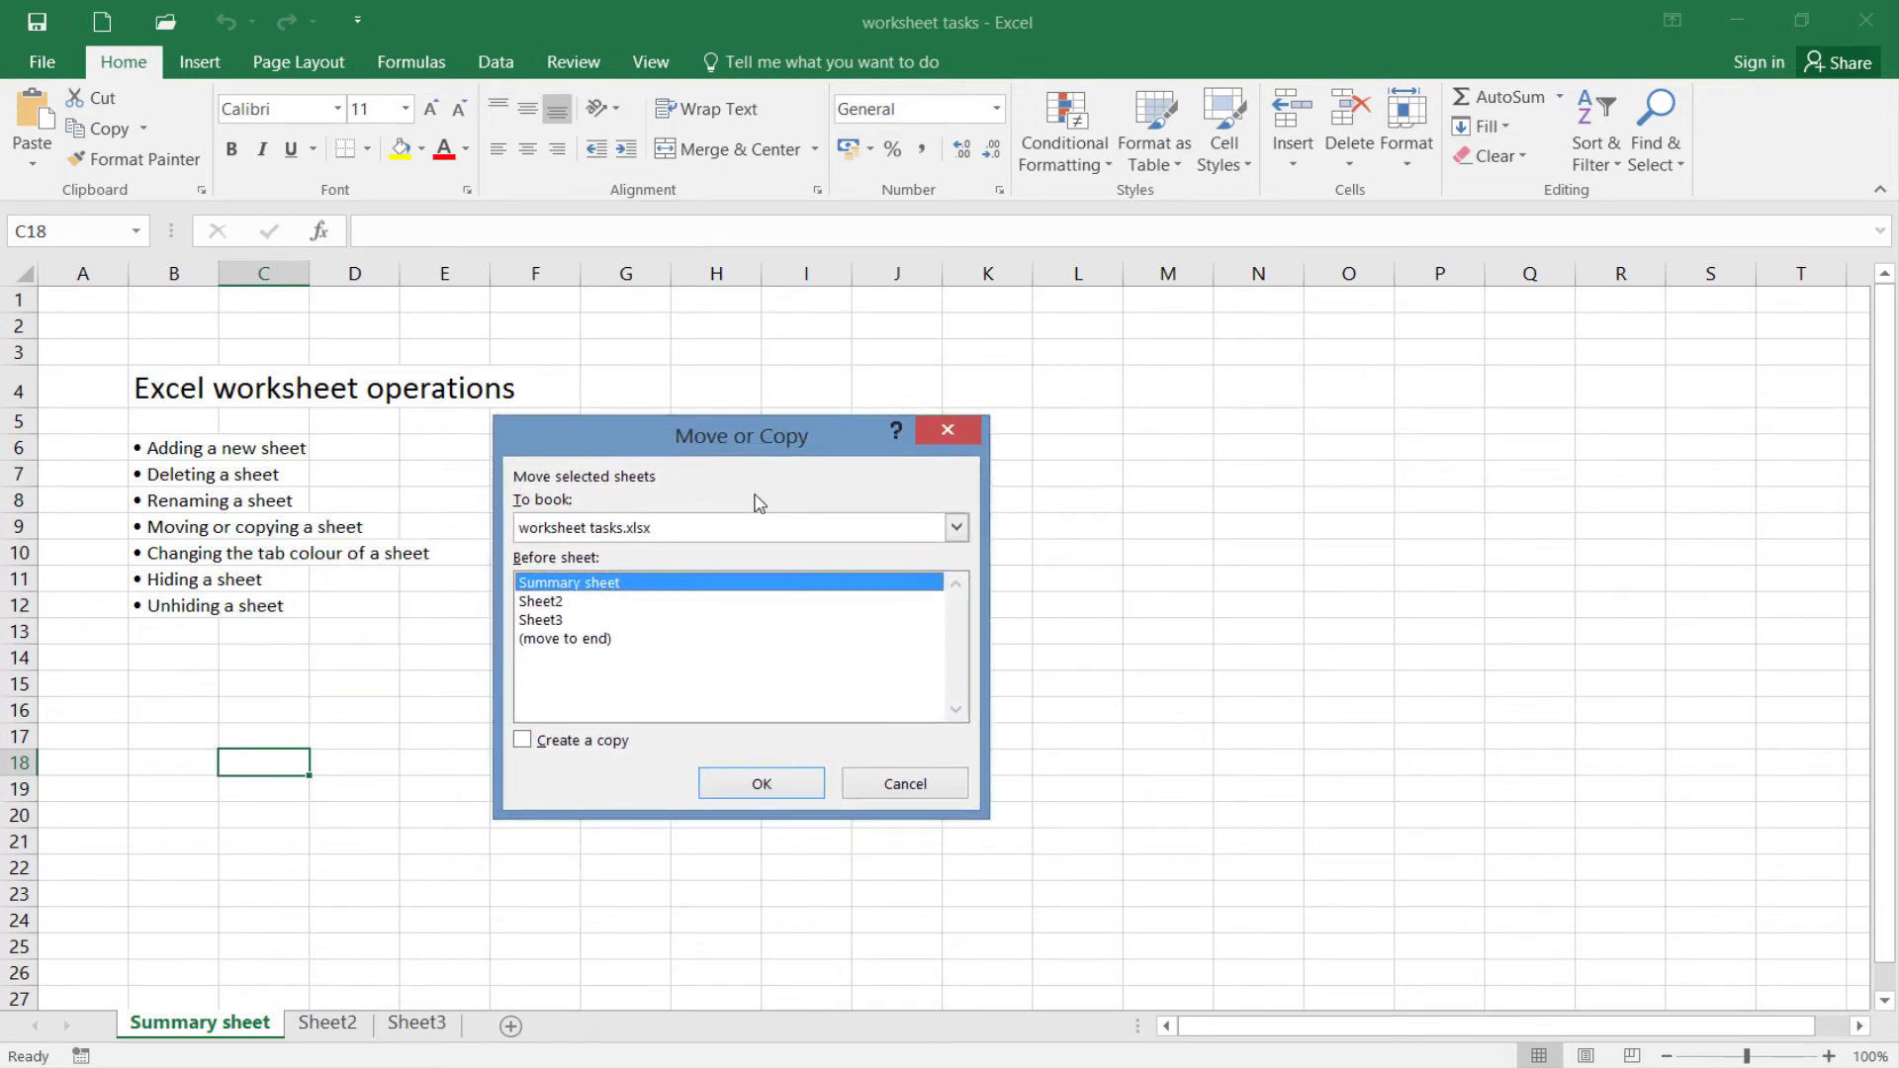
{"action": "left_click", "coordinate": [709, 496]}
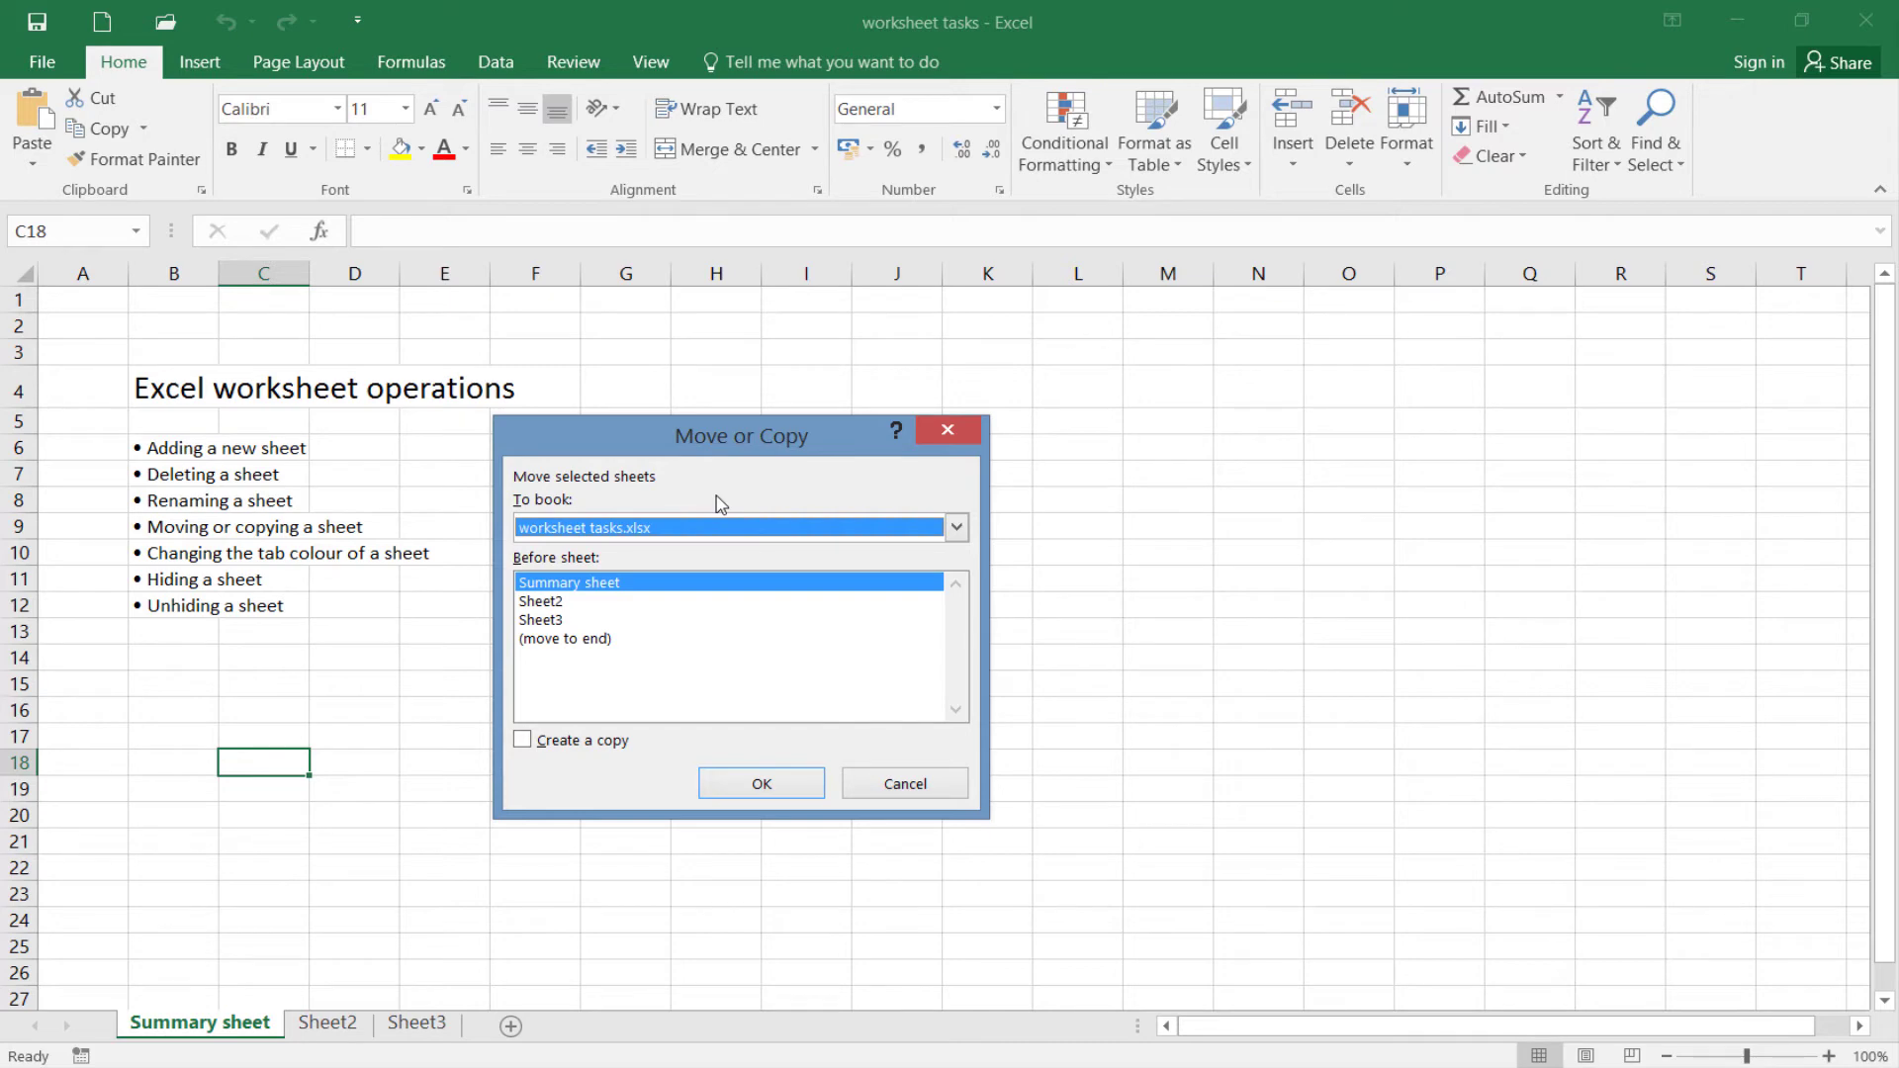
{"action": "left_click", "coordinate": [707, 535]}
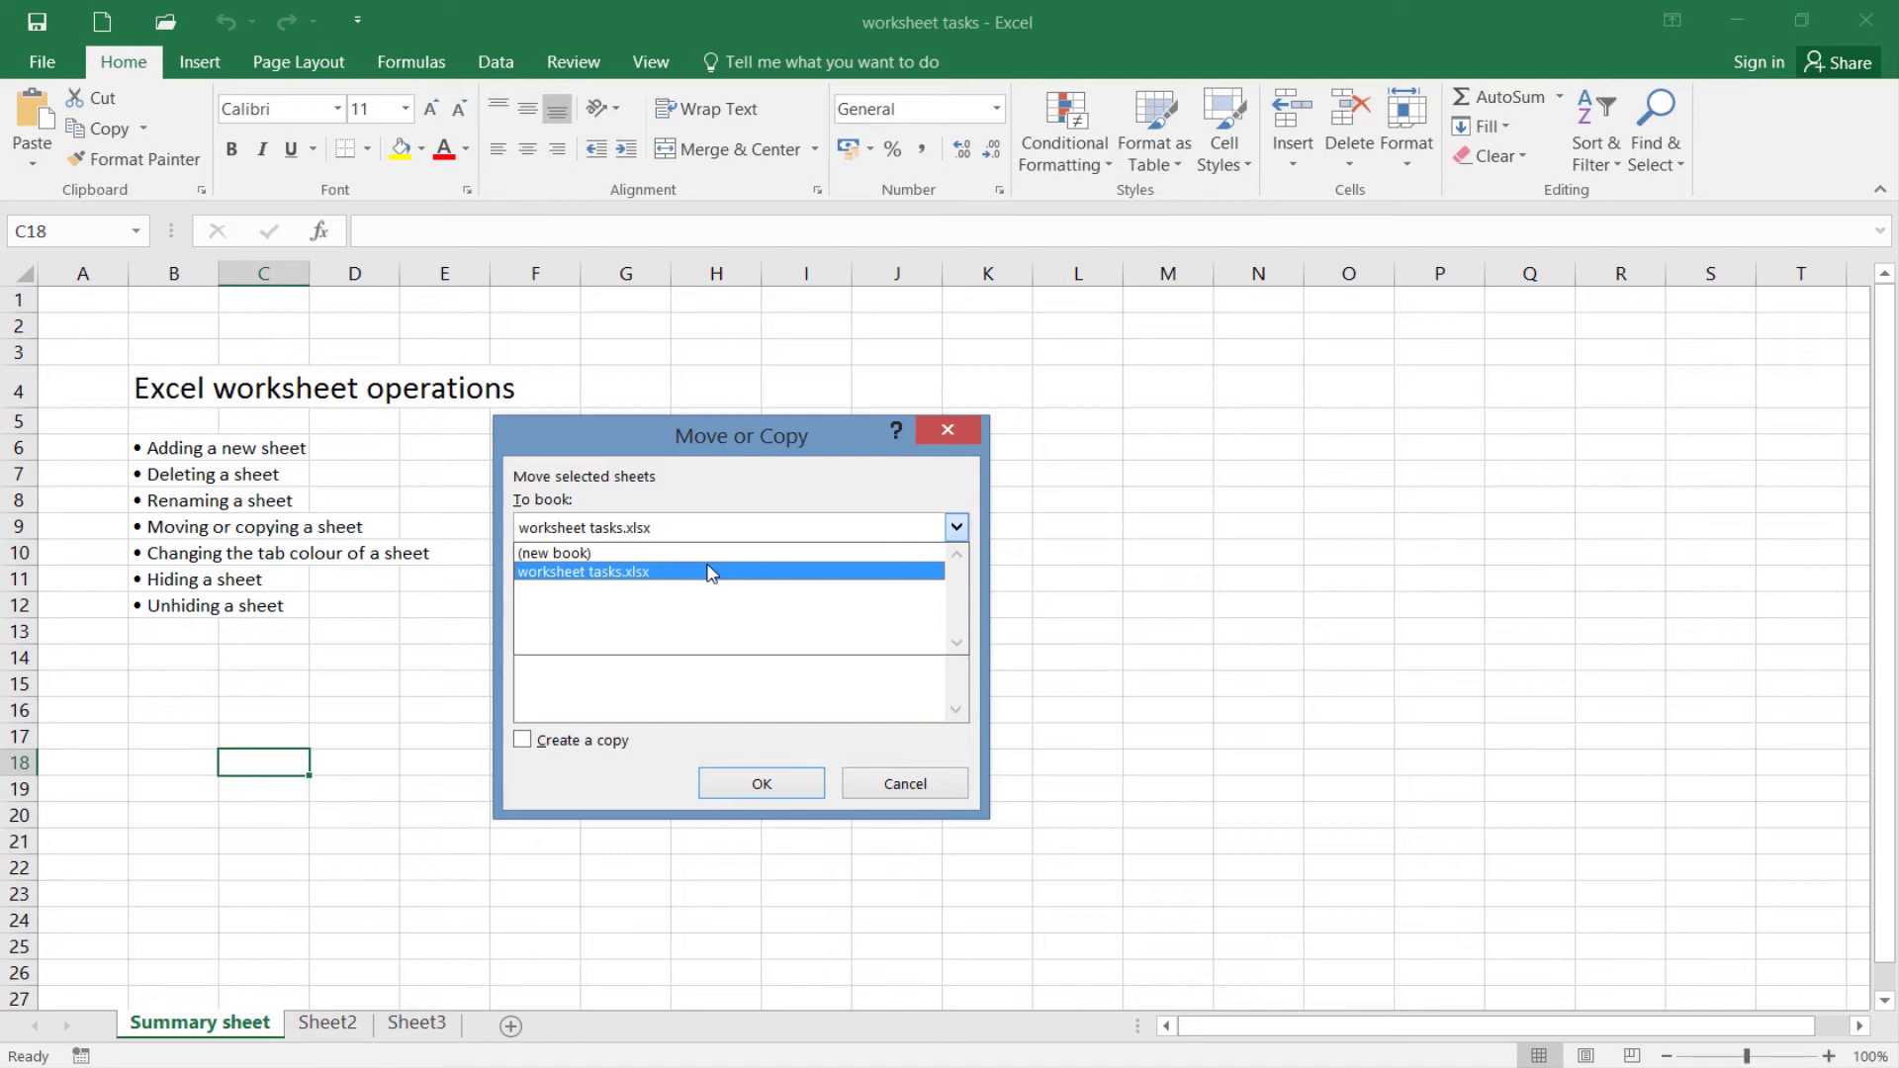
{"action": "left_click", "coordinate": [708, 571]}
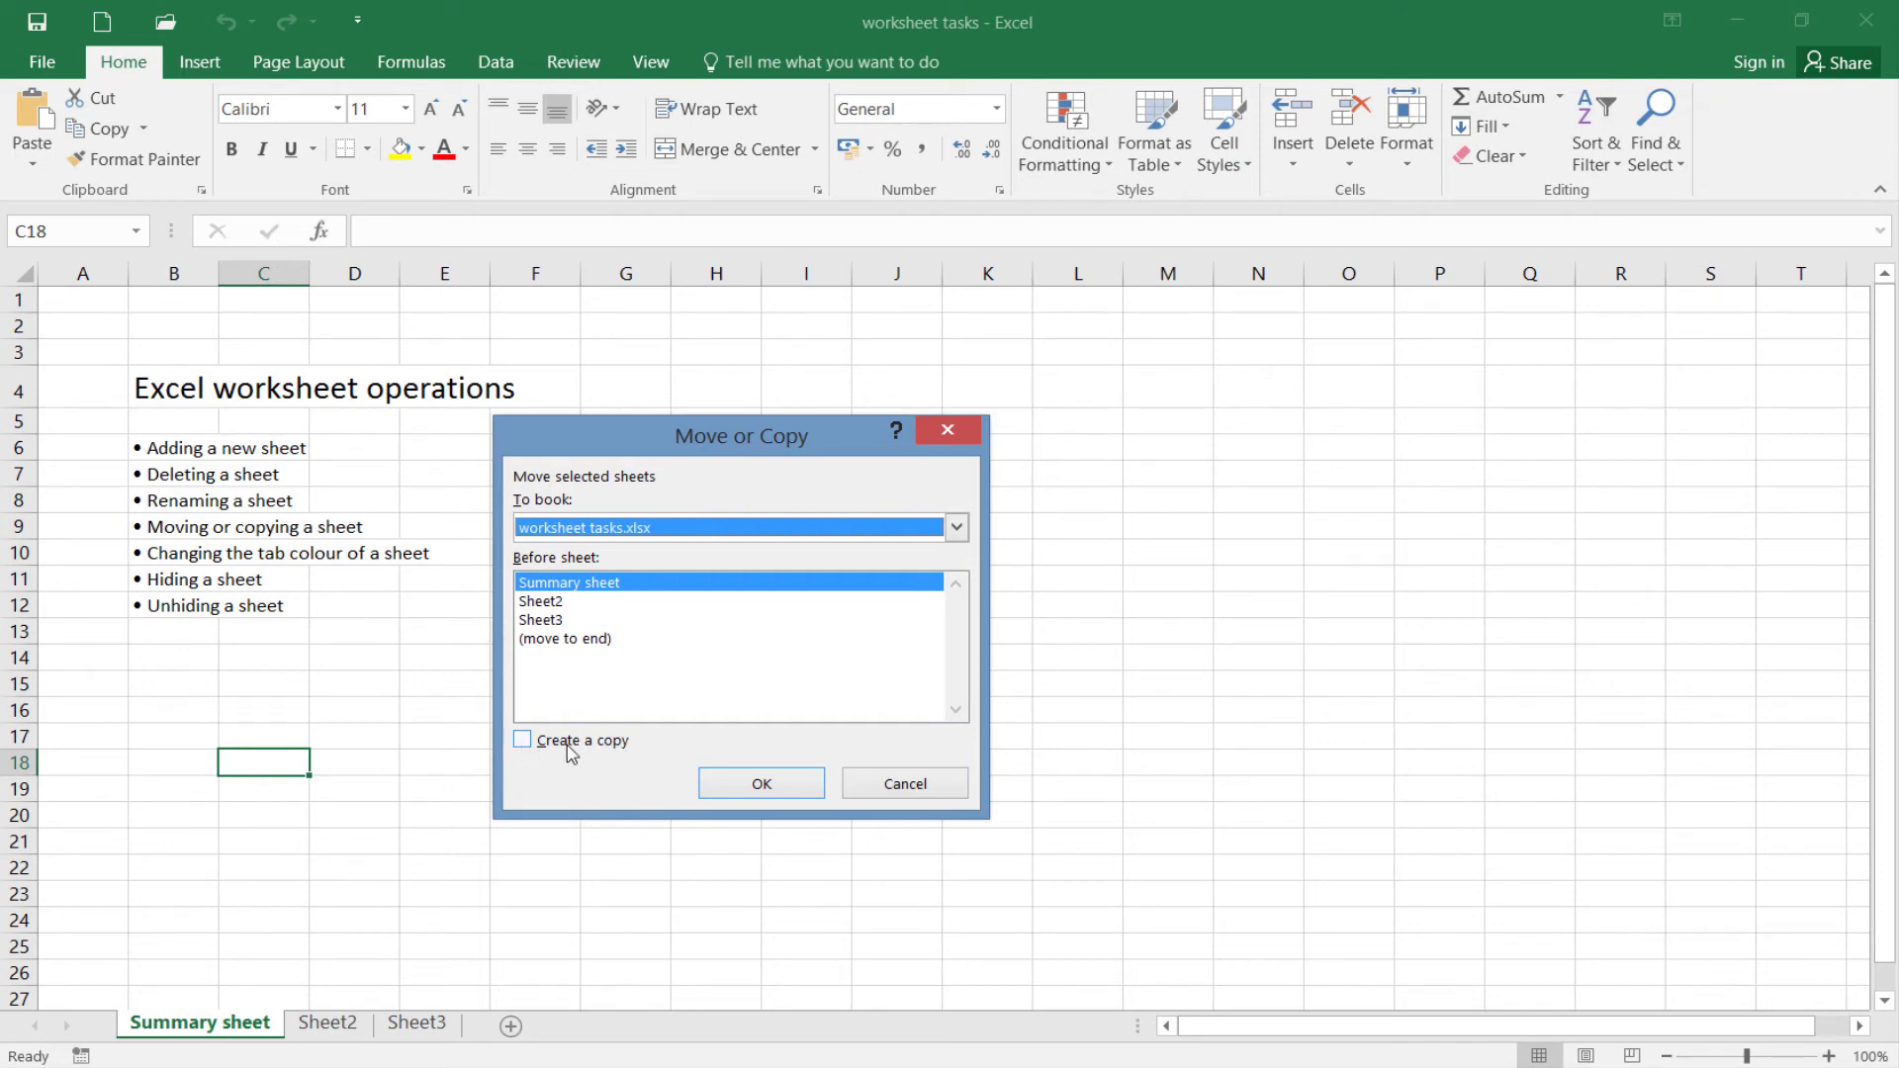
{"action": "left_click", "coordinate": [524, 748]}
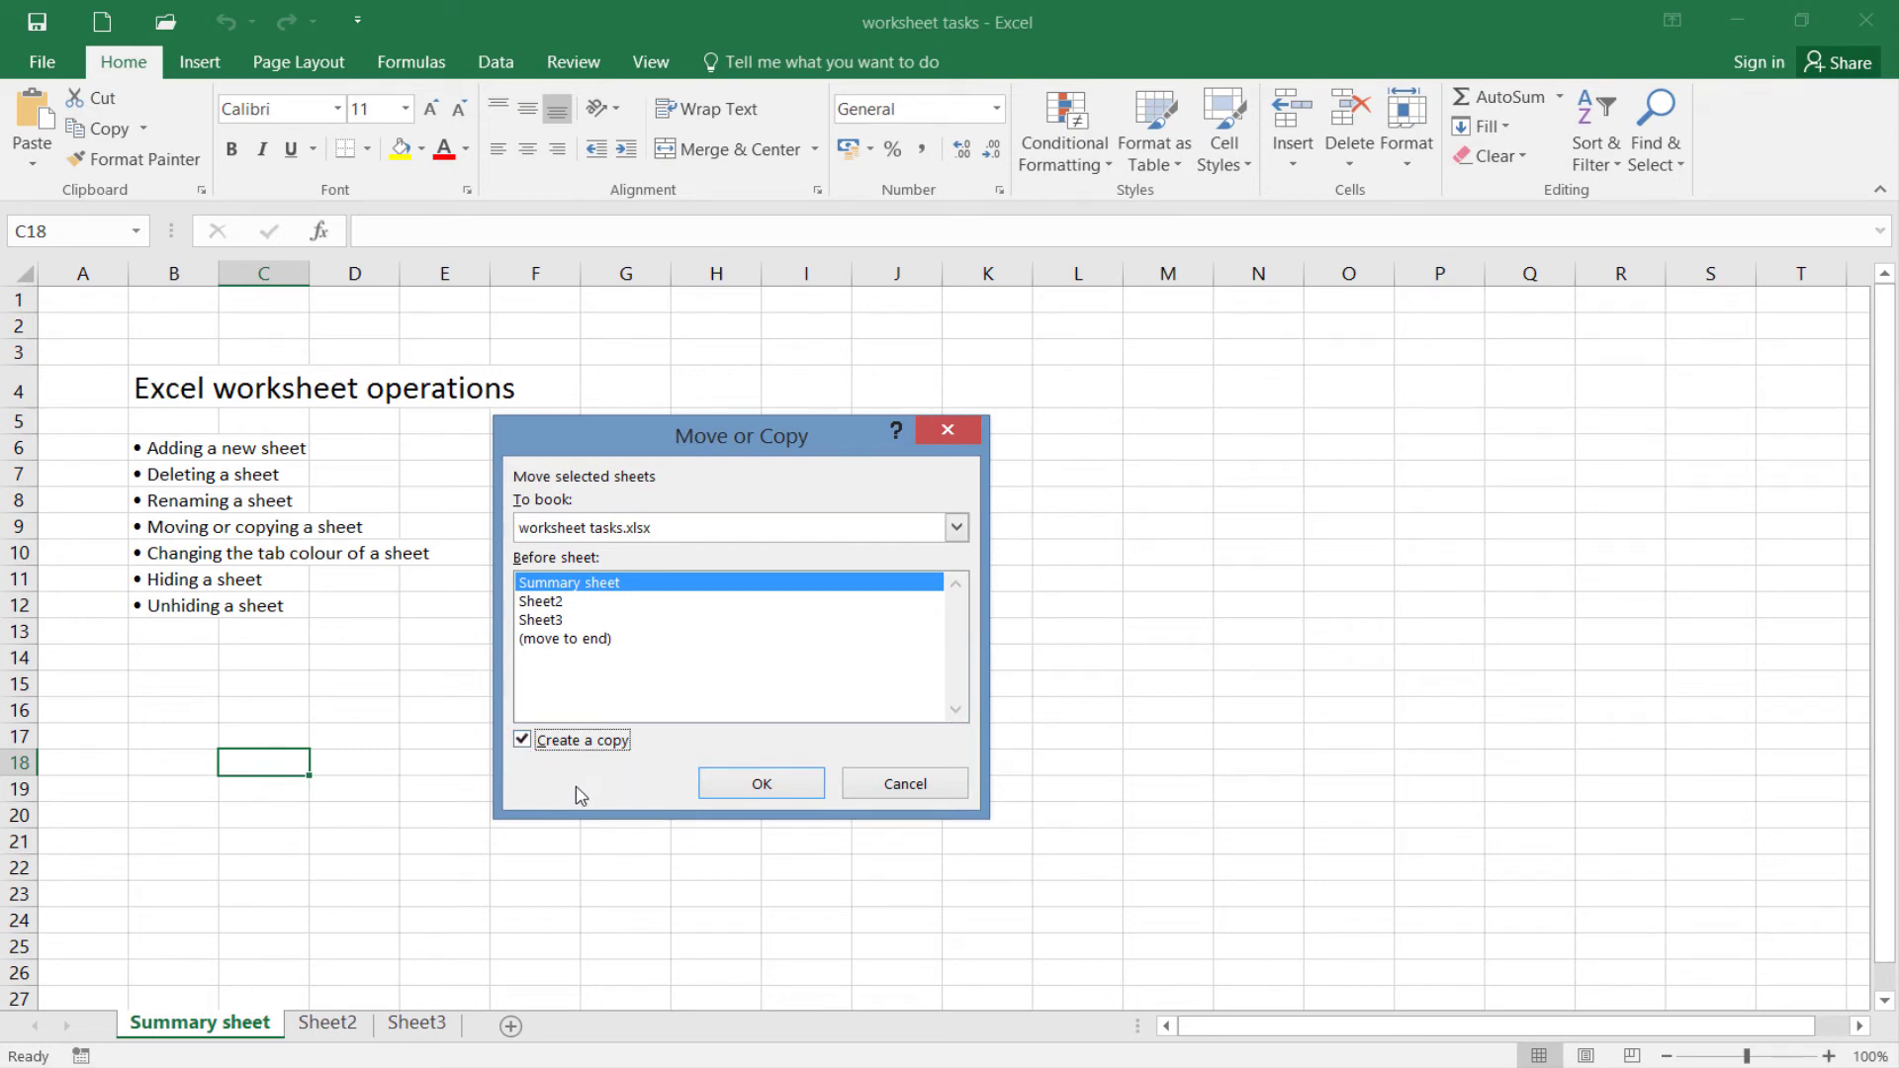
{"action": "left_click", "coordinate": [736, 788]}
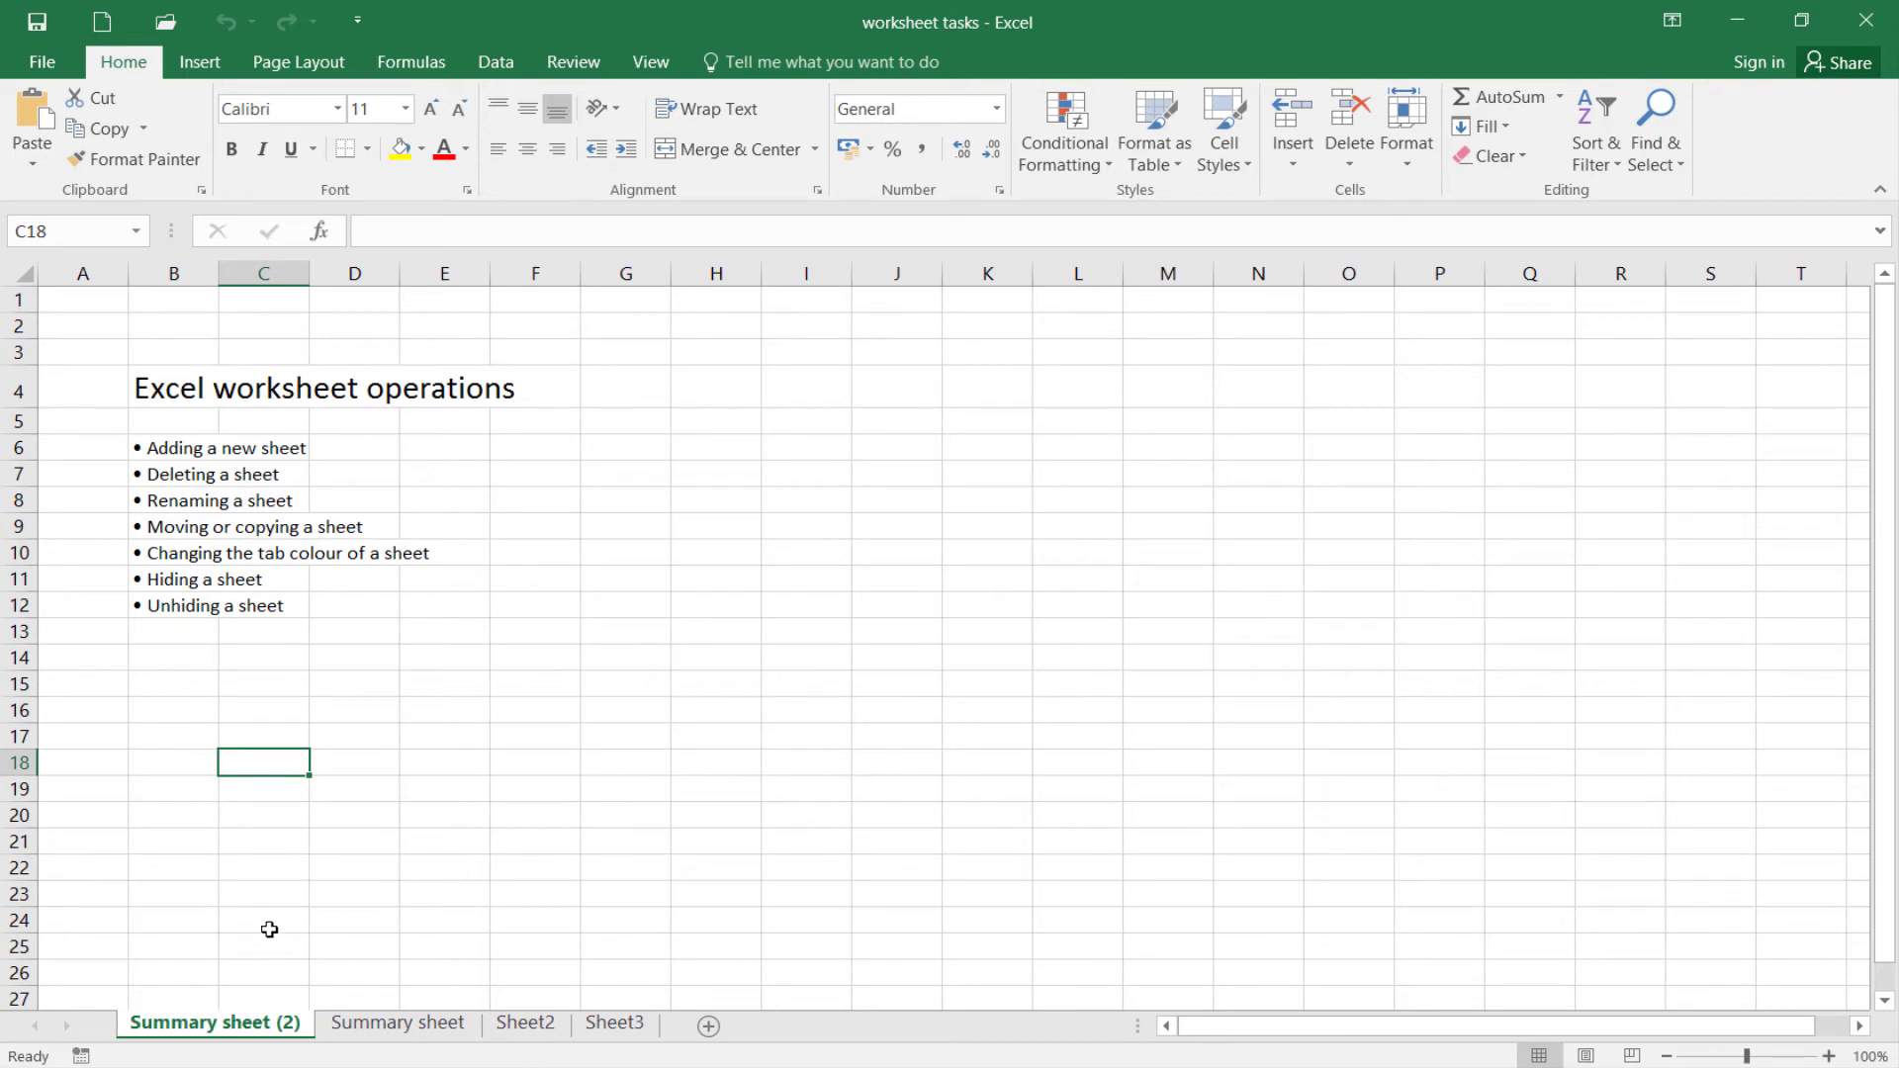
{"action": "left_click", "coordinate": [347, 1025]}
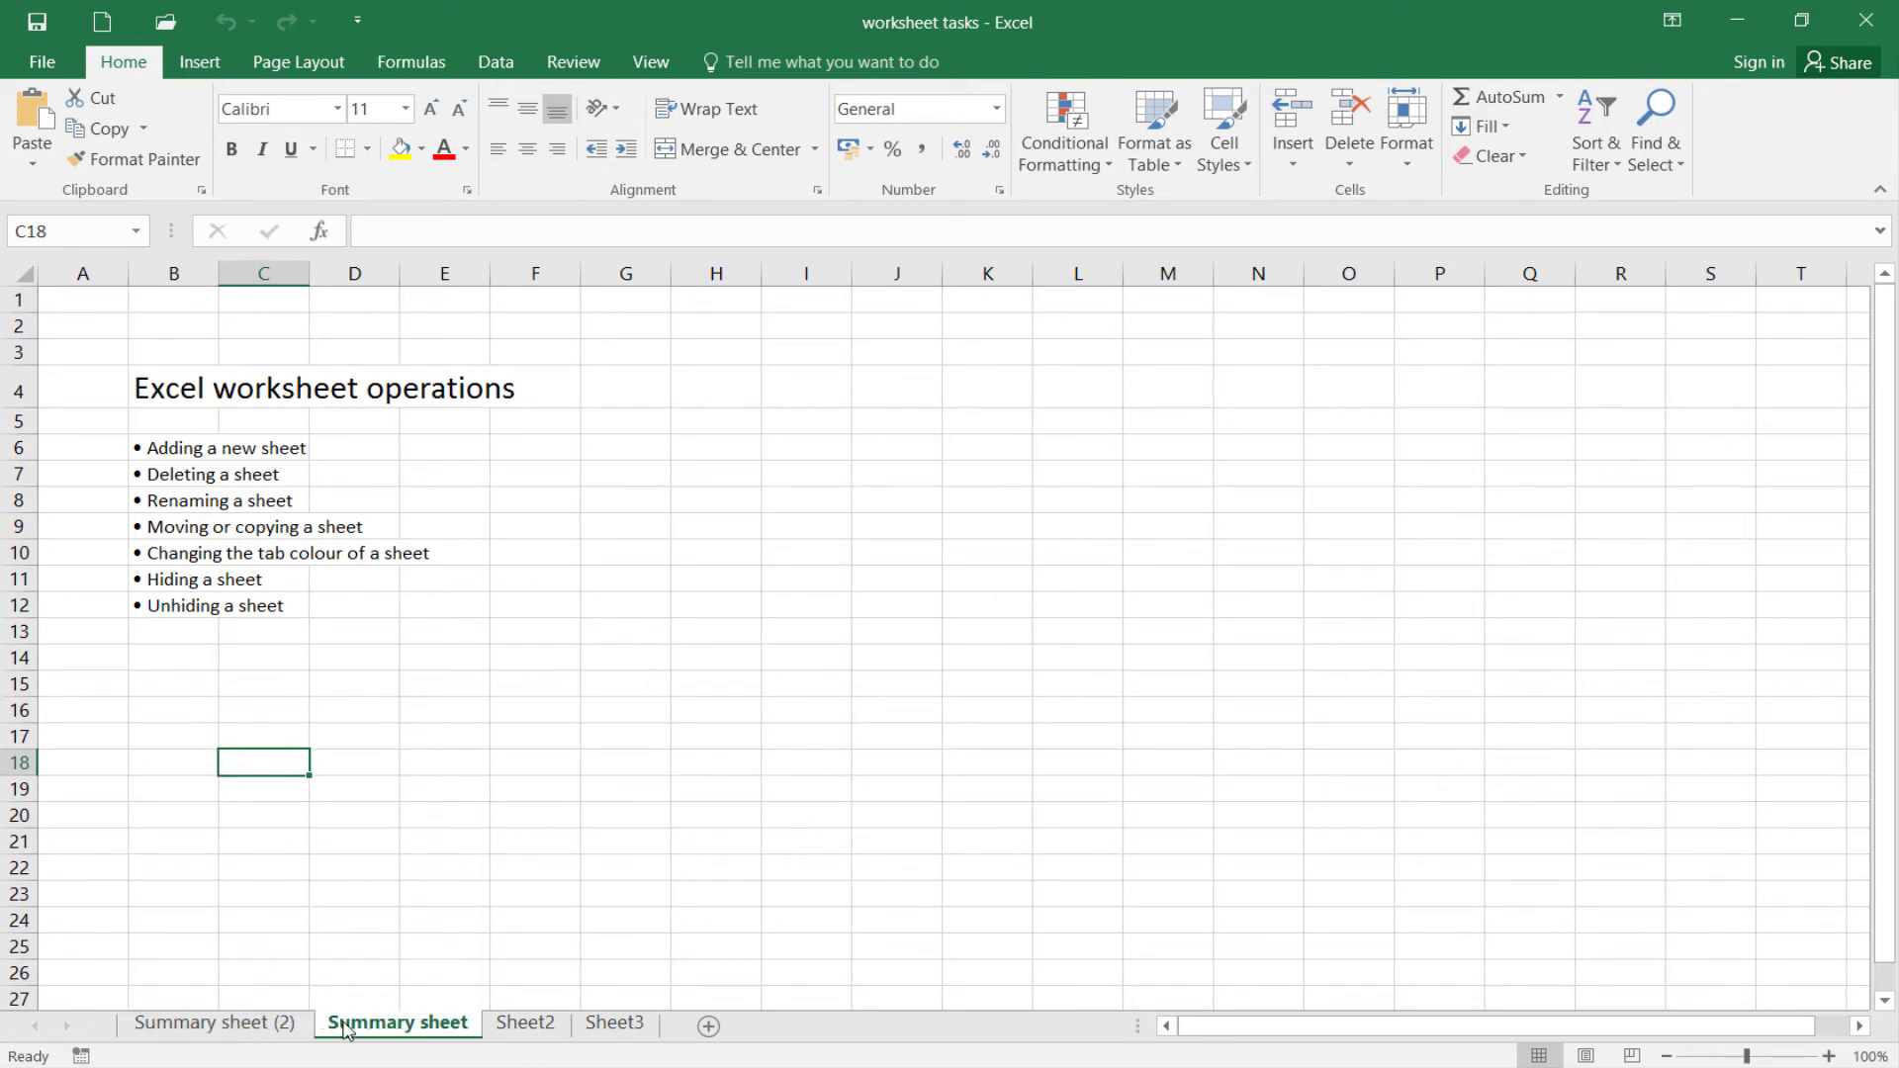
{"action": "left_click", "coordinate": [279, 1024]}
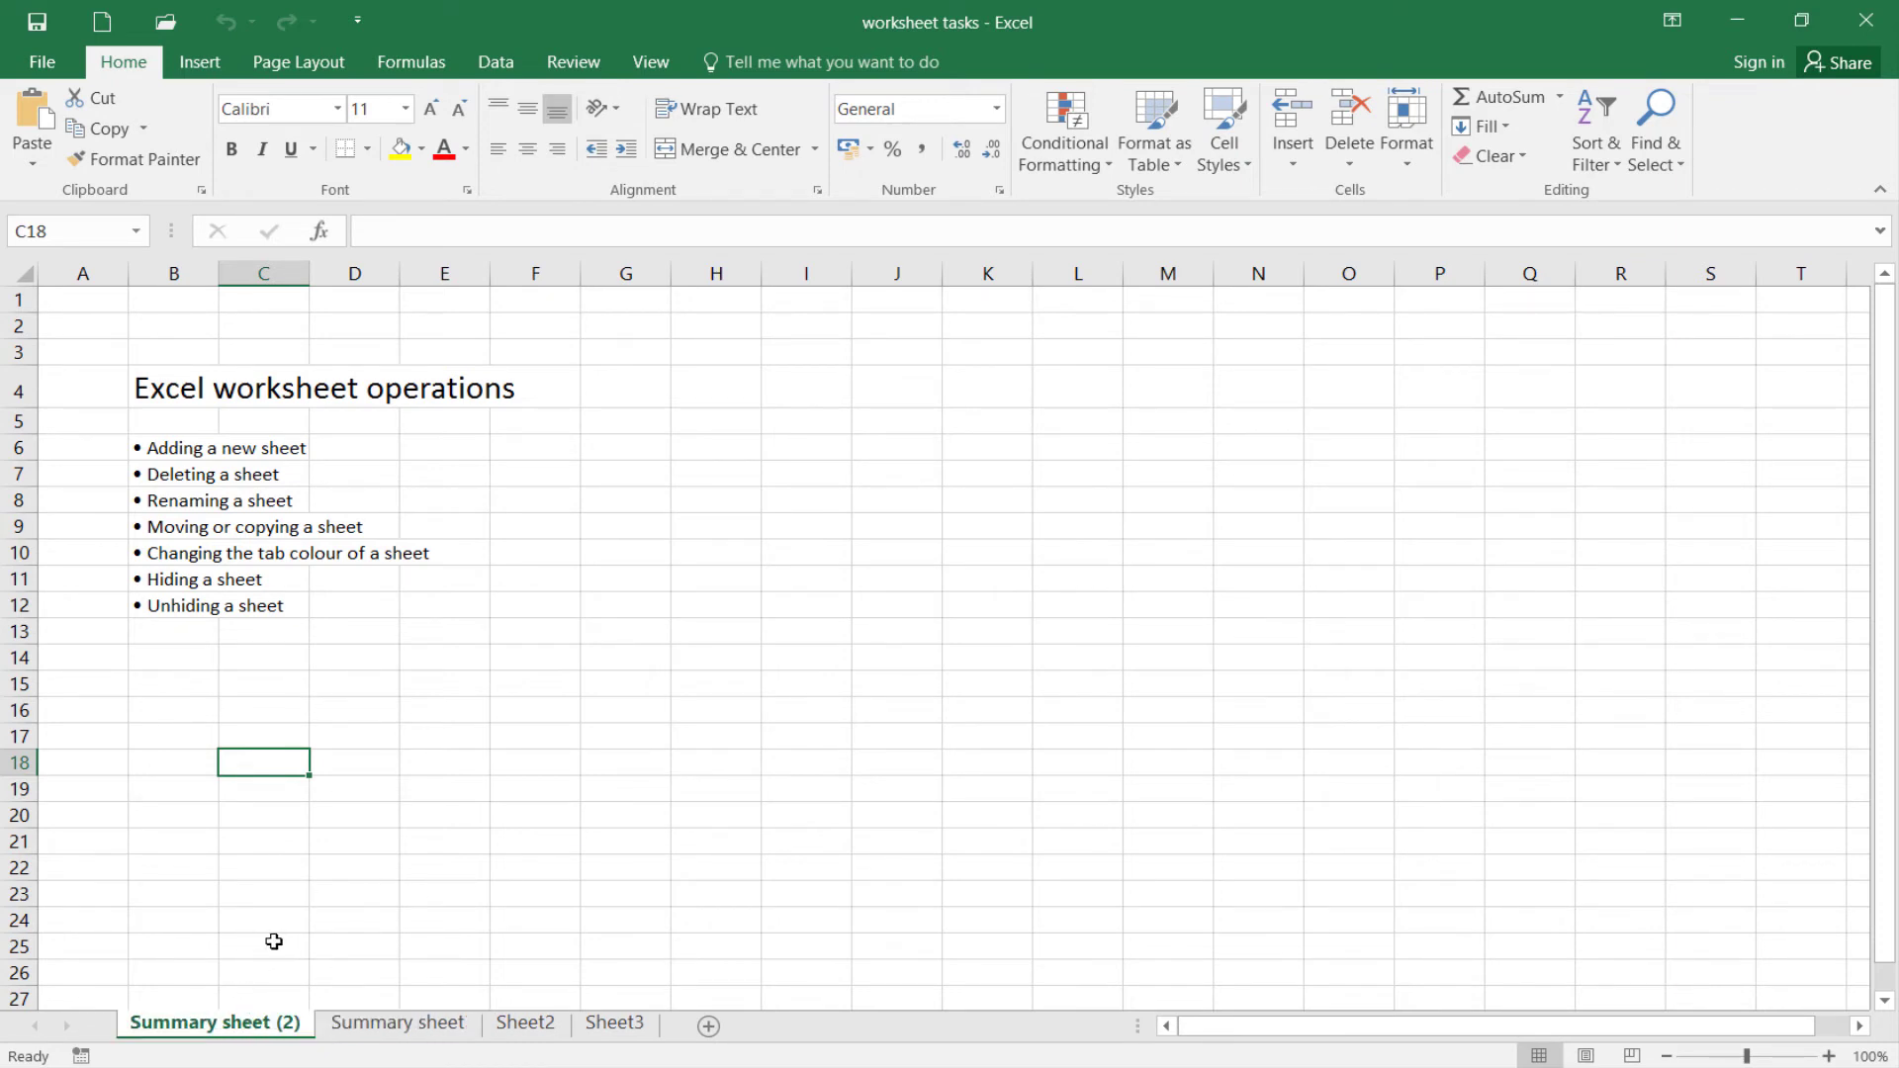
Move the Summary sheet (2) copy into a new workbook
{"action": "right_click", "coordinate": [292, 1034]}
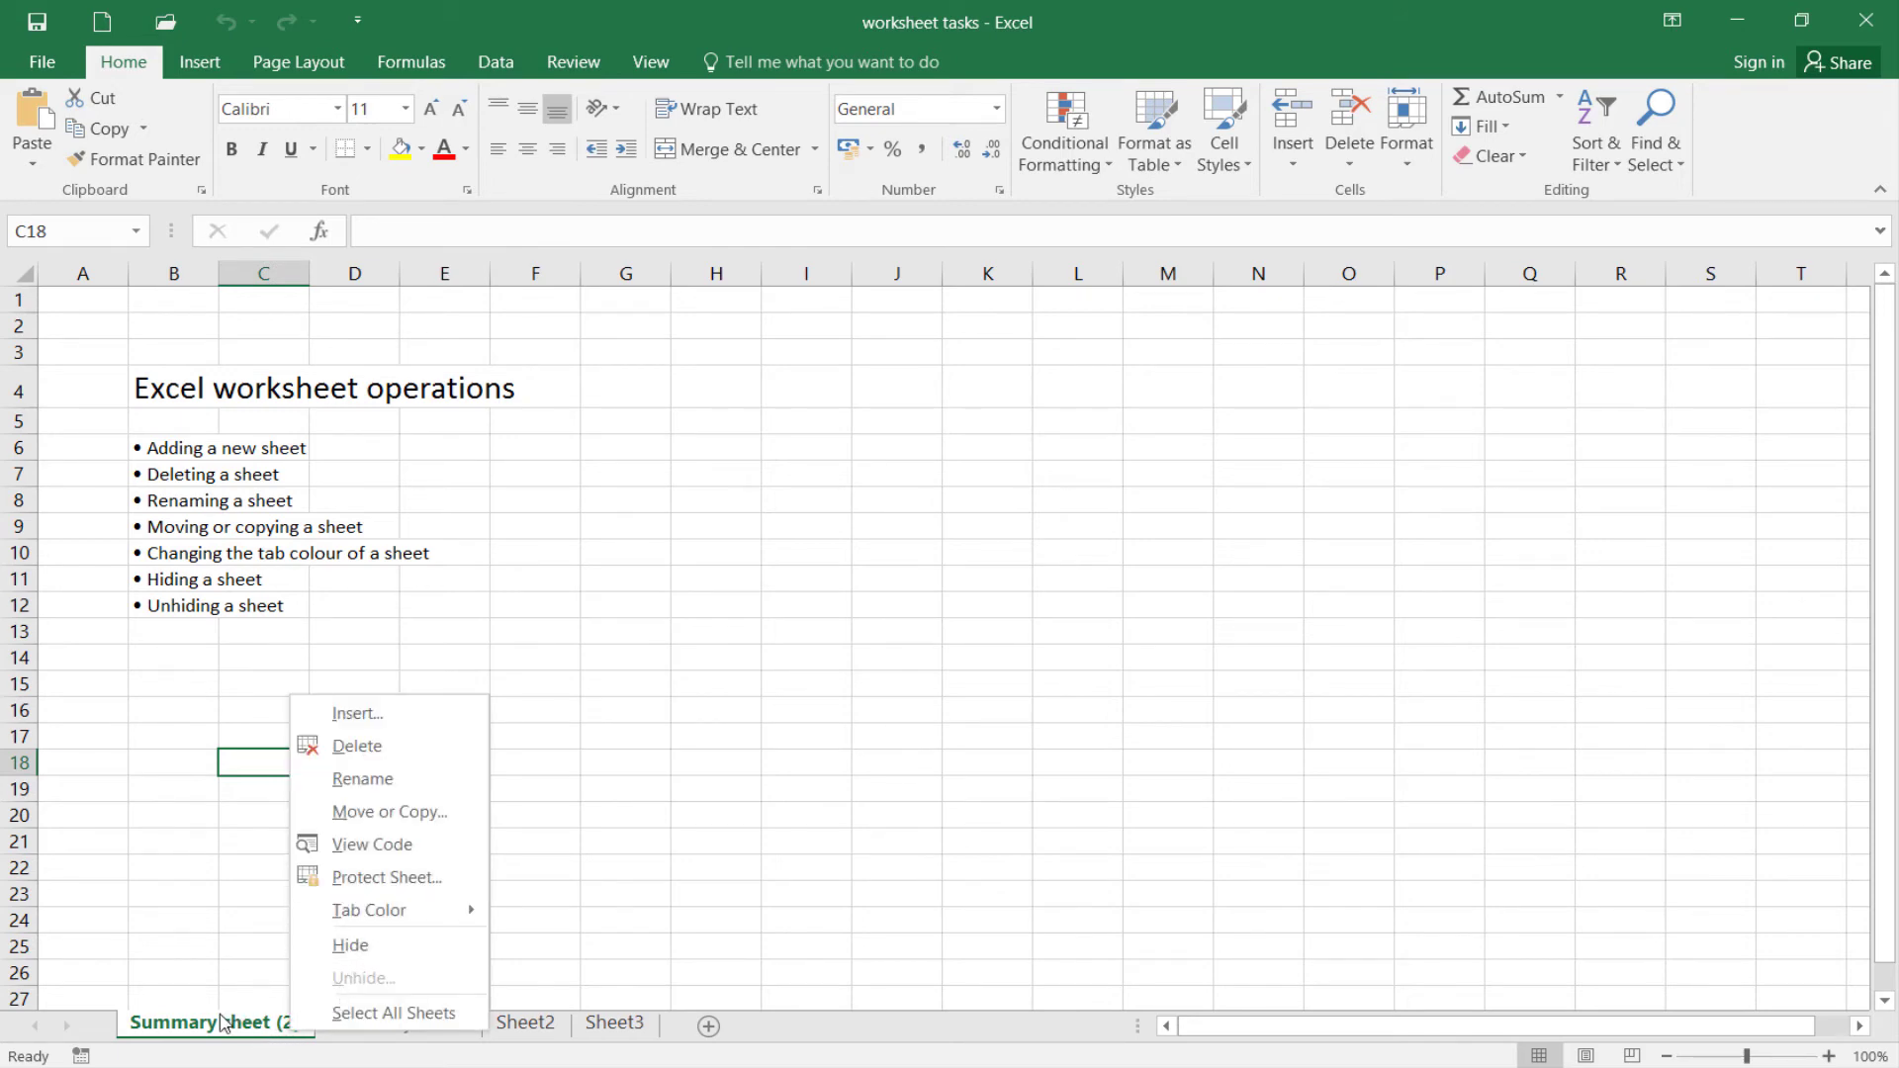
{"action": "left_click", "coordinate": [364, 825]}
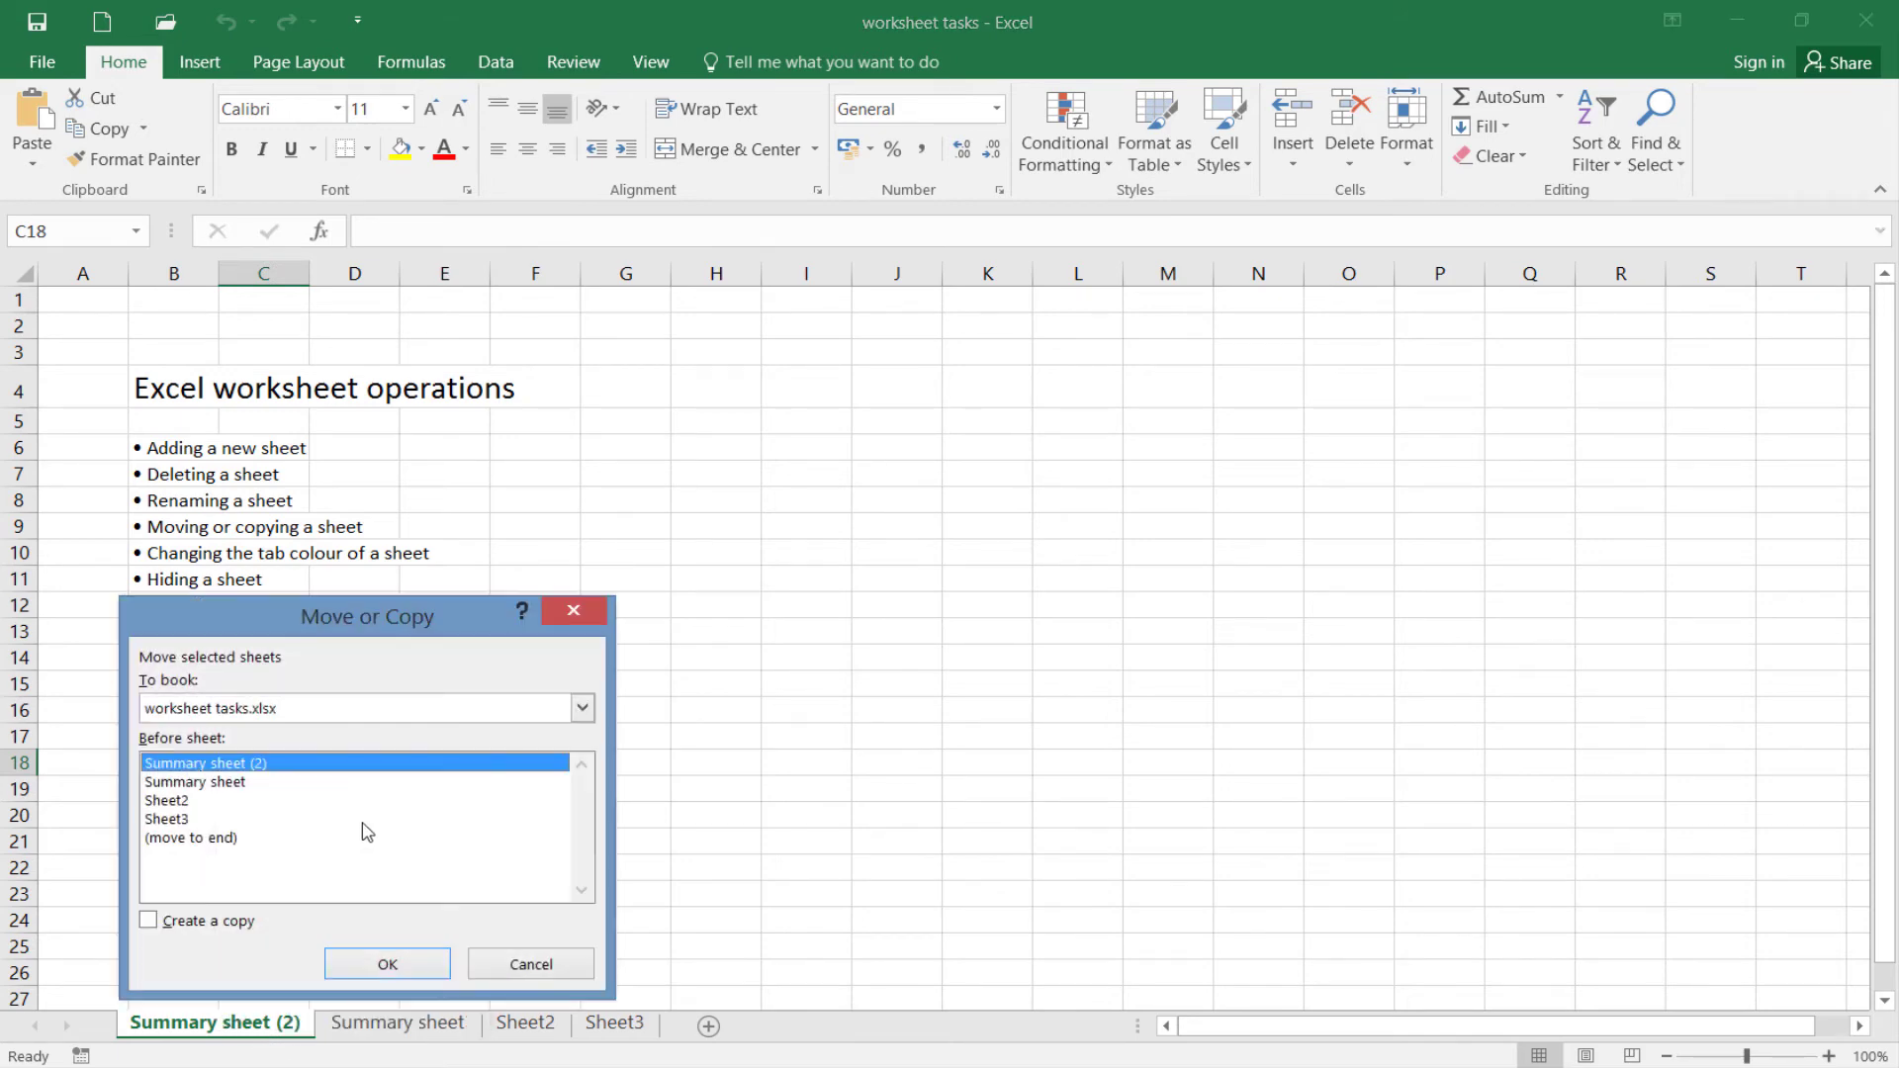
{"action": "left_click_drag", "start_coordinate": [353, 633], "coordinate": [753, 398]}
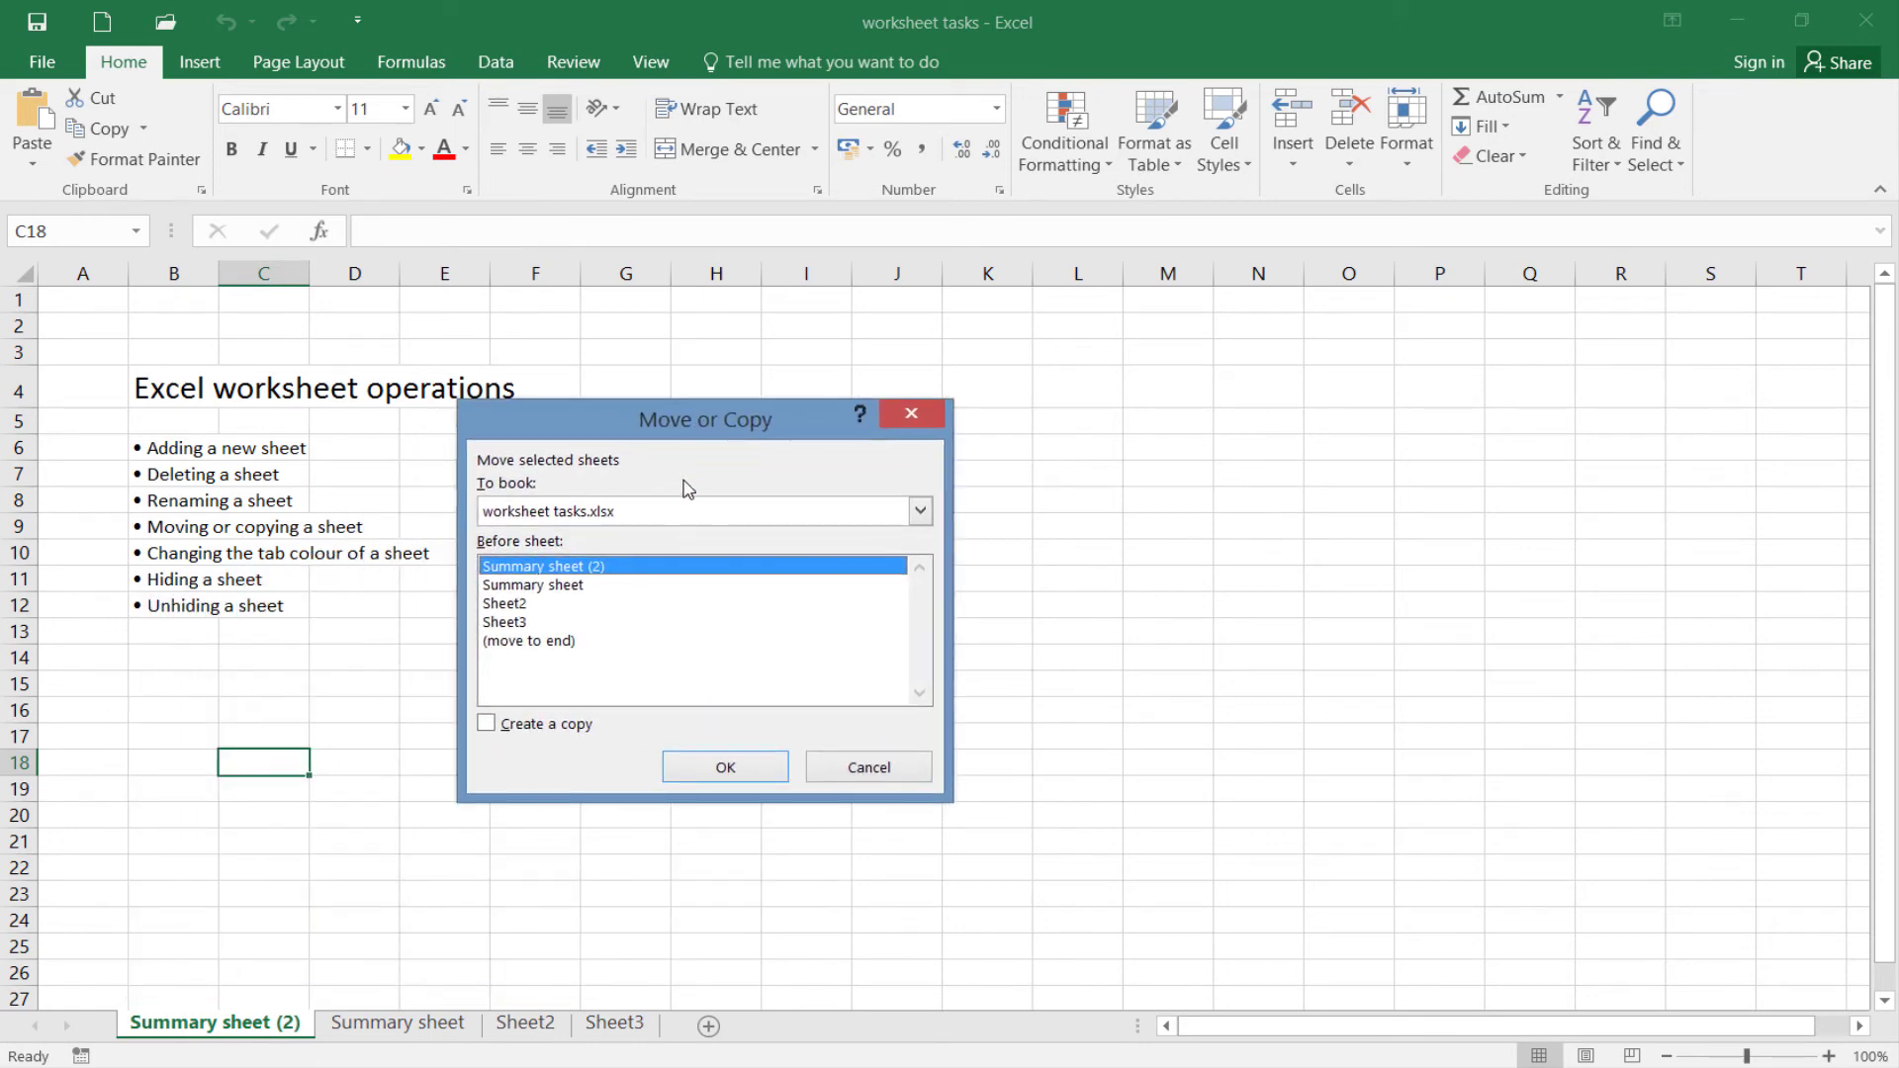
{"action": "left_click", "coordinate": [653, 520]}
{"action": "left_click", "coordinate": [547, 537]}
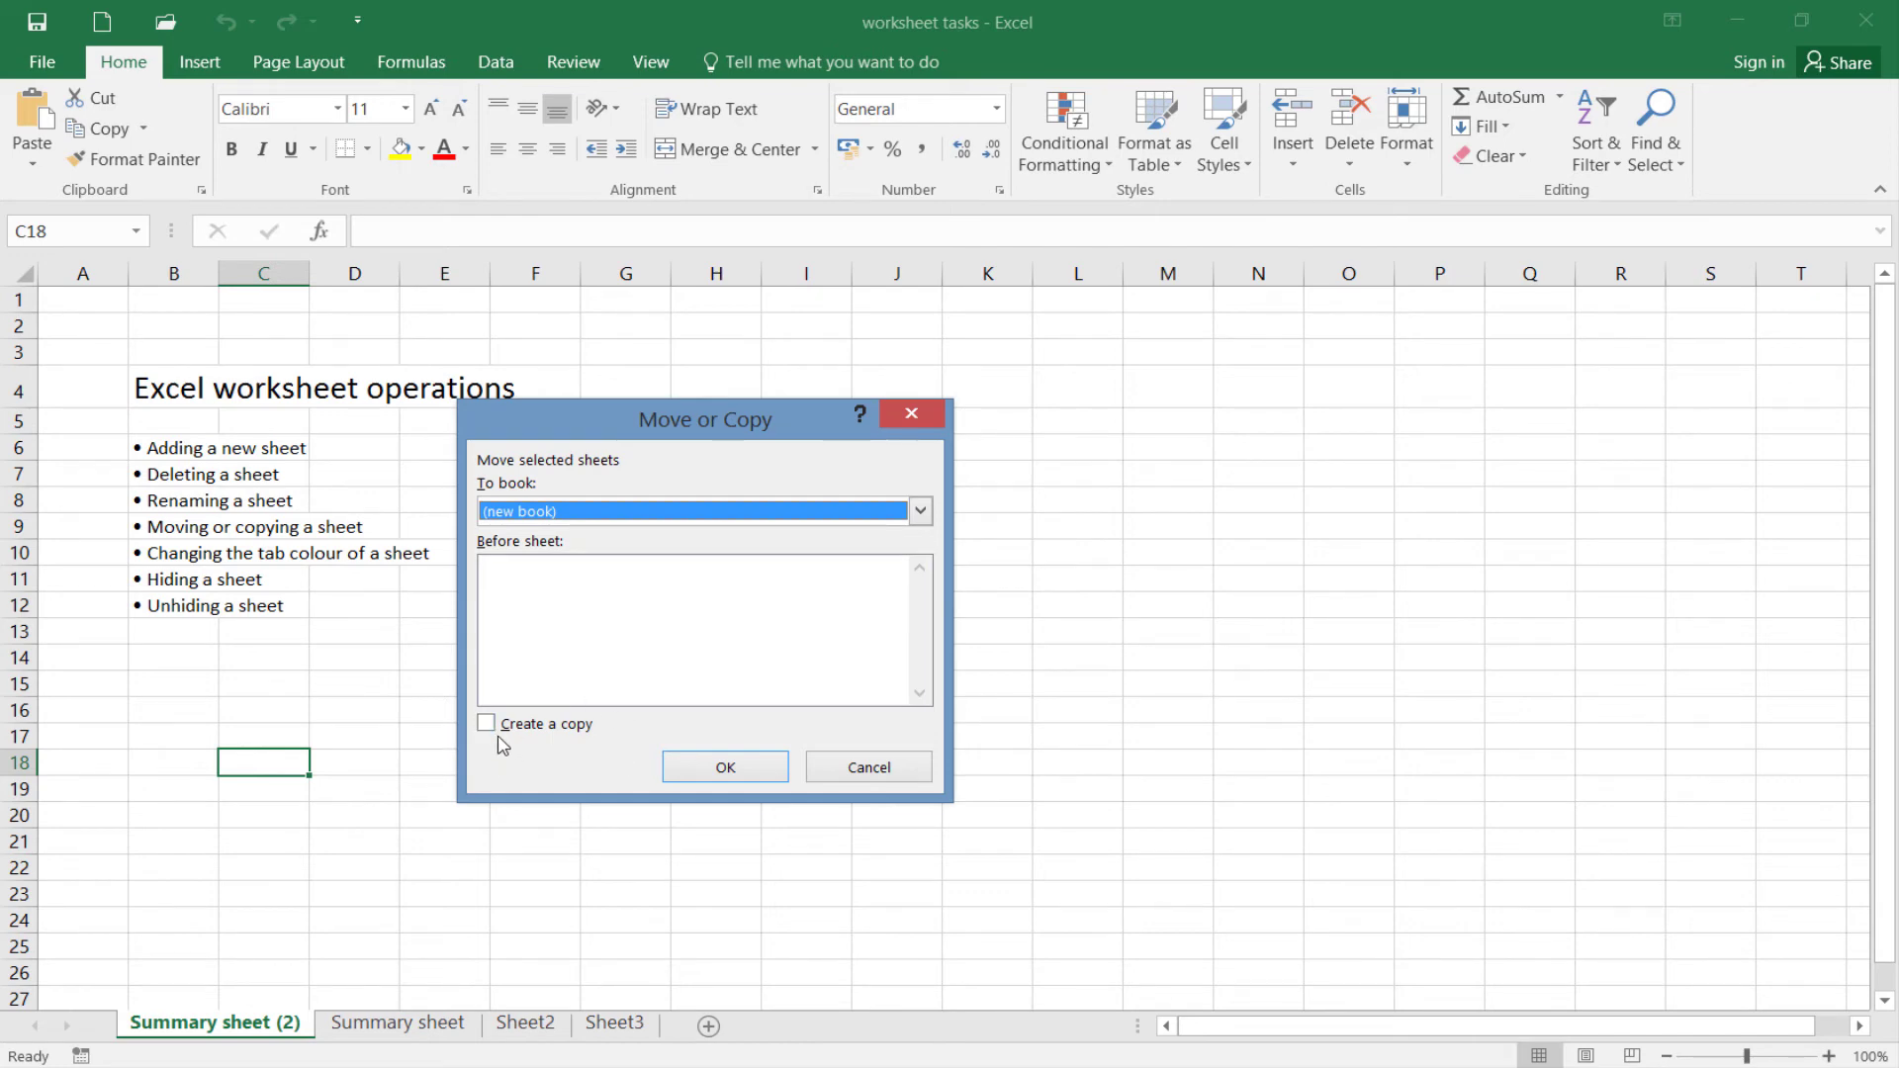
{"action": "left_click", "coordinate": [697, 771]}
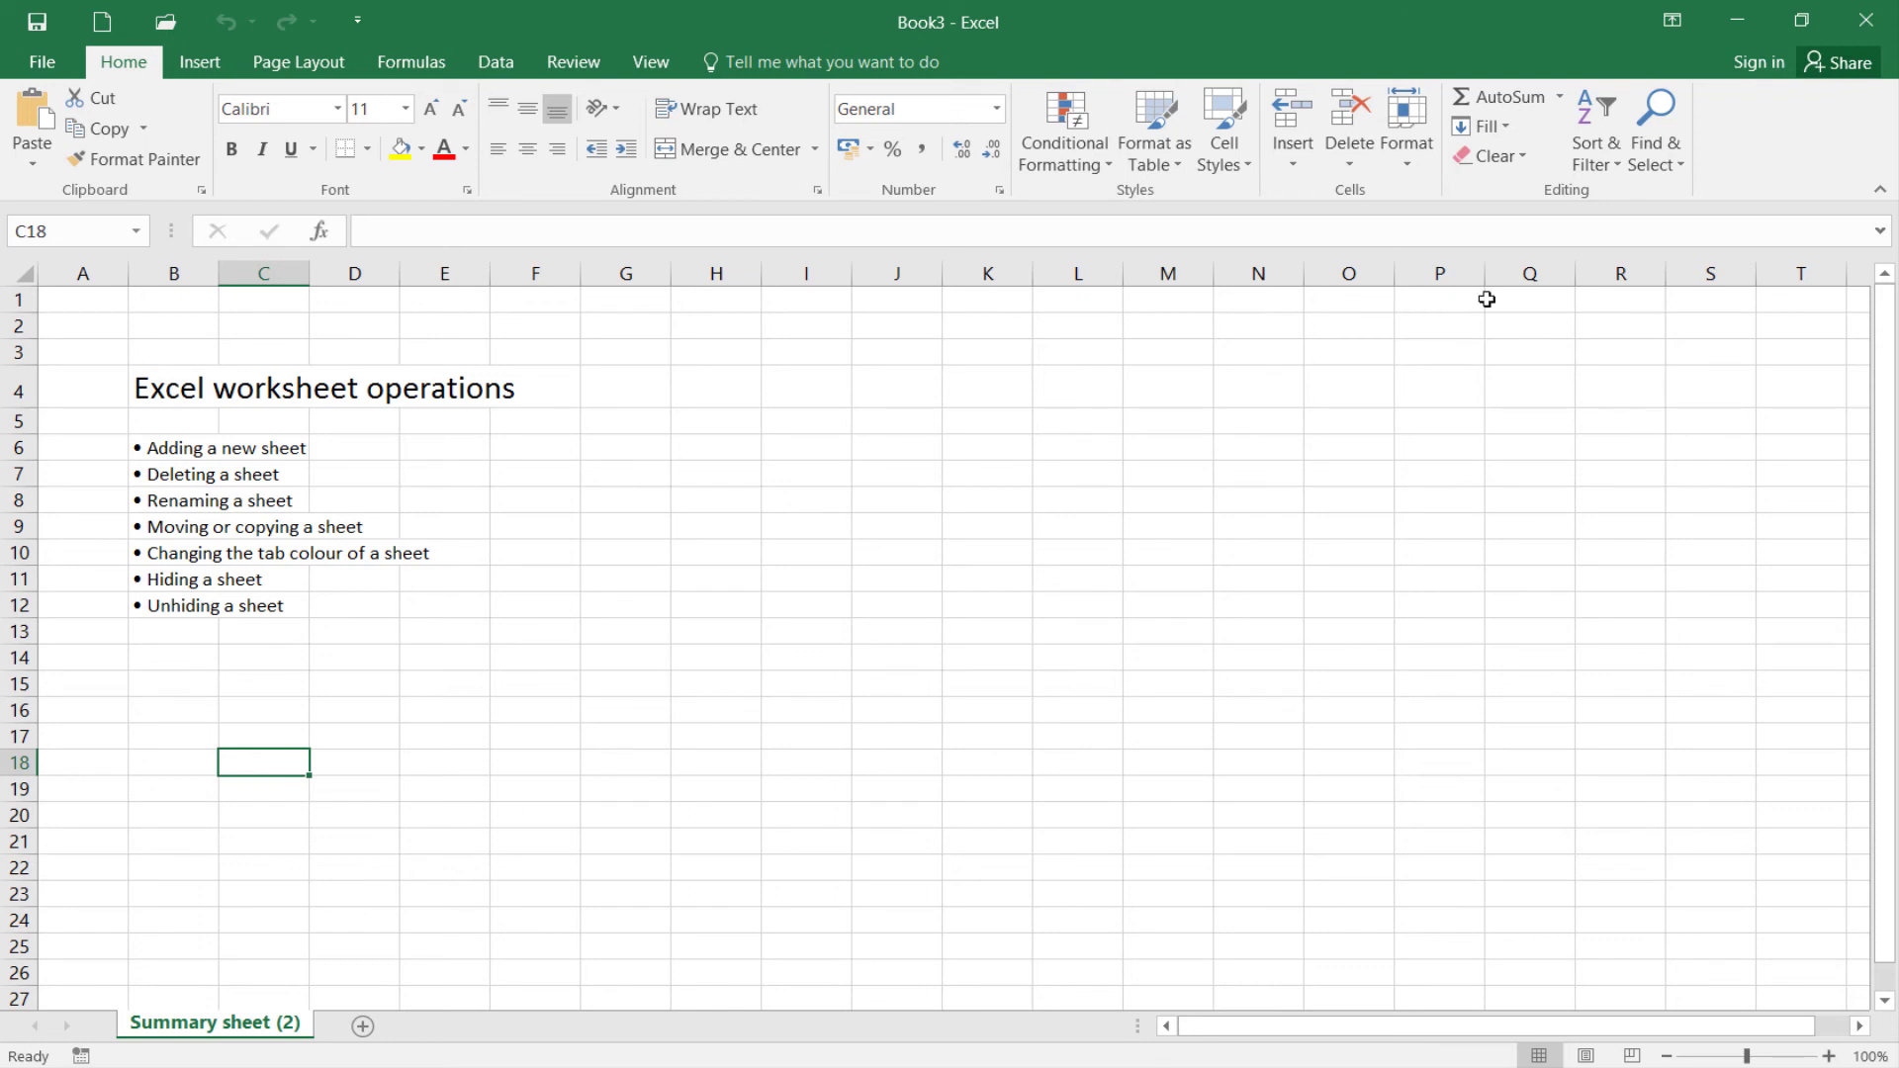
Close the new workbook without saving it
{"action": "left_click", "coordinate": [1872, 36]}
{"action": "left_click", "coordinate": [923, 591]}
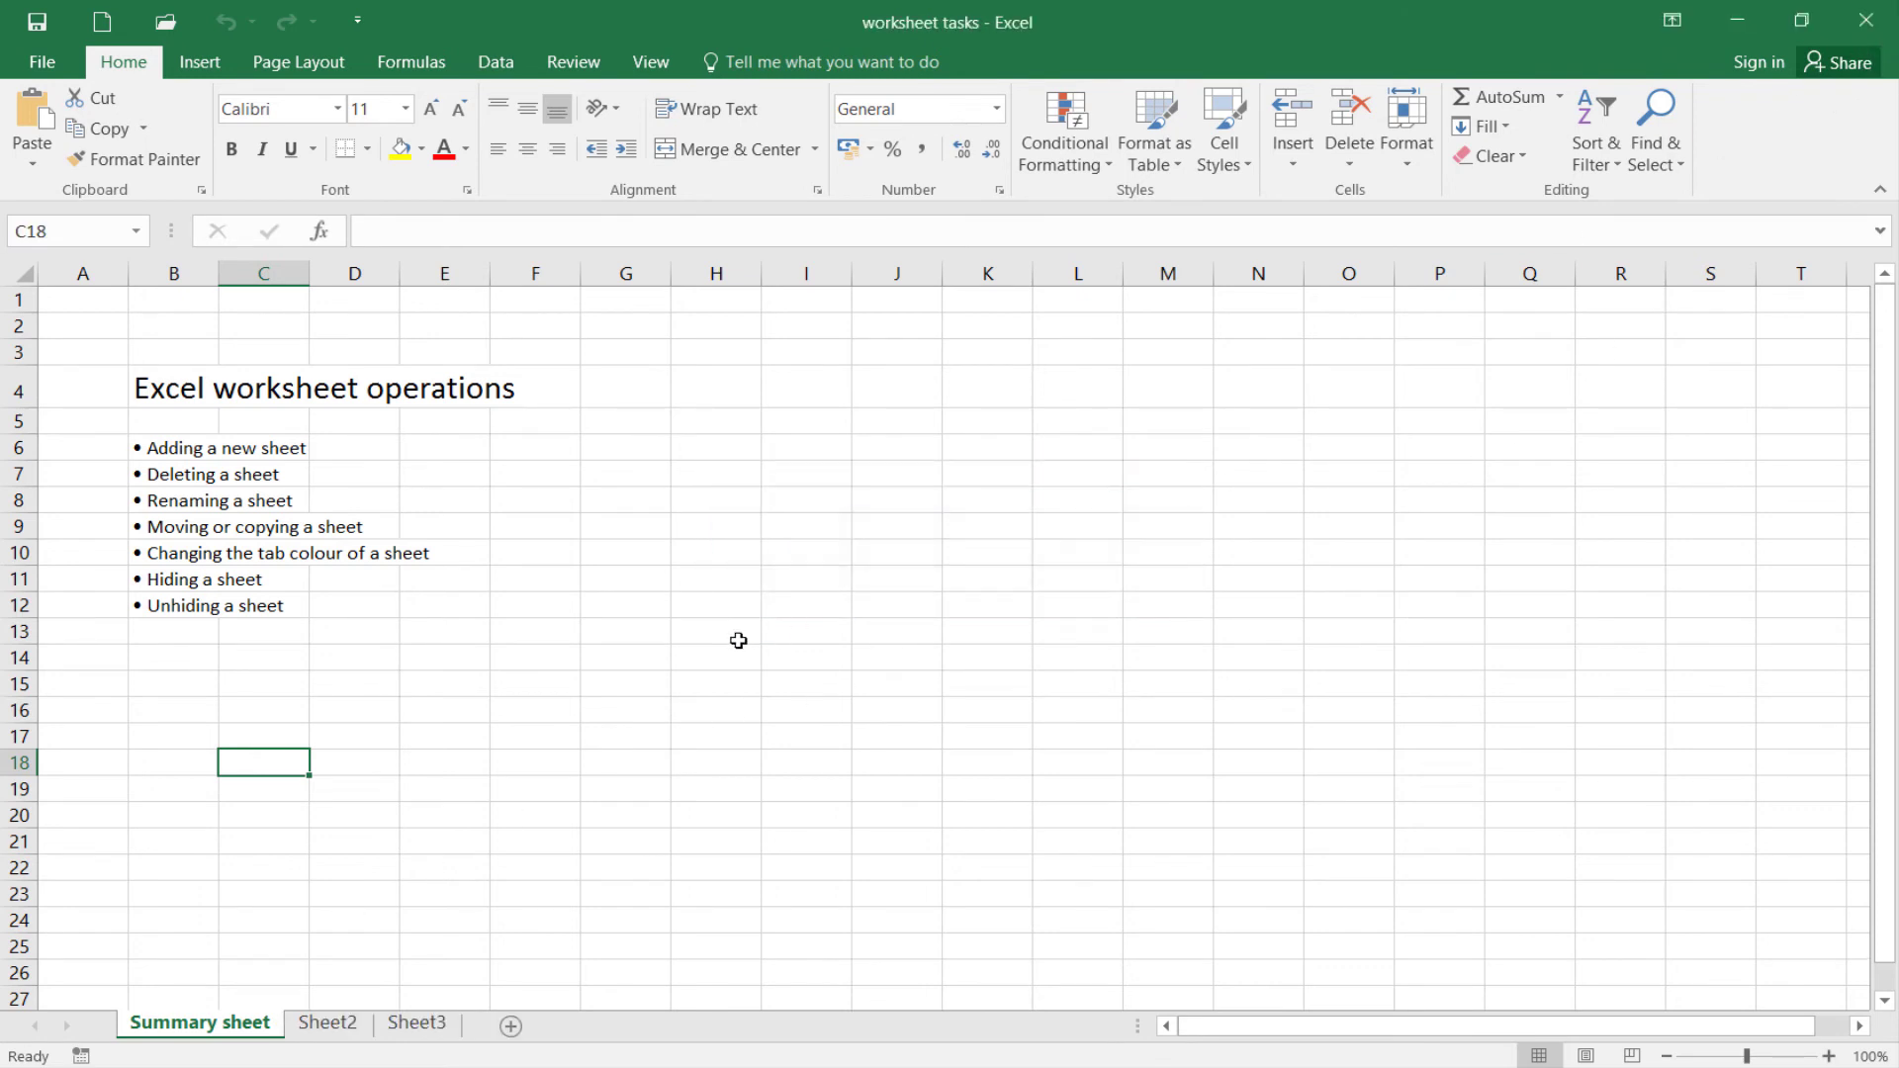
{"action": "left_click", "coordinate": [352, 706]}
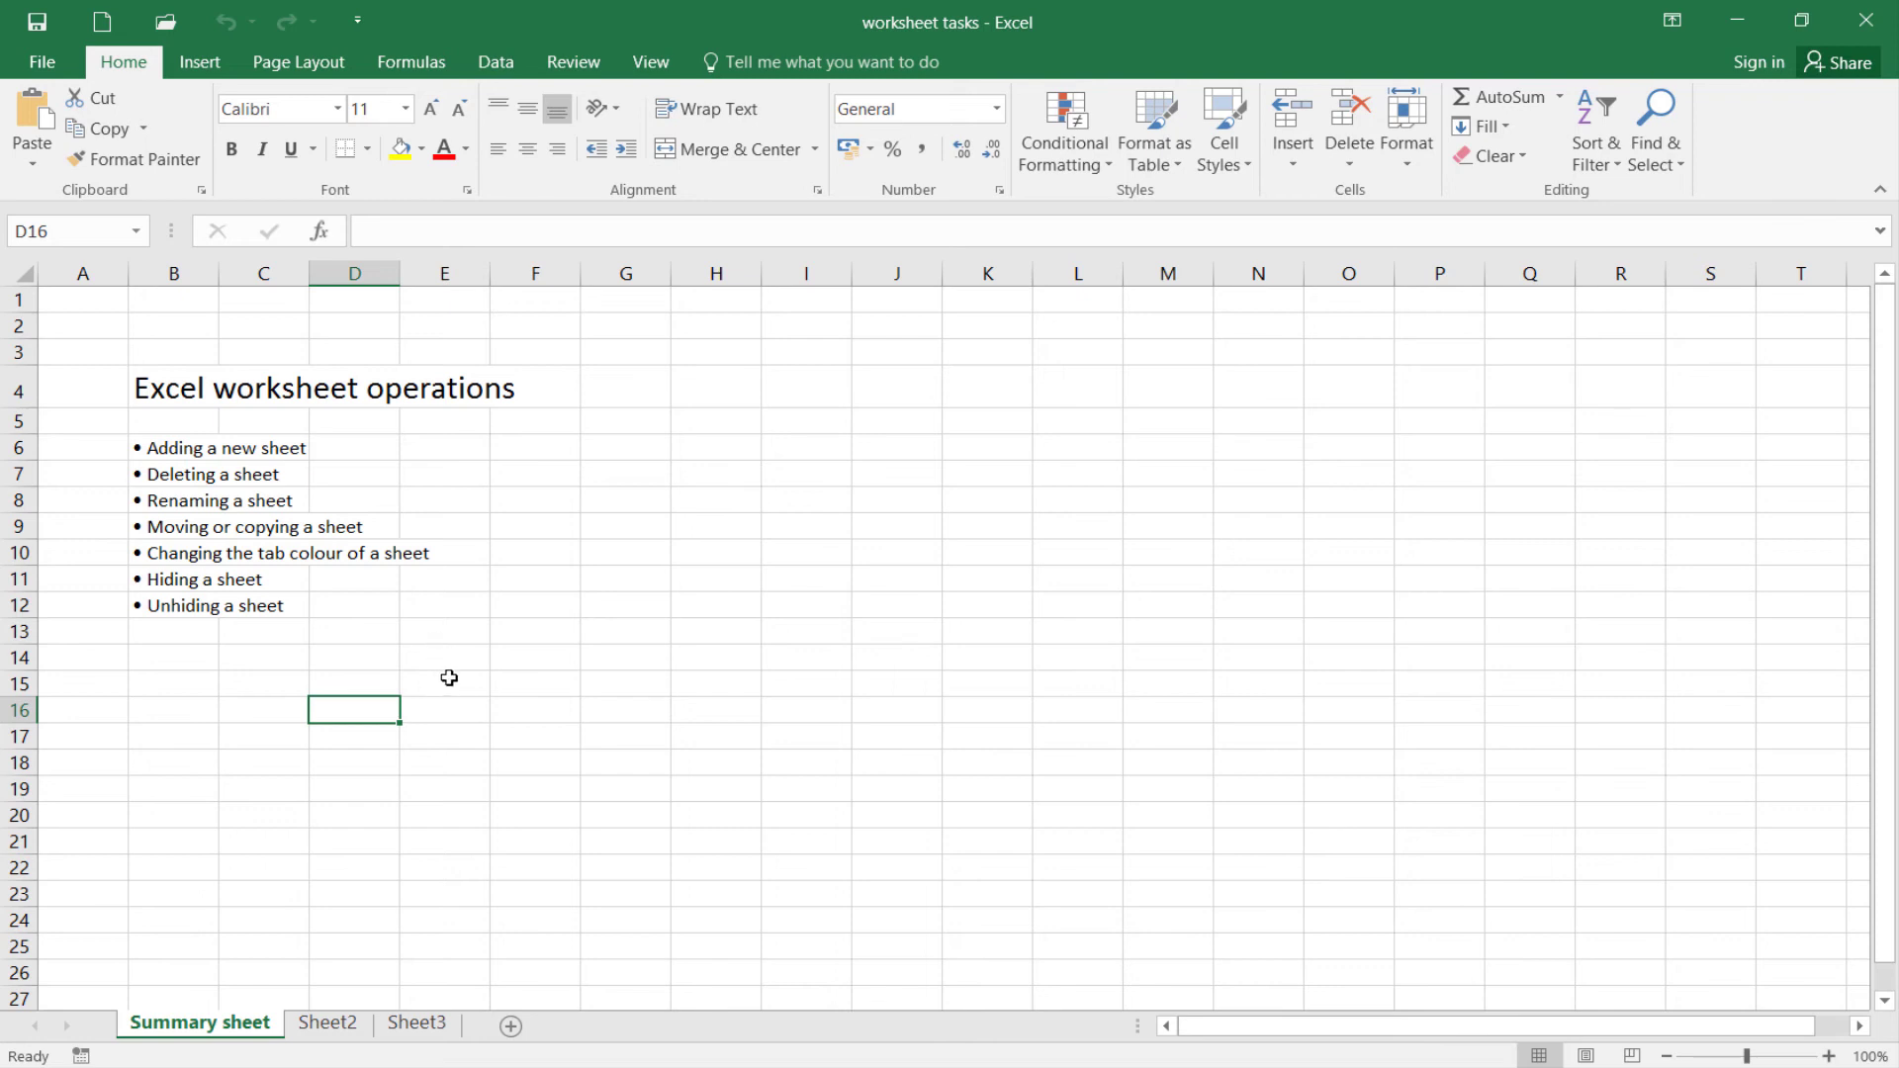
Set the Summary sheet tab colour to Blue, Accent 1, Darker 25%
{"action": "right_click", "coordinate": [184, 1031]}
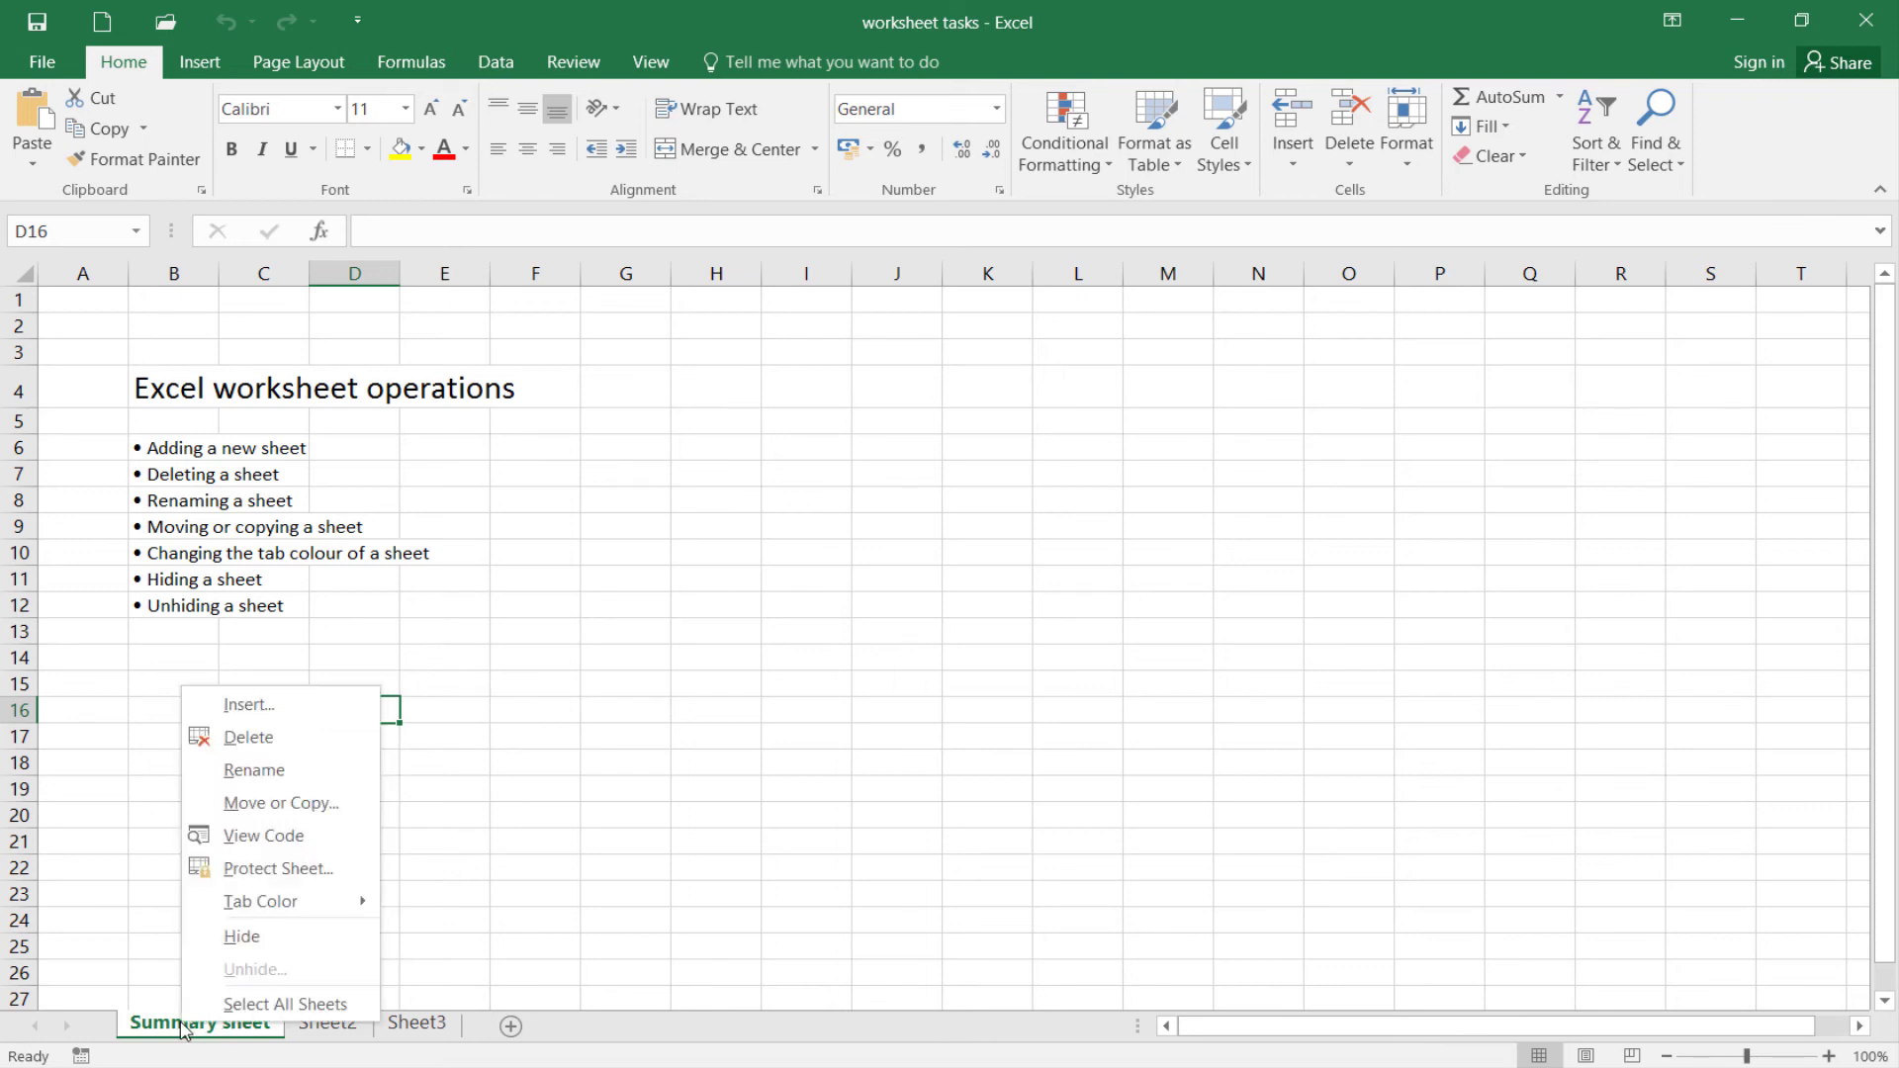
{"action": "mouse_move", "coordinate": [255, 910]}
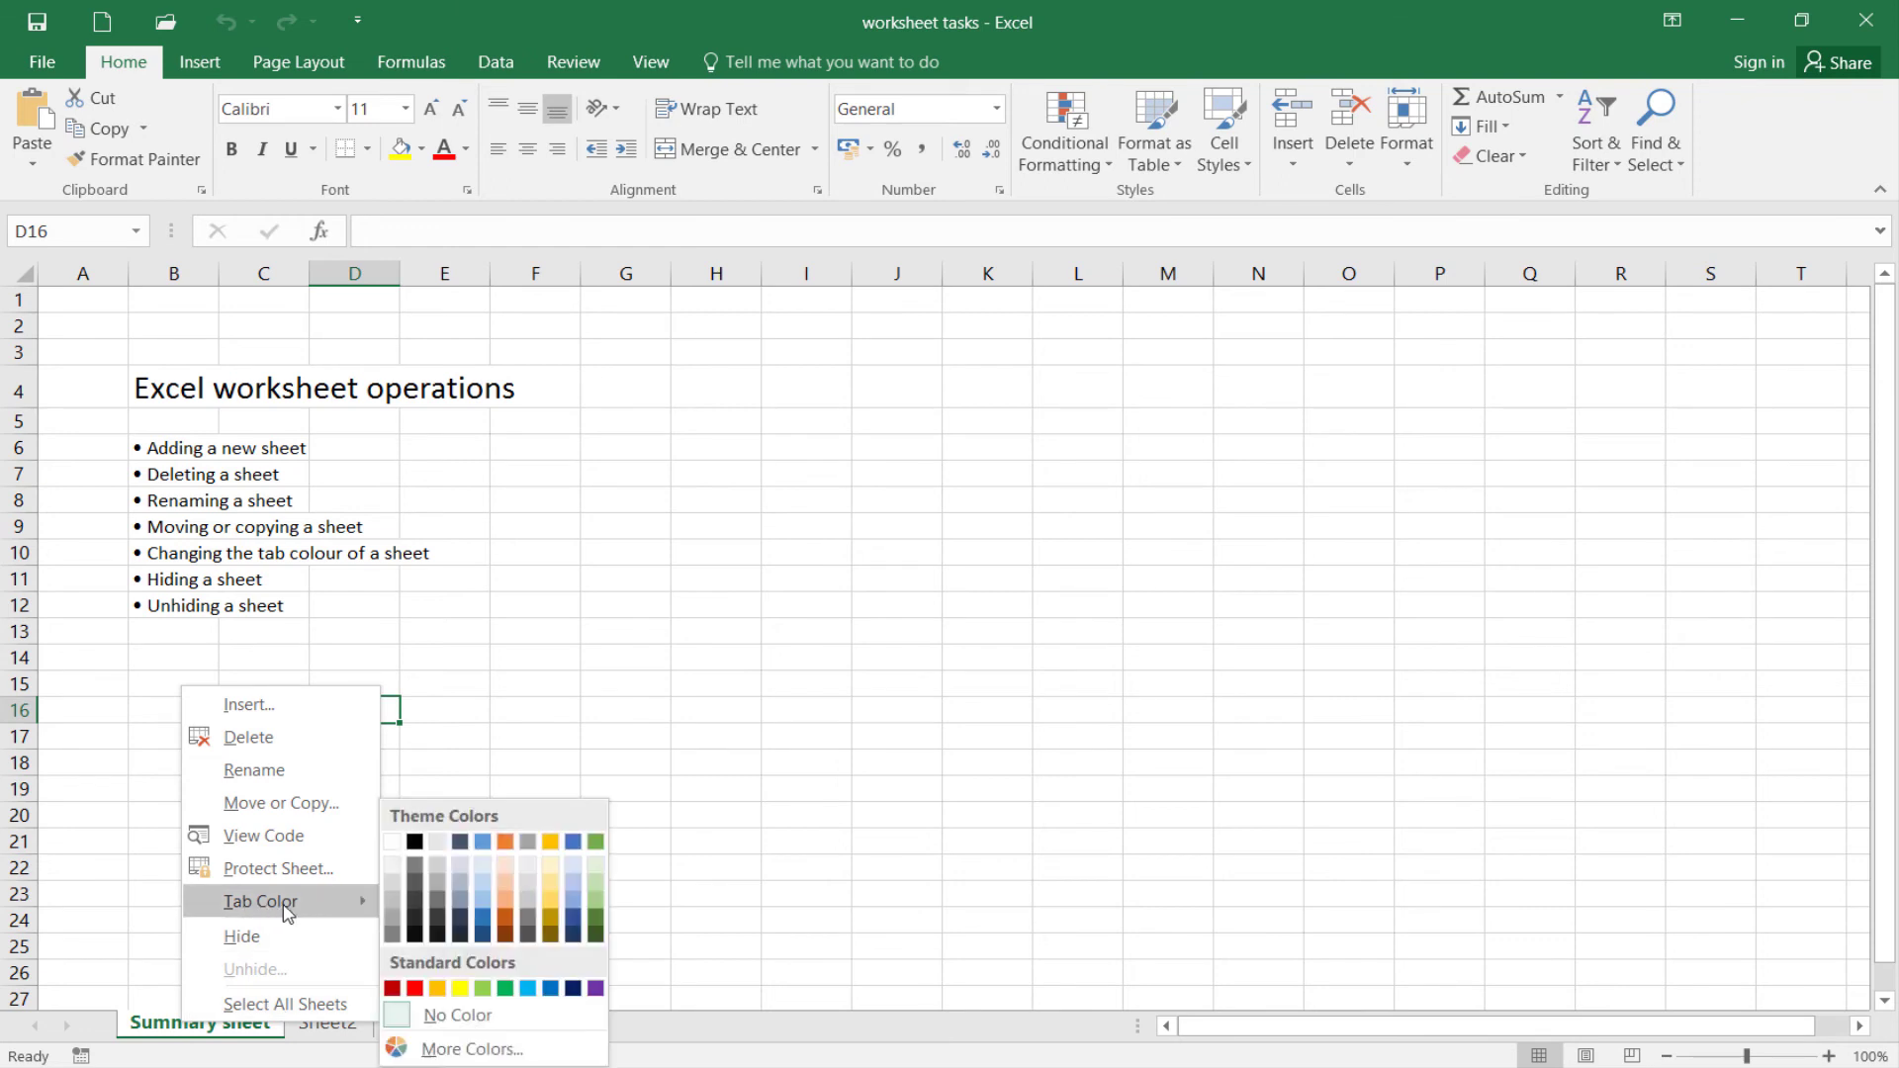
{"action": "left_click", "coordinate": [483, 926]}
{"action": "left_click", "coordinate": [354, 895]}
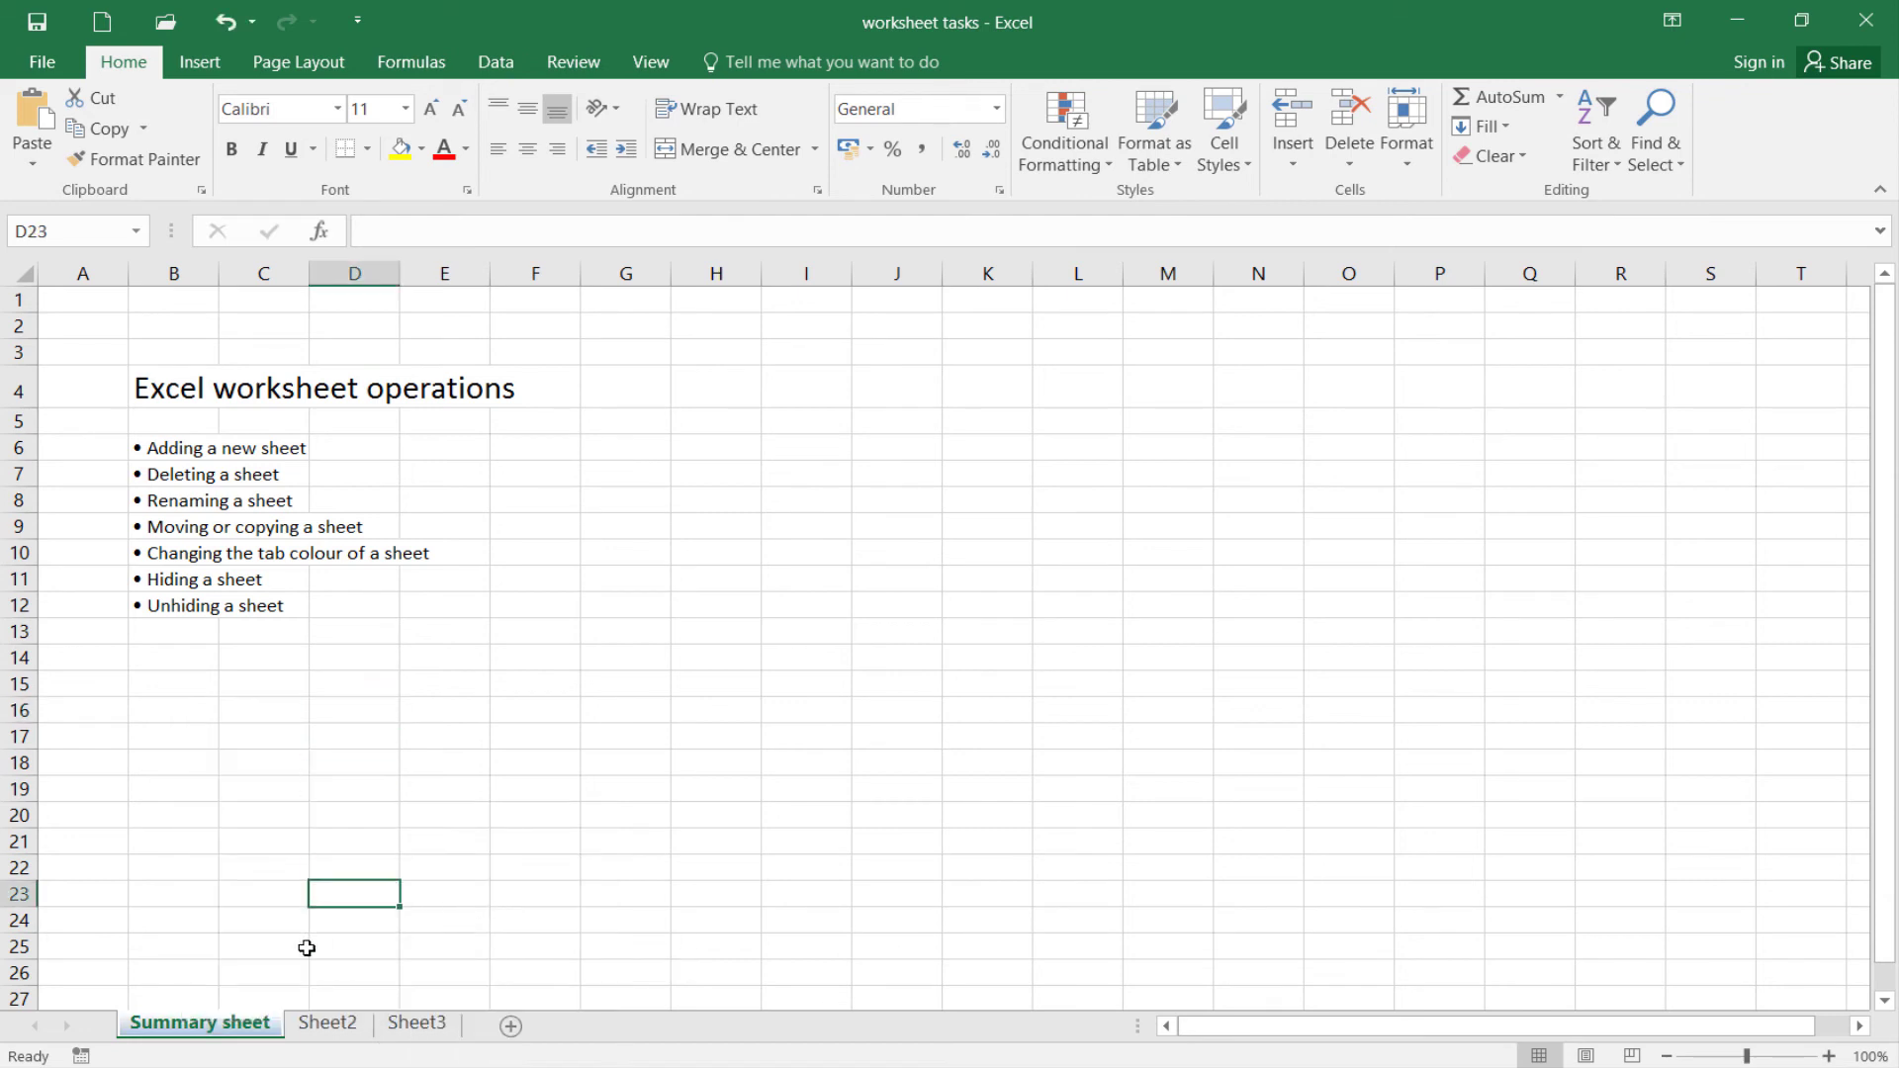
Switch to Sheet2 and back to the Summary sheet to view its coloured tab
{"action": "left_click", "coordinate": [309, 1037]}
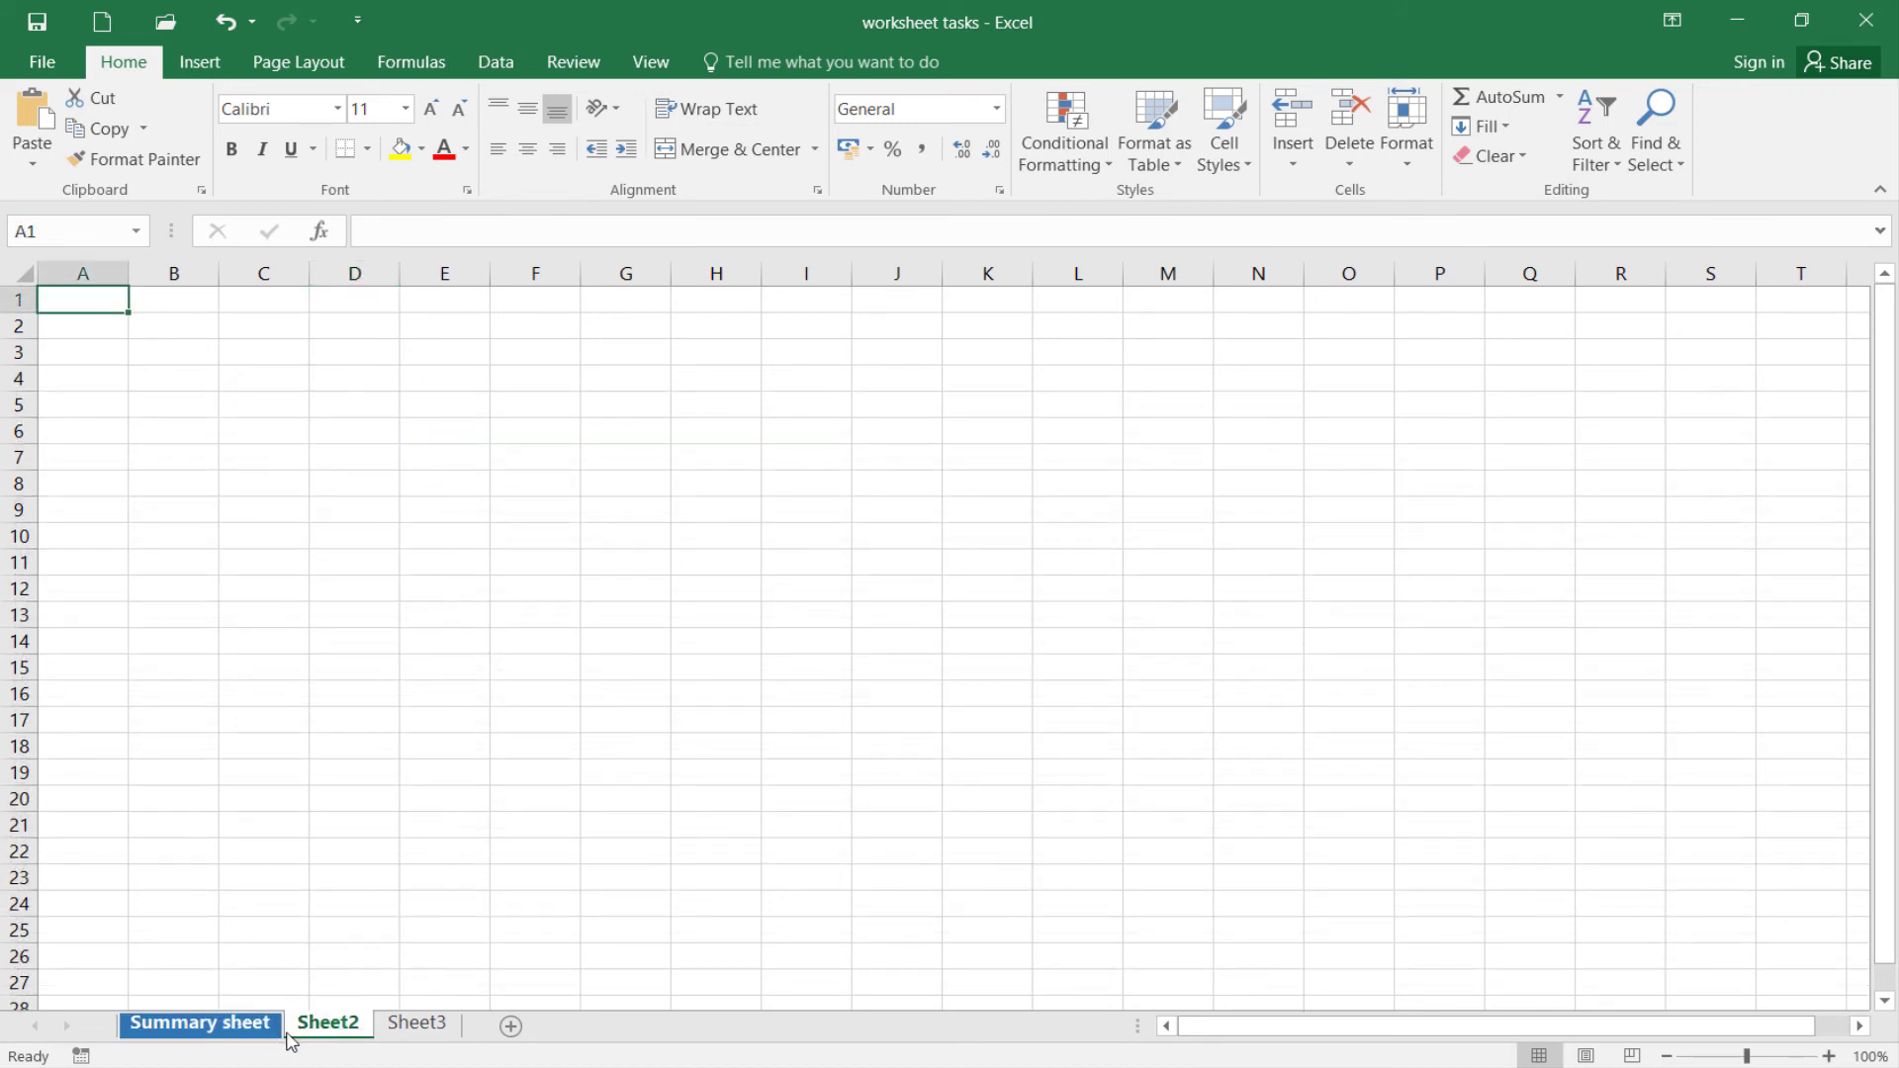
{"action": "left_click", "coordinate": [250, 1037]}
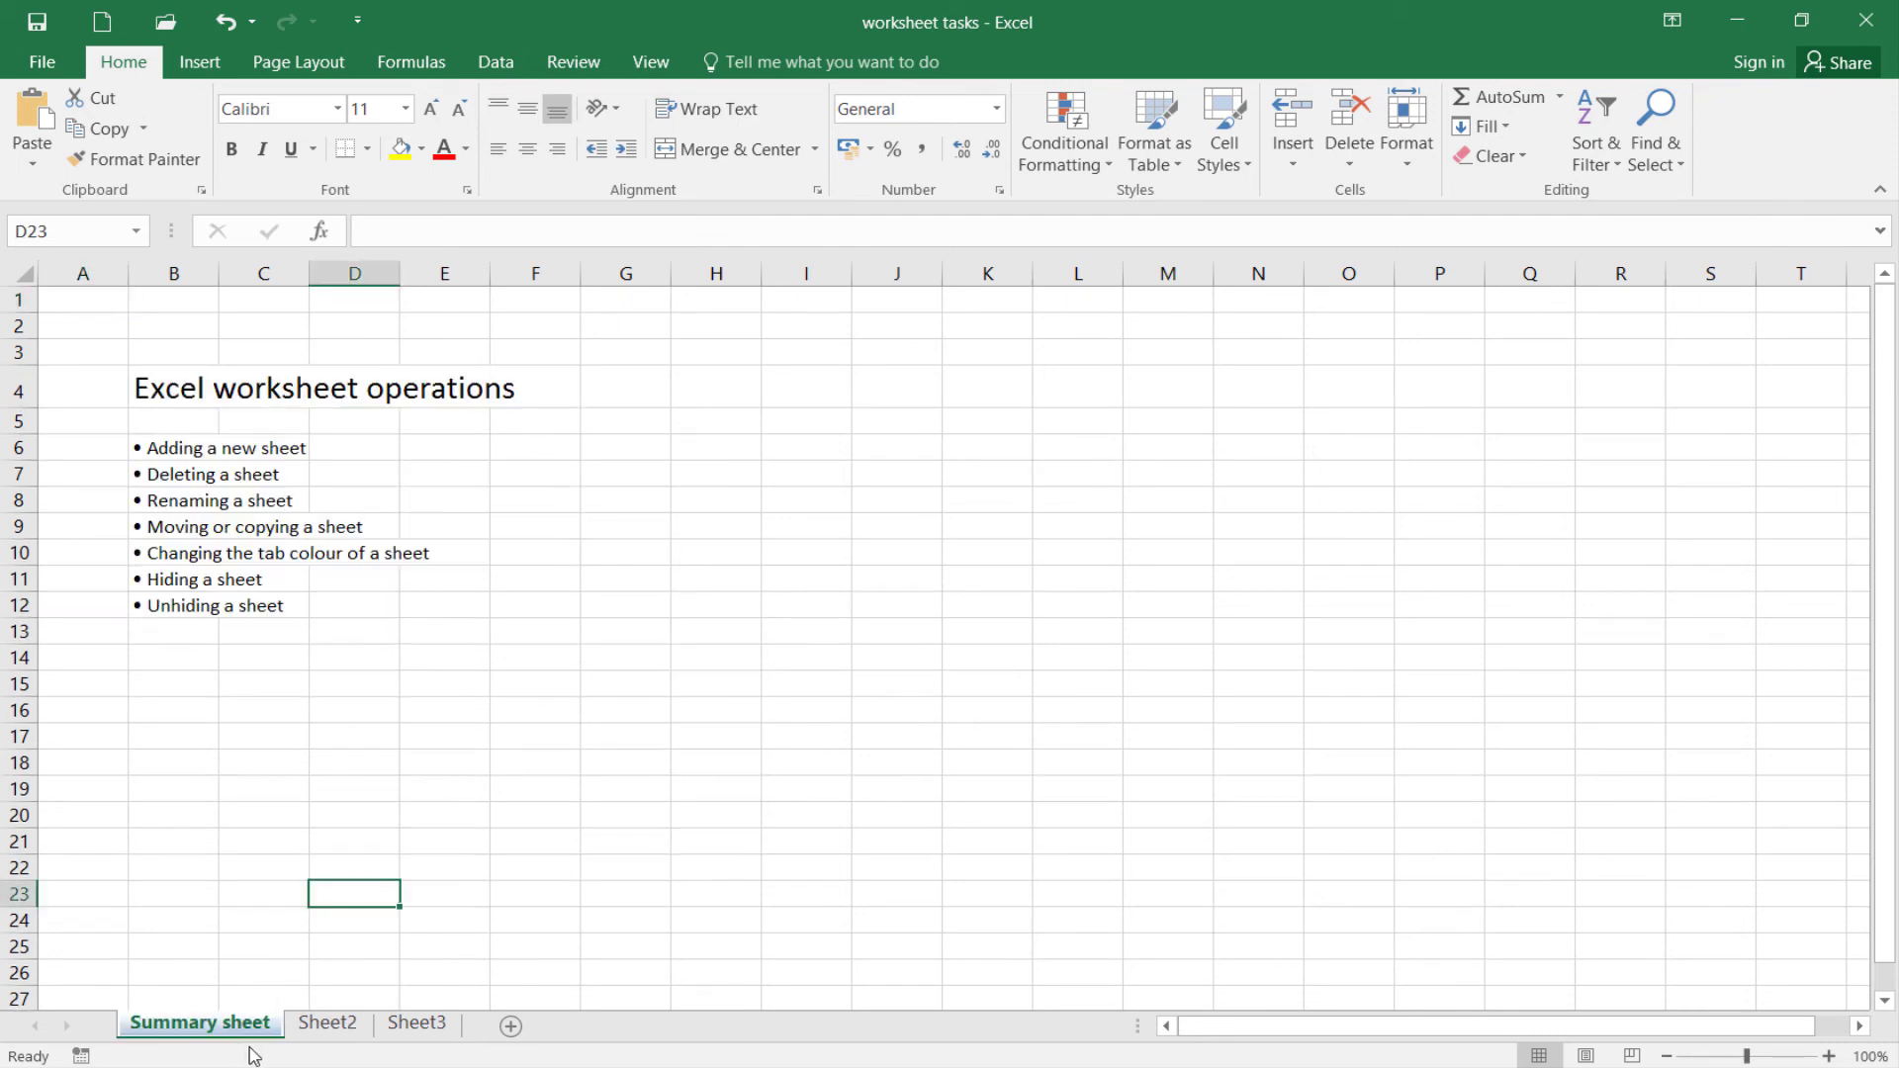
{"action": "left_click", "coordinate": [420, 702]}
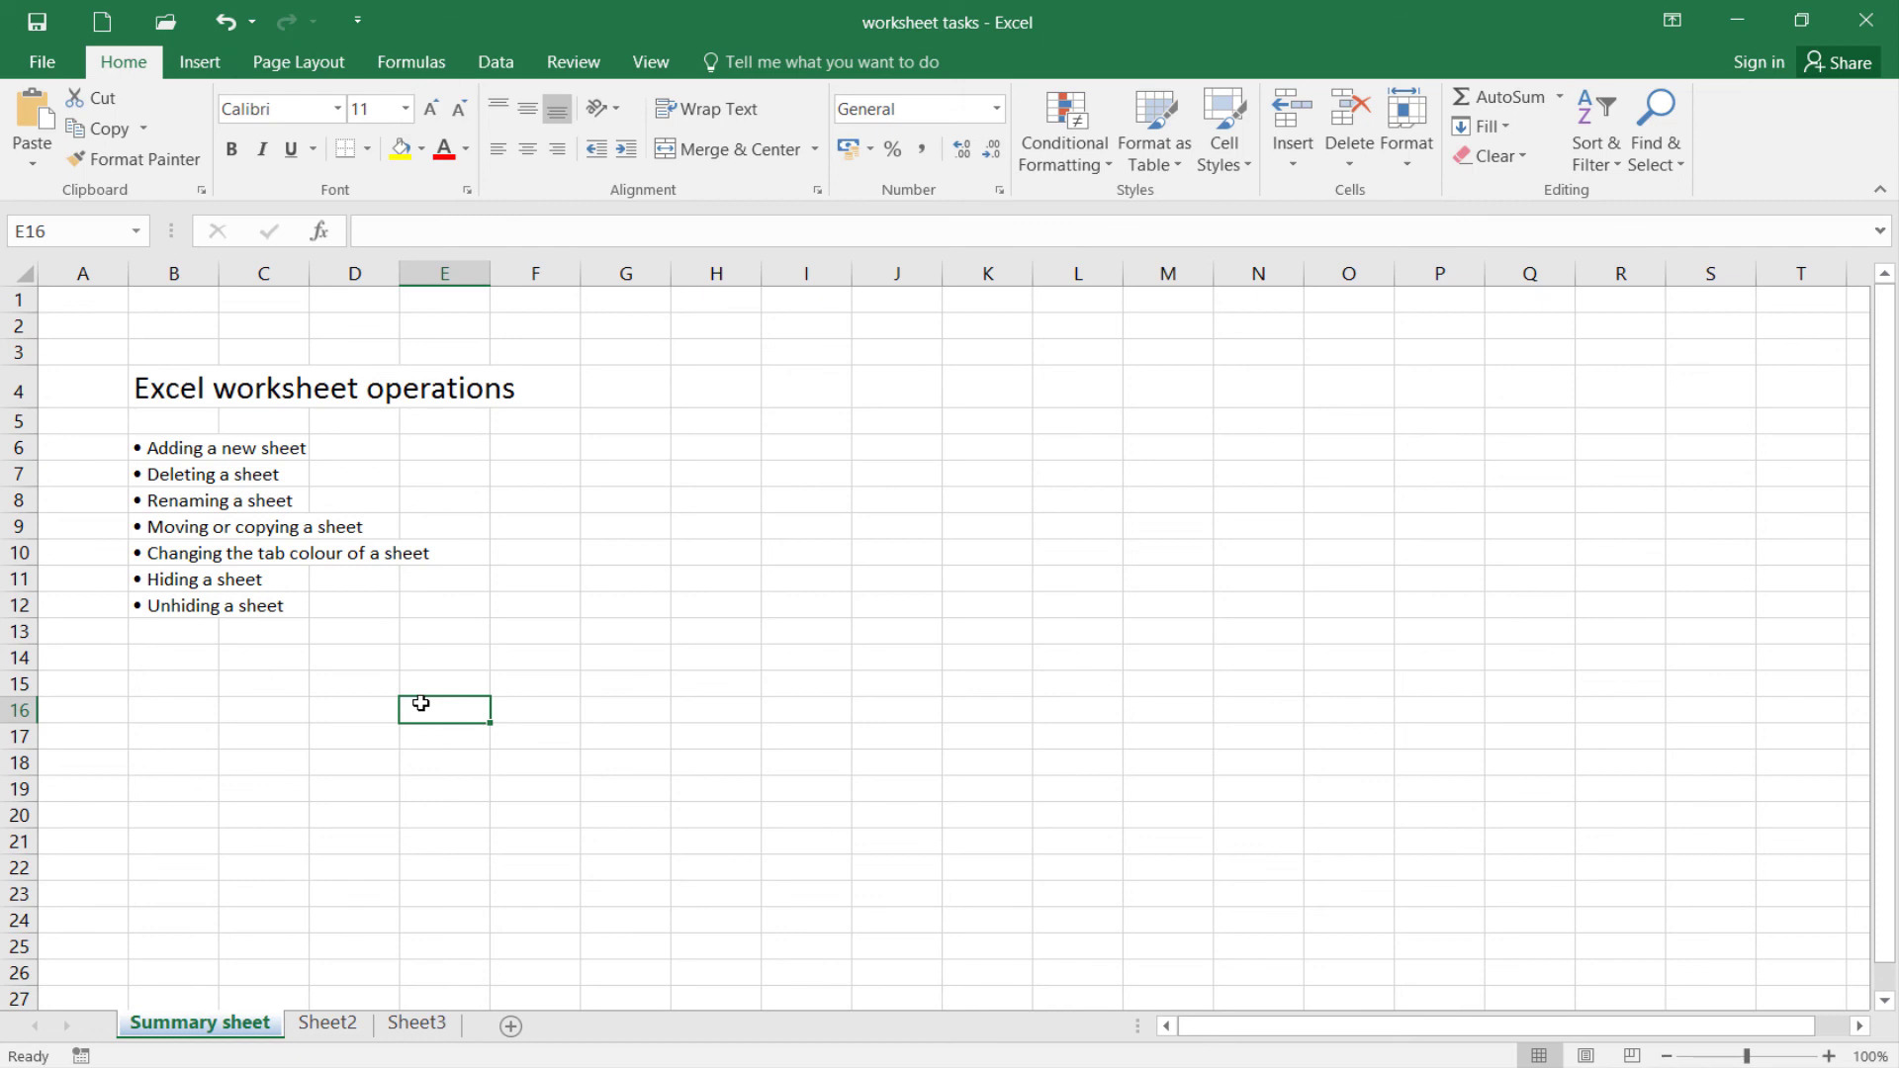
Hide the Summary sheet
{"action": "right_click", "coordinate": [187, 1034]}
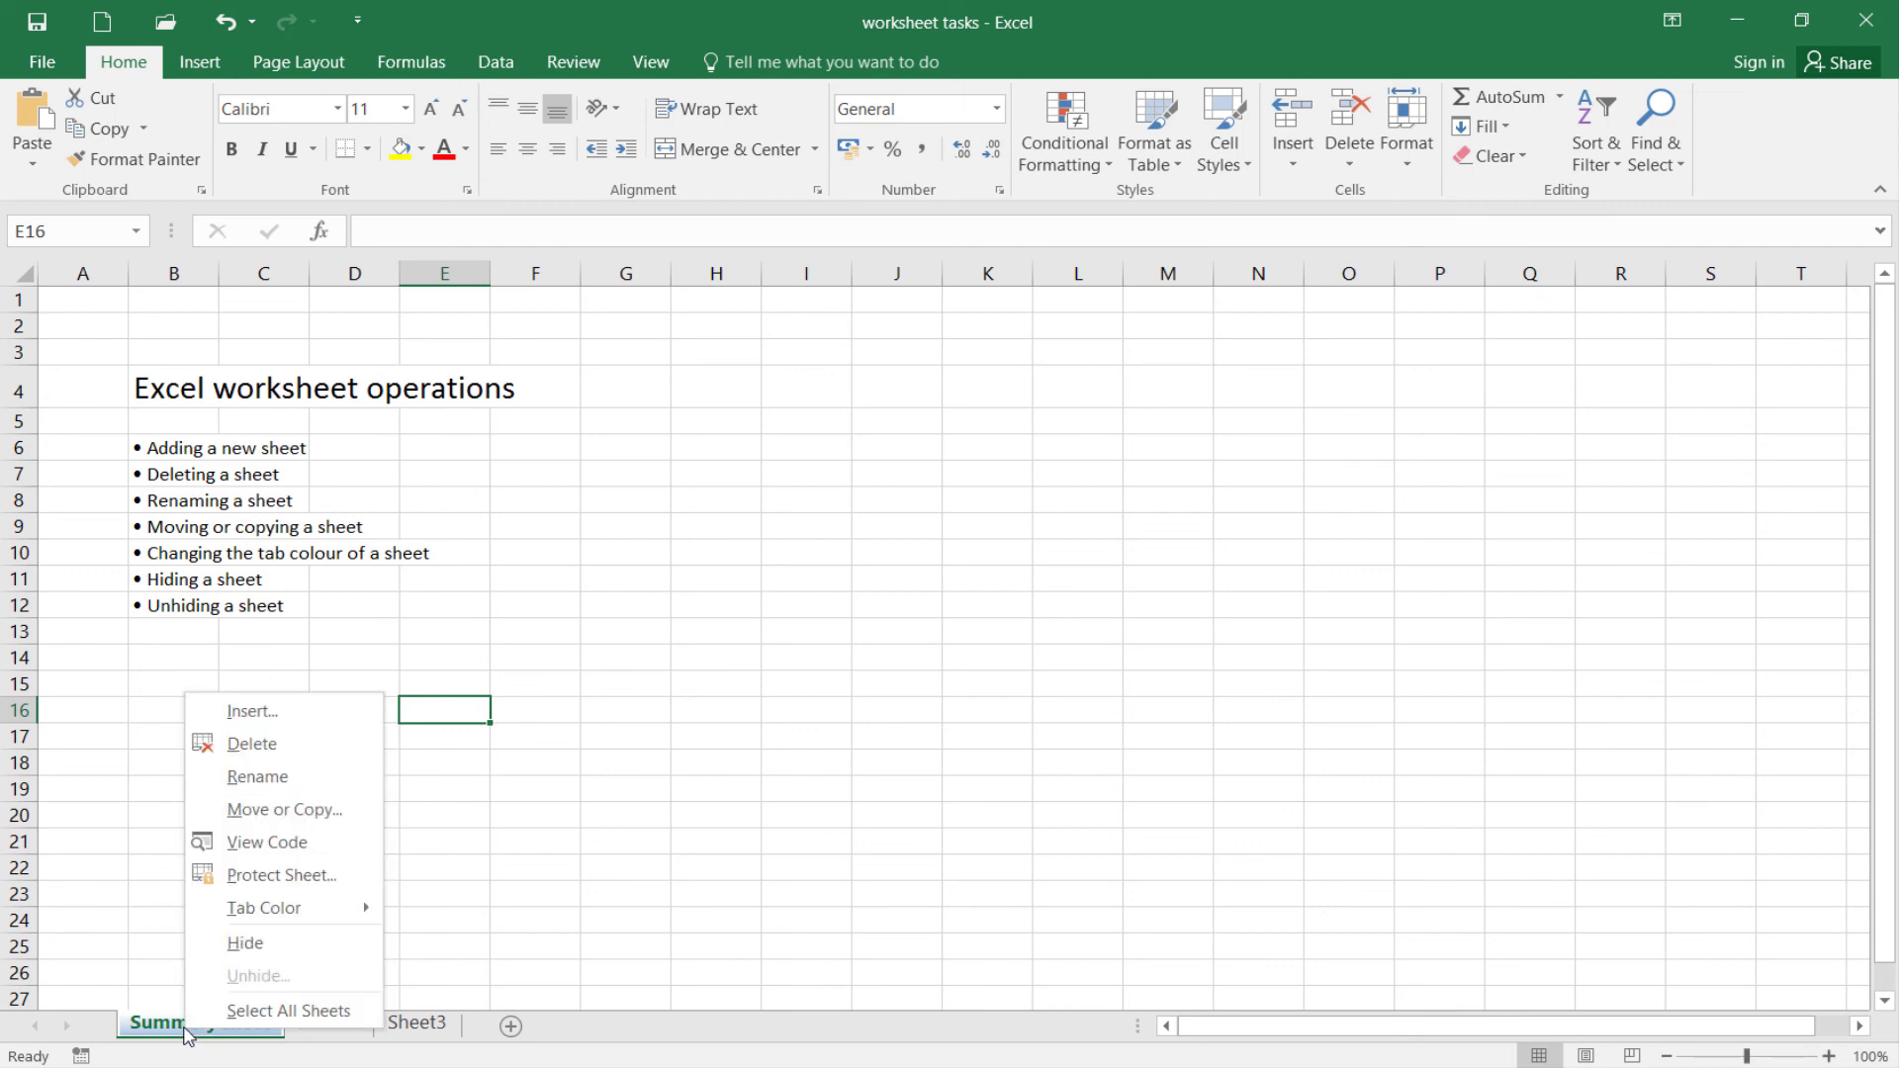
{"action": "left_click", "coordinate": [242, 944]}
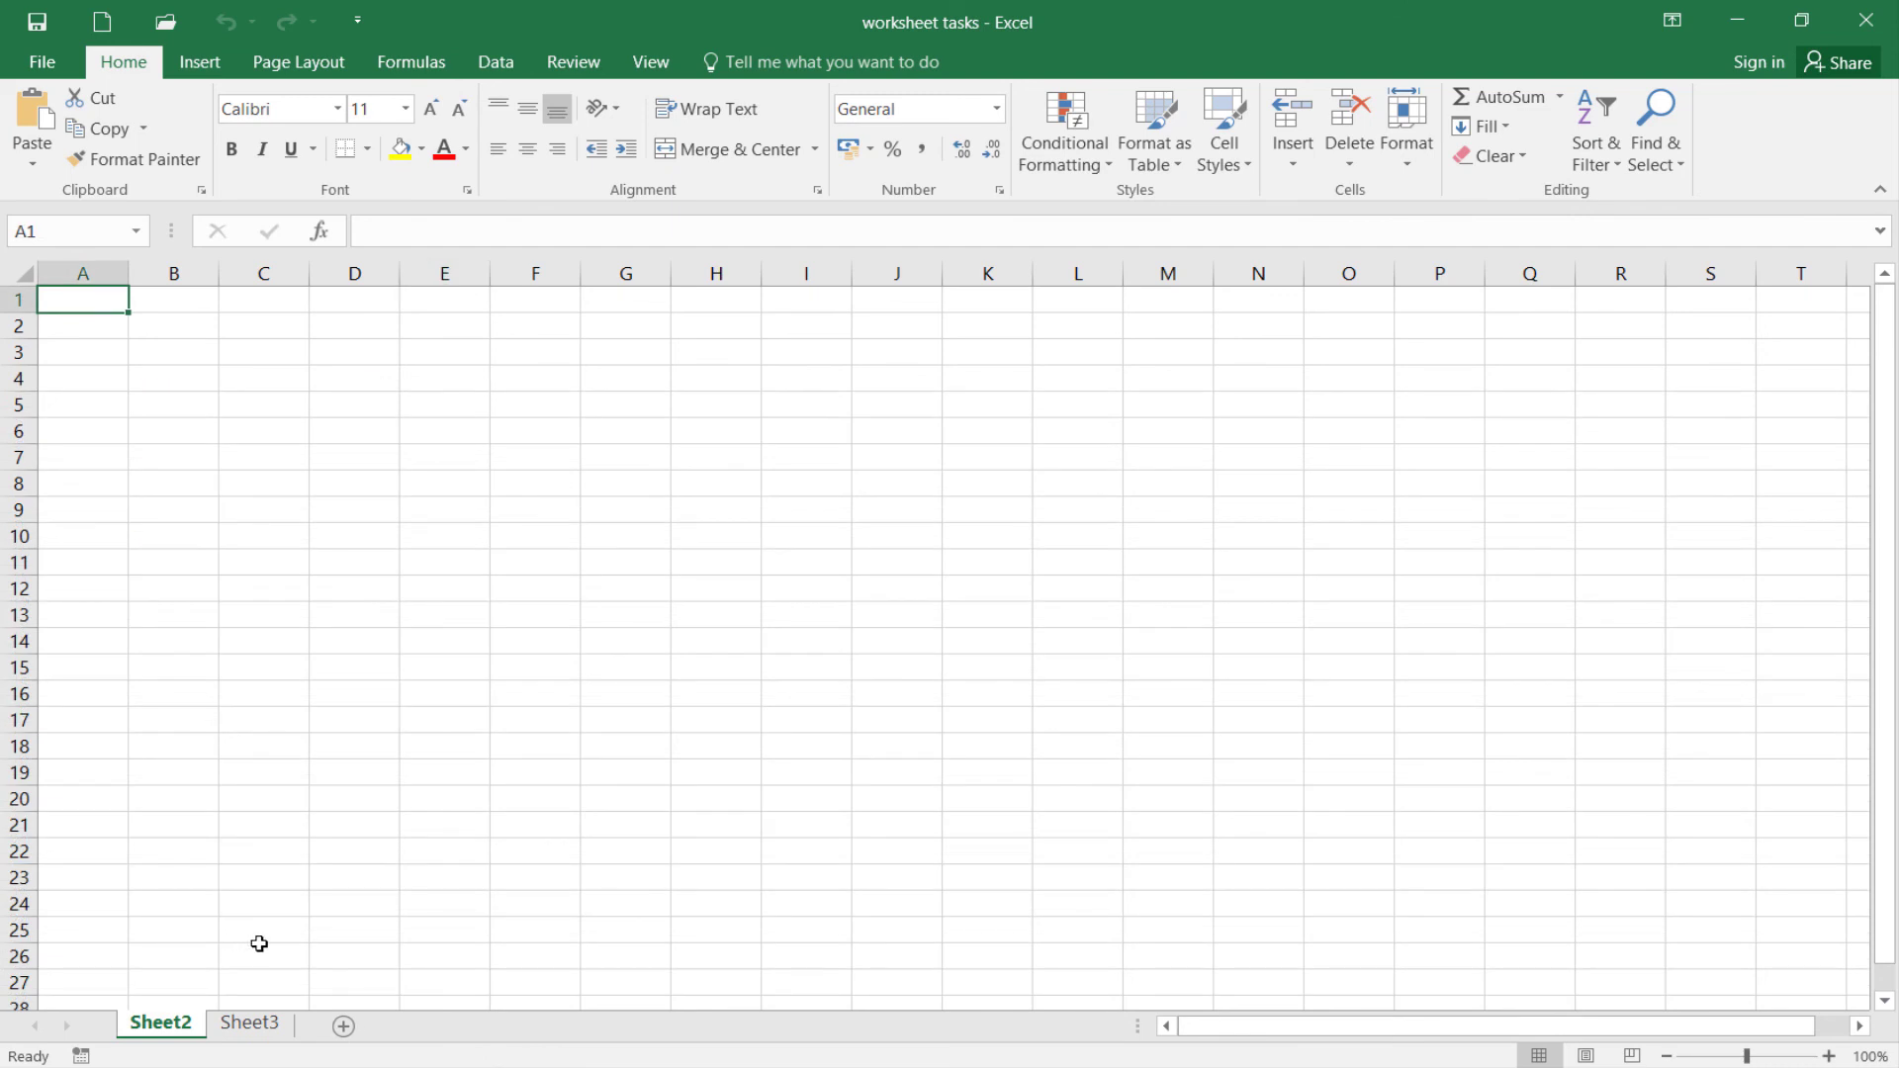
{"action": "left_click", "coordinate": [690, 620]}
{"action": "left_click", "coordinate": [1034, 503]}
{"action": "left_click", "coordinate": [1153, 692]}
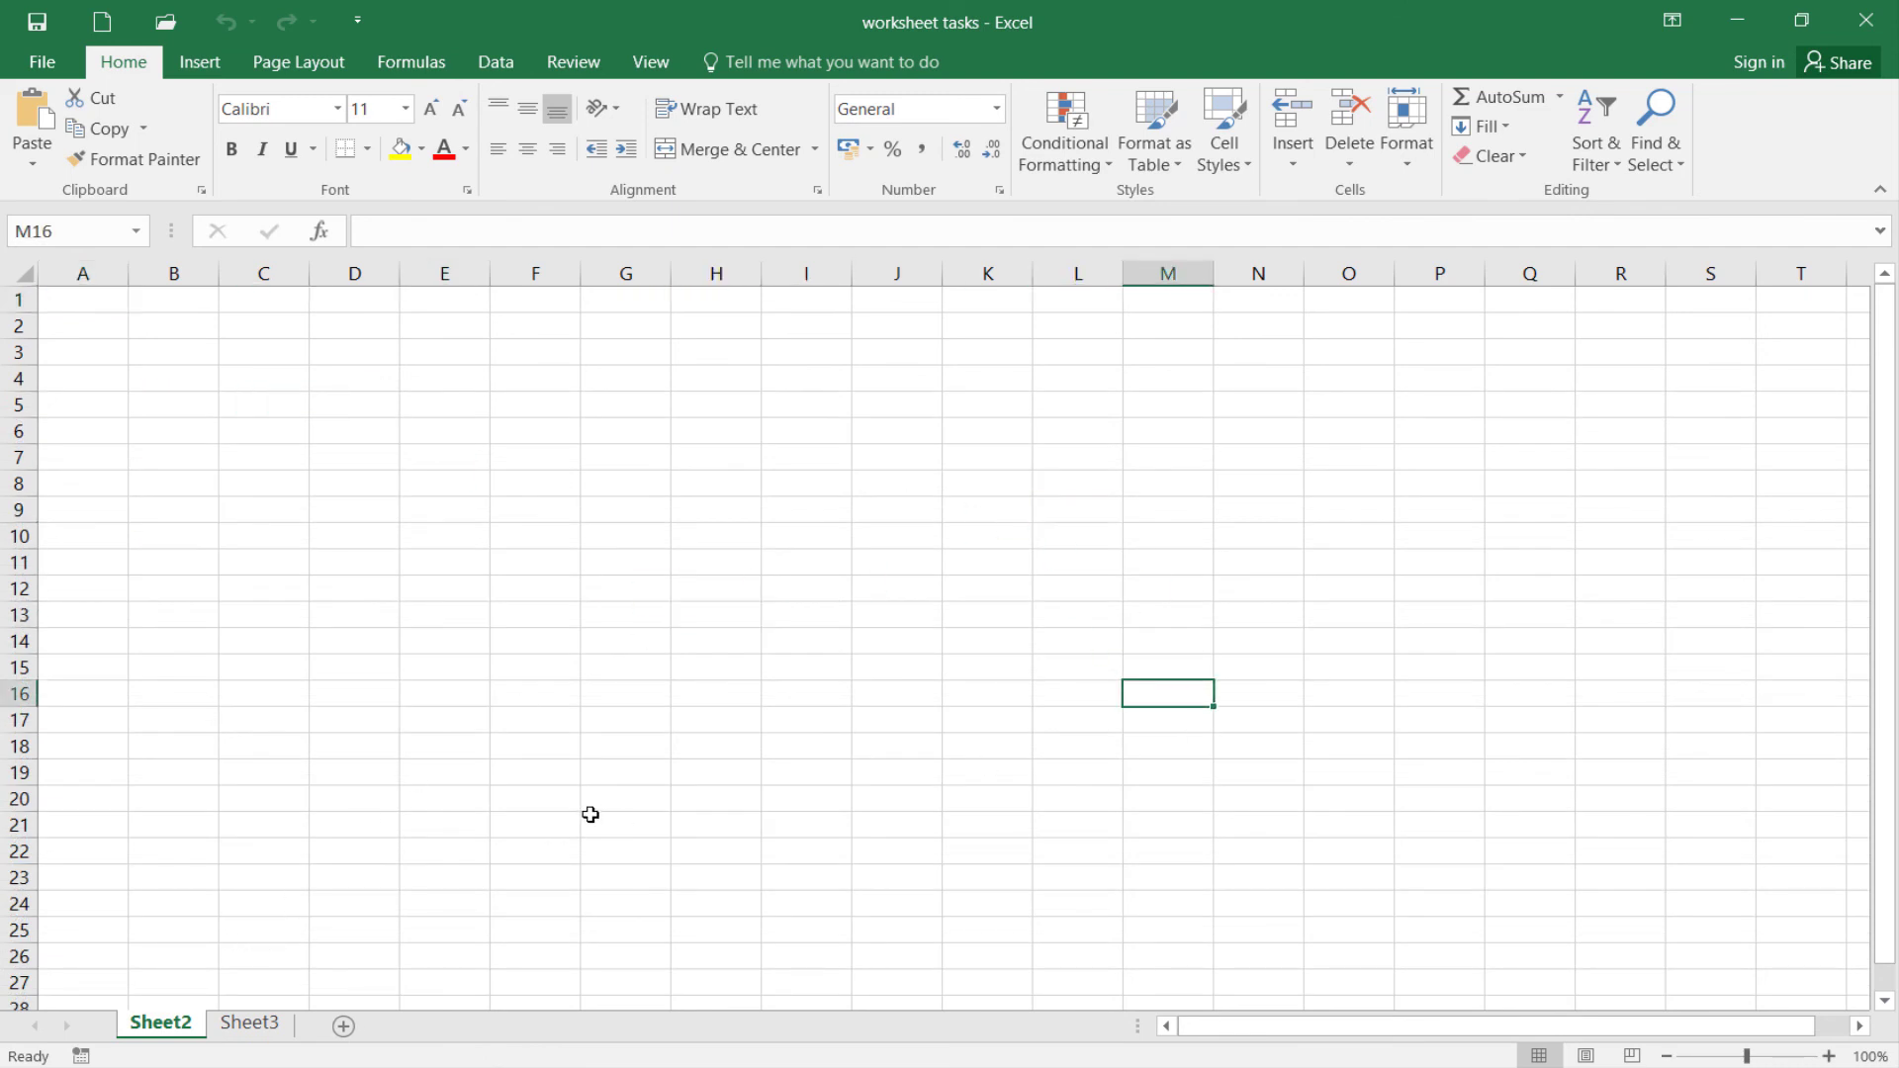
{"action": "left_click", "coordinate": [556, 774]}
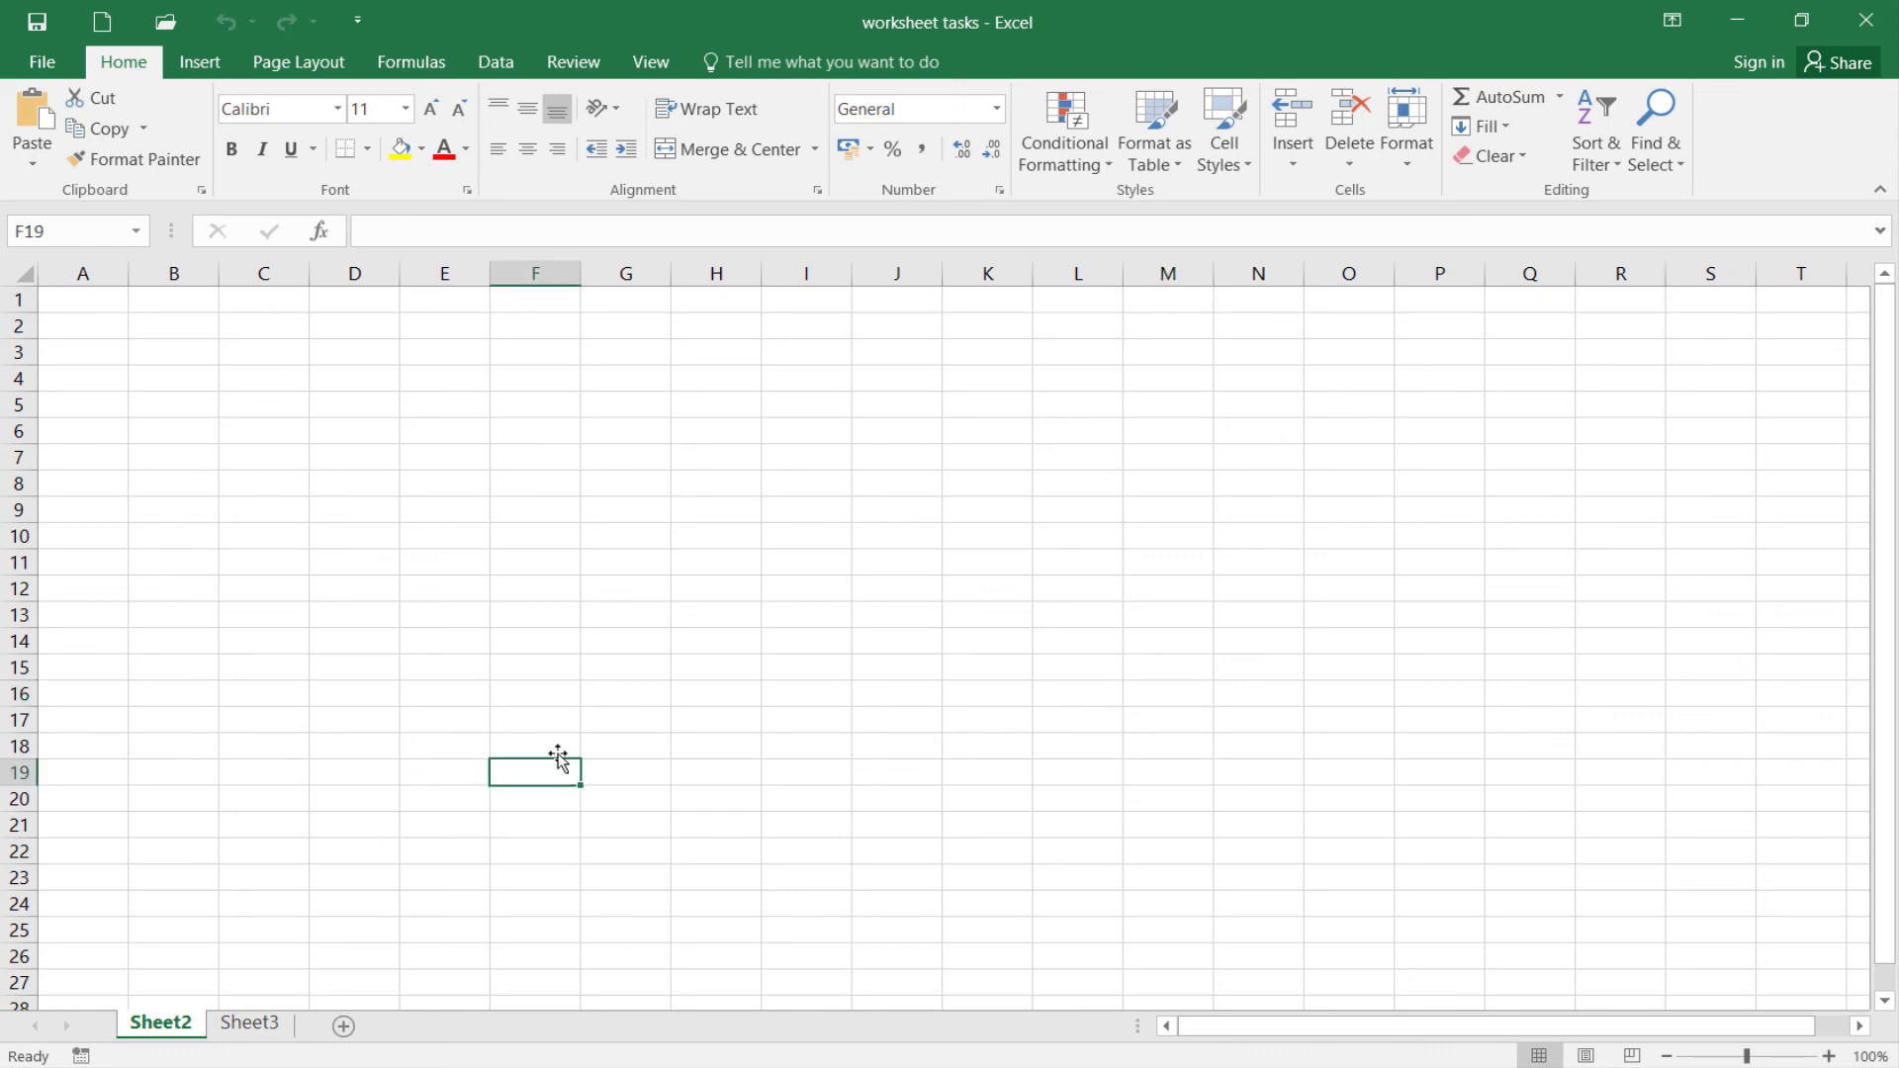
{"action": "left_click", "coordinate": [376, 567]}
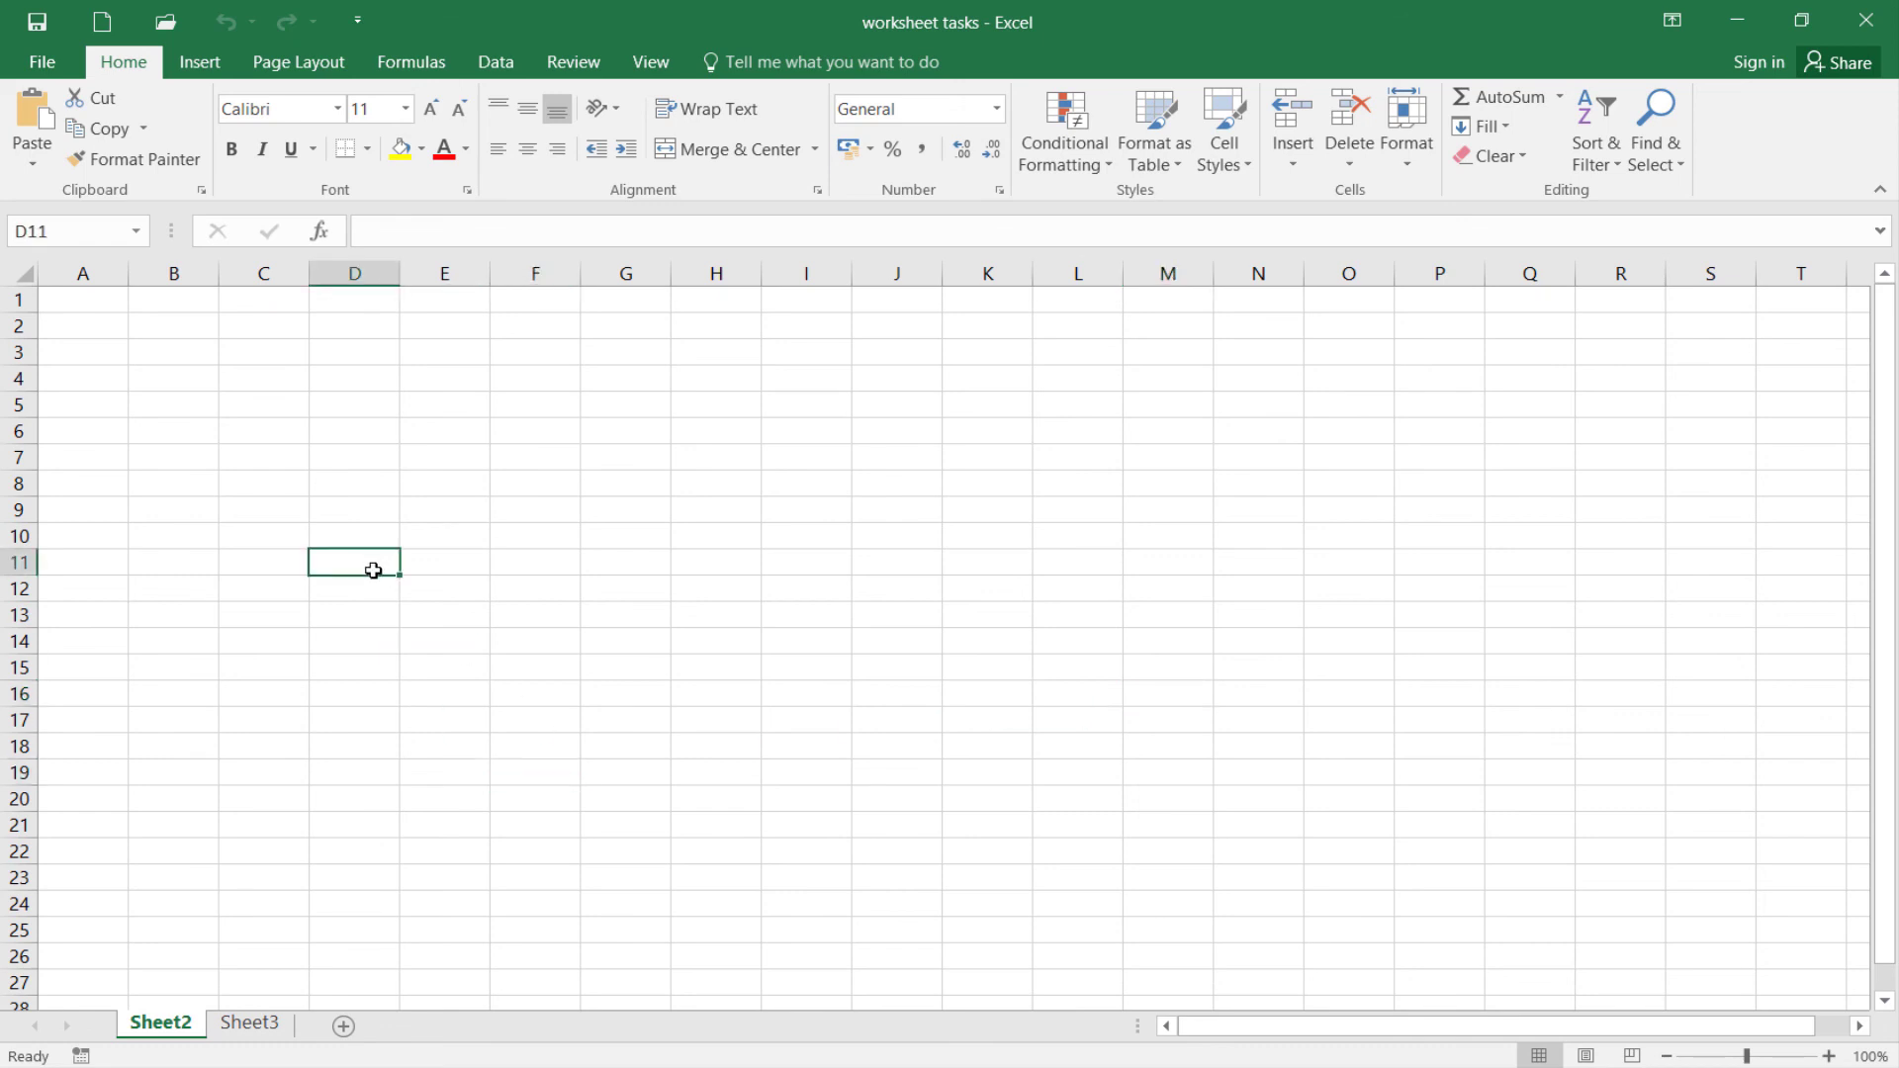
Unhide the Summary sheet from the list of hidden sheets
{"action": "left_click", "coordinate": [240, 1024]}
{"action": "left_click", "coordinate": [200, 1024]}
{"action": "right_click", "coordinate": [155, 1021]}
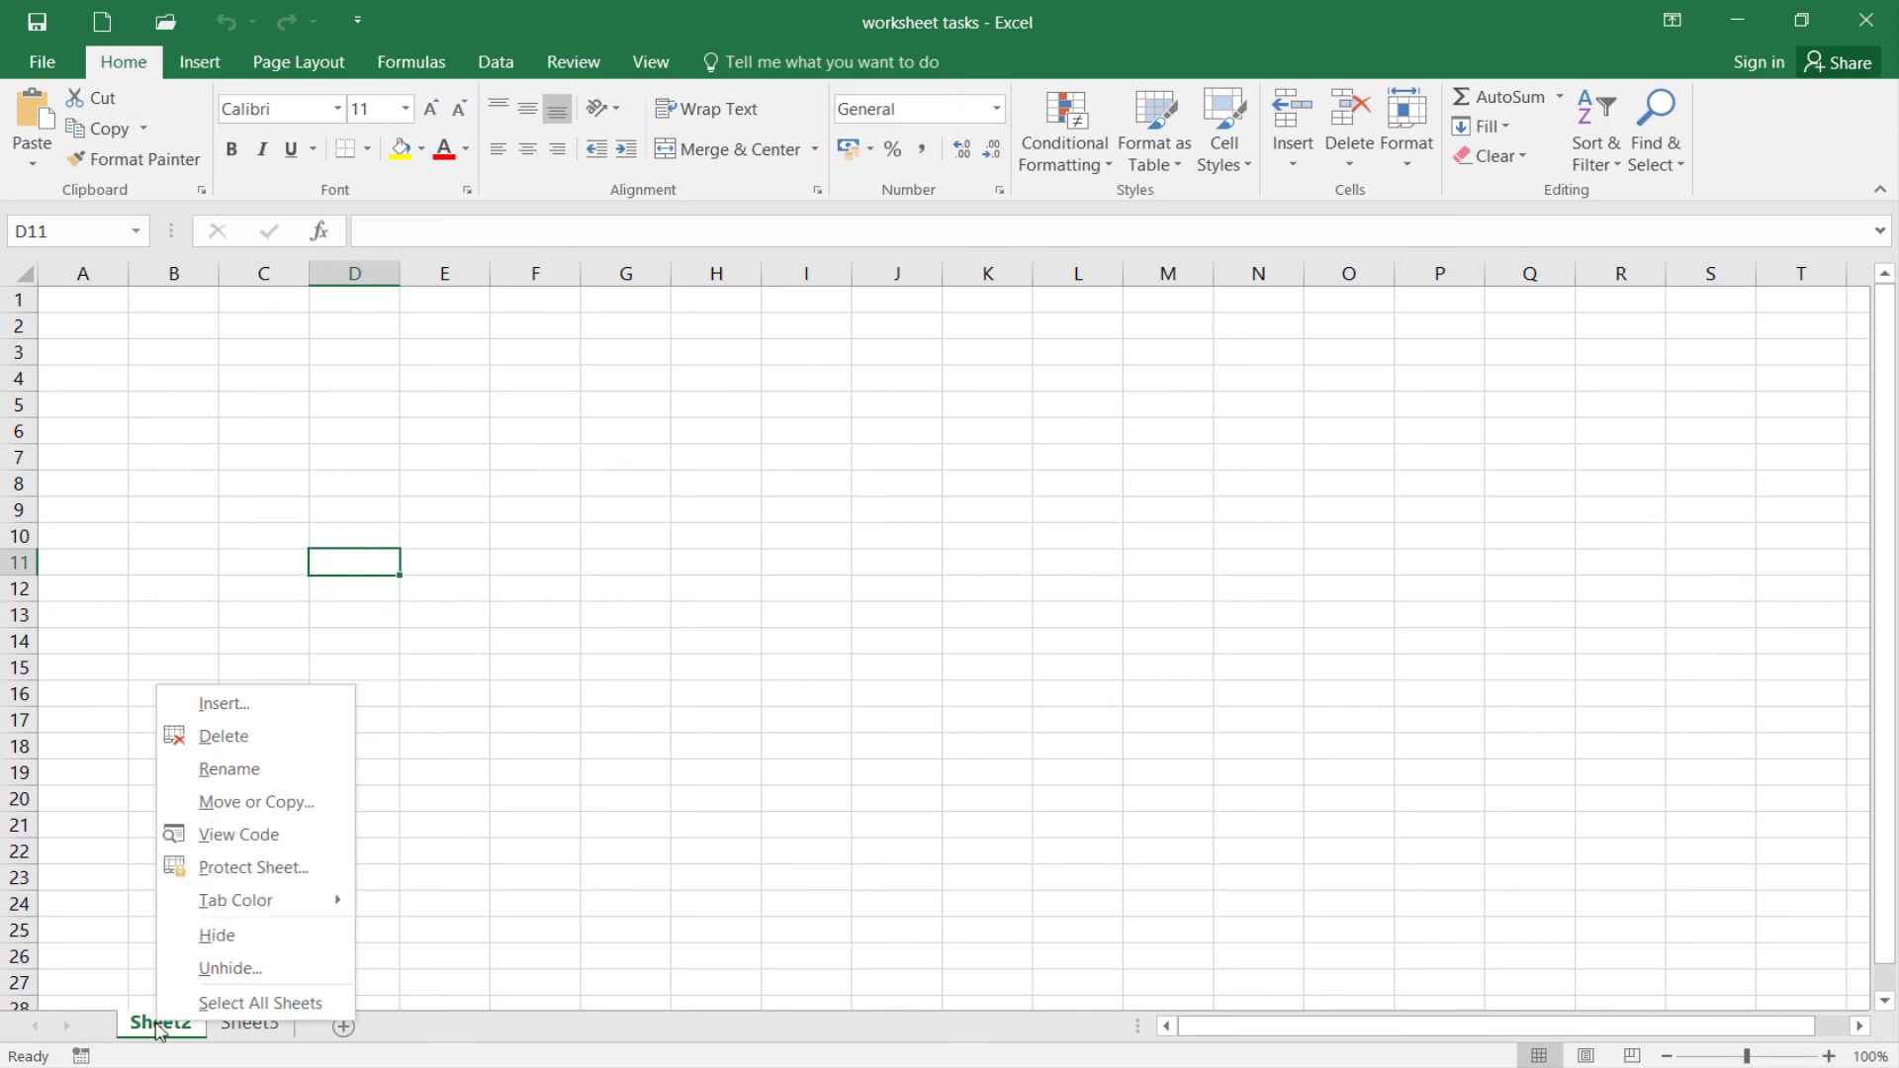
{"action": "left_click", "coordinate": [179, 979]}
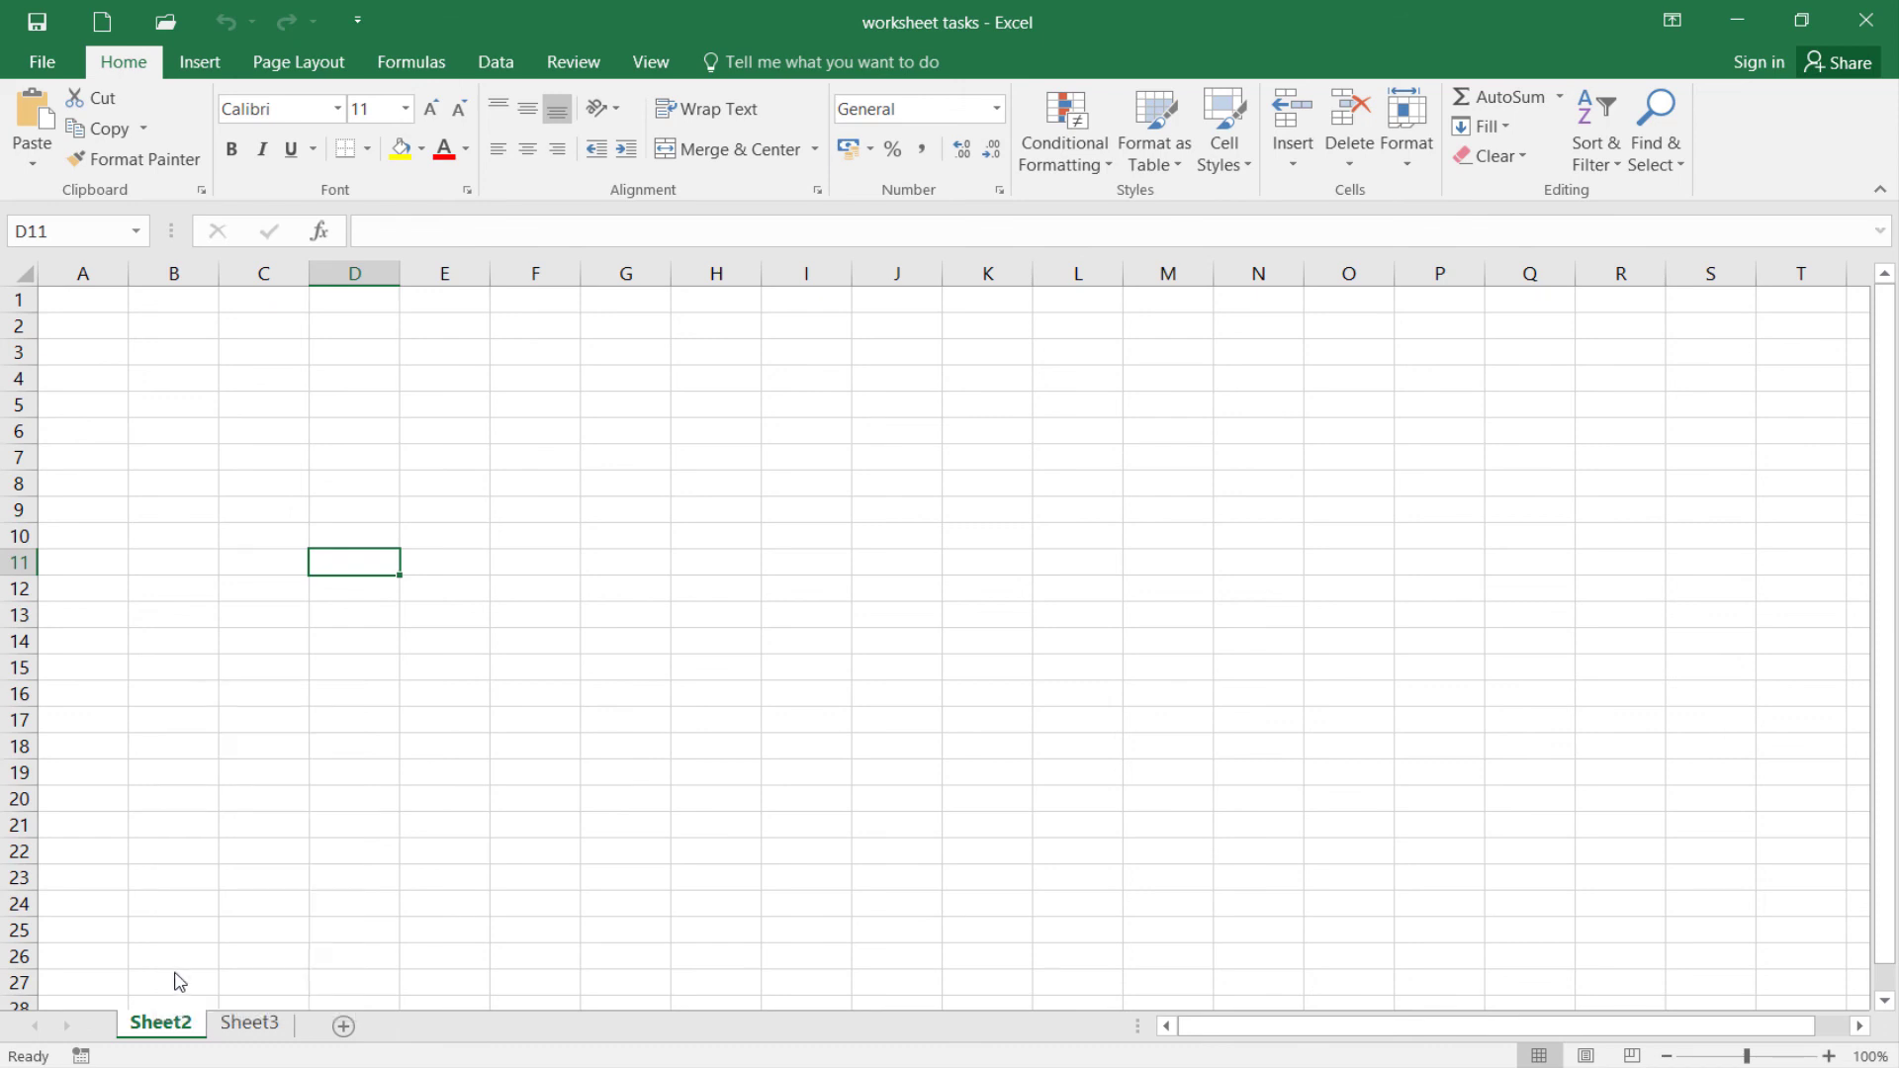
{"action": "left_click_drag", "start_coordinate": [157, 805], "coordinate": [394, 460]}
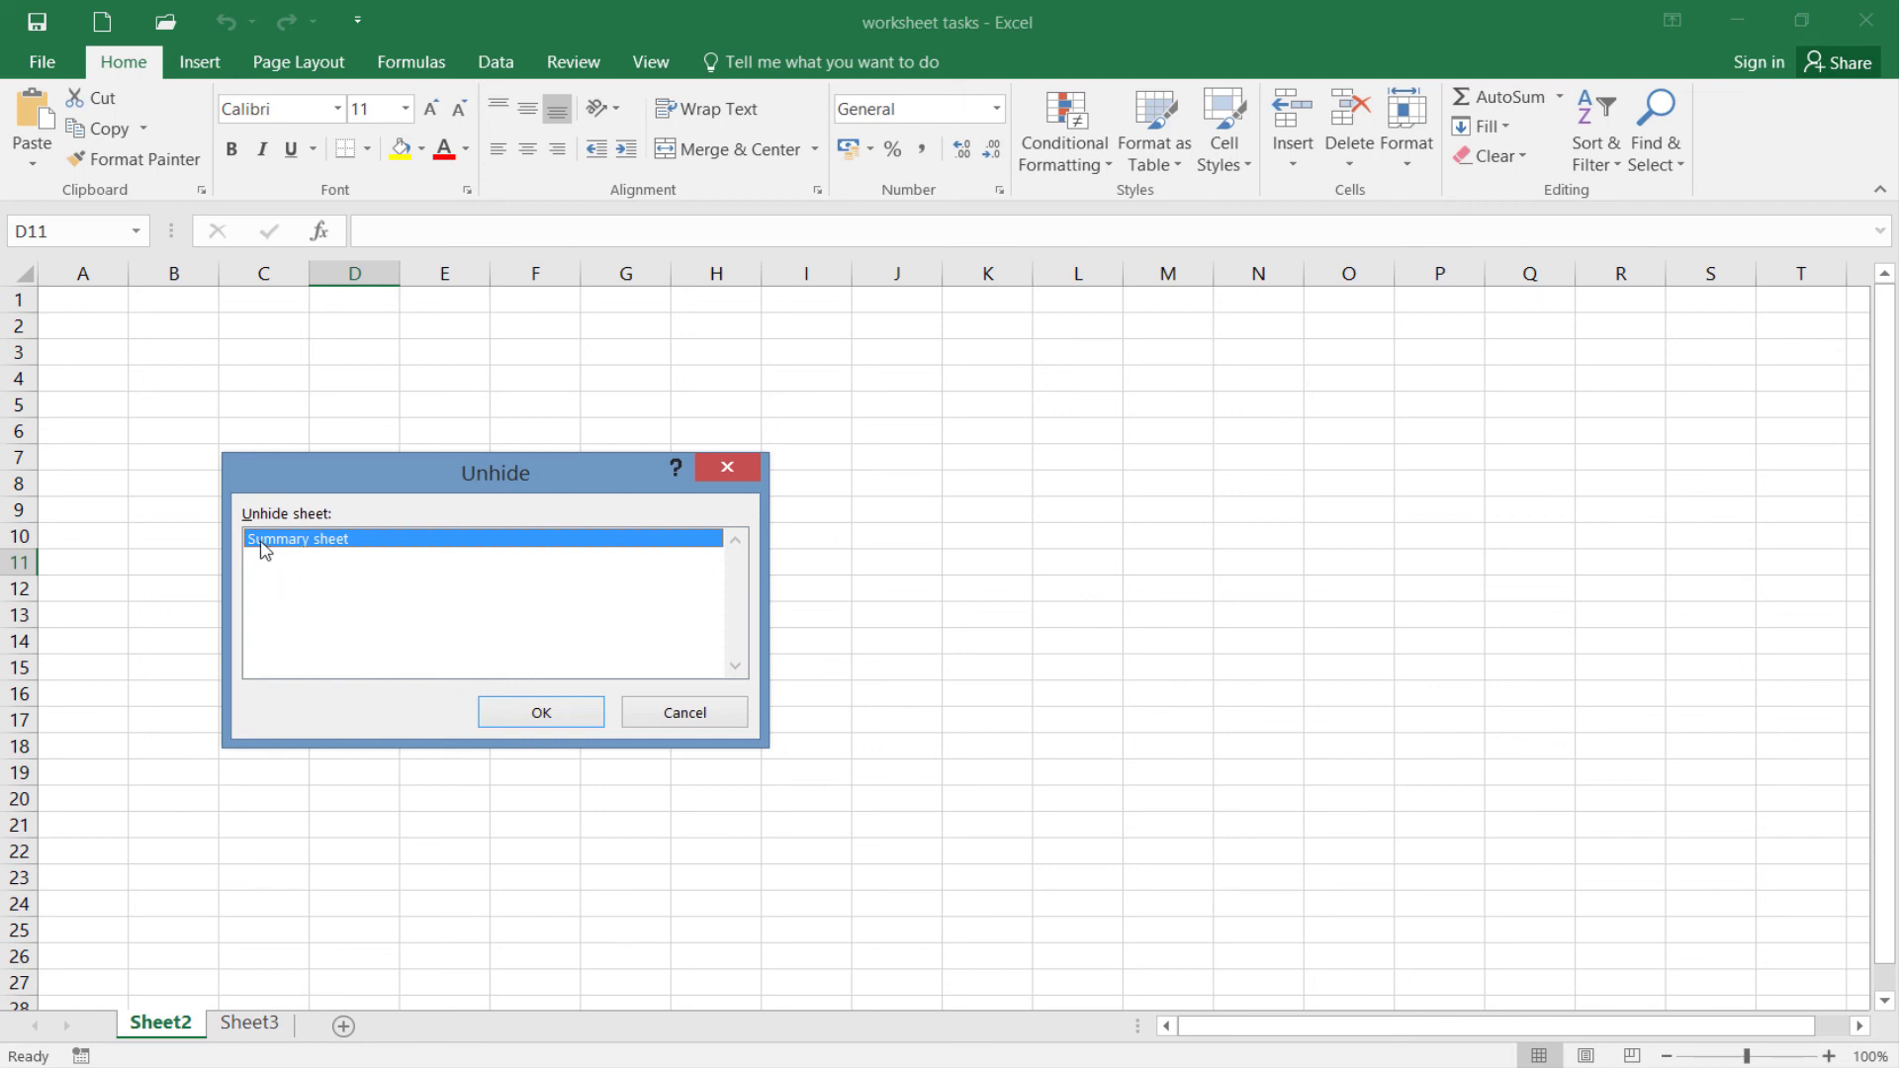
{"action": "left_click", "coordinate": [484, 710]}
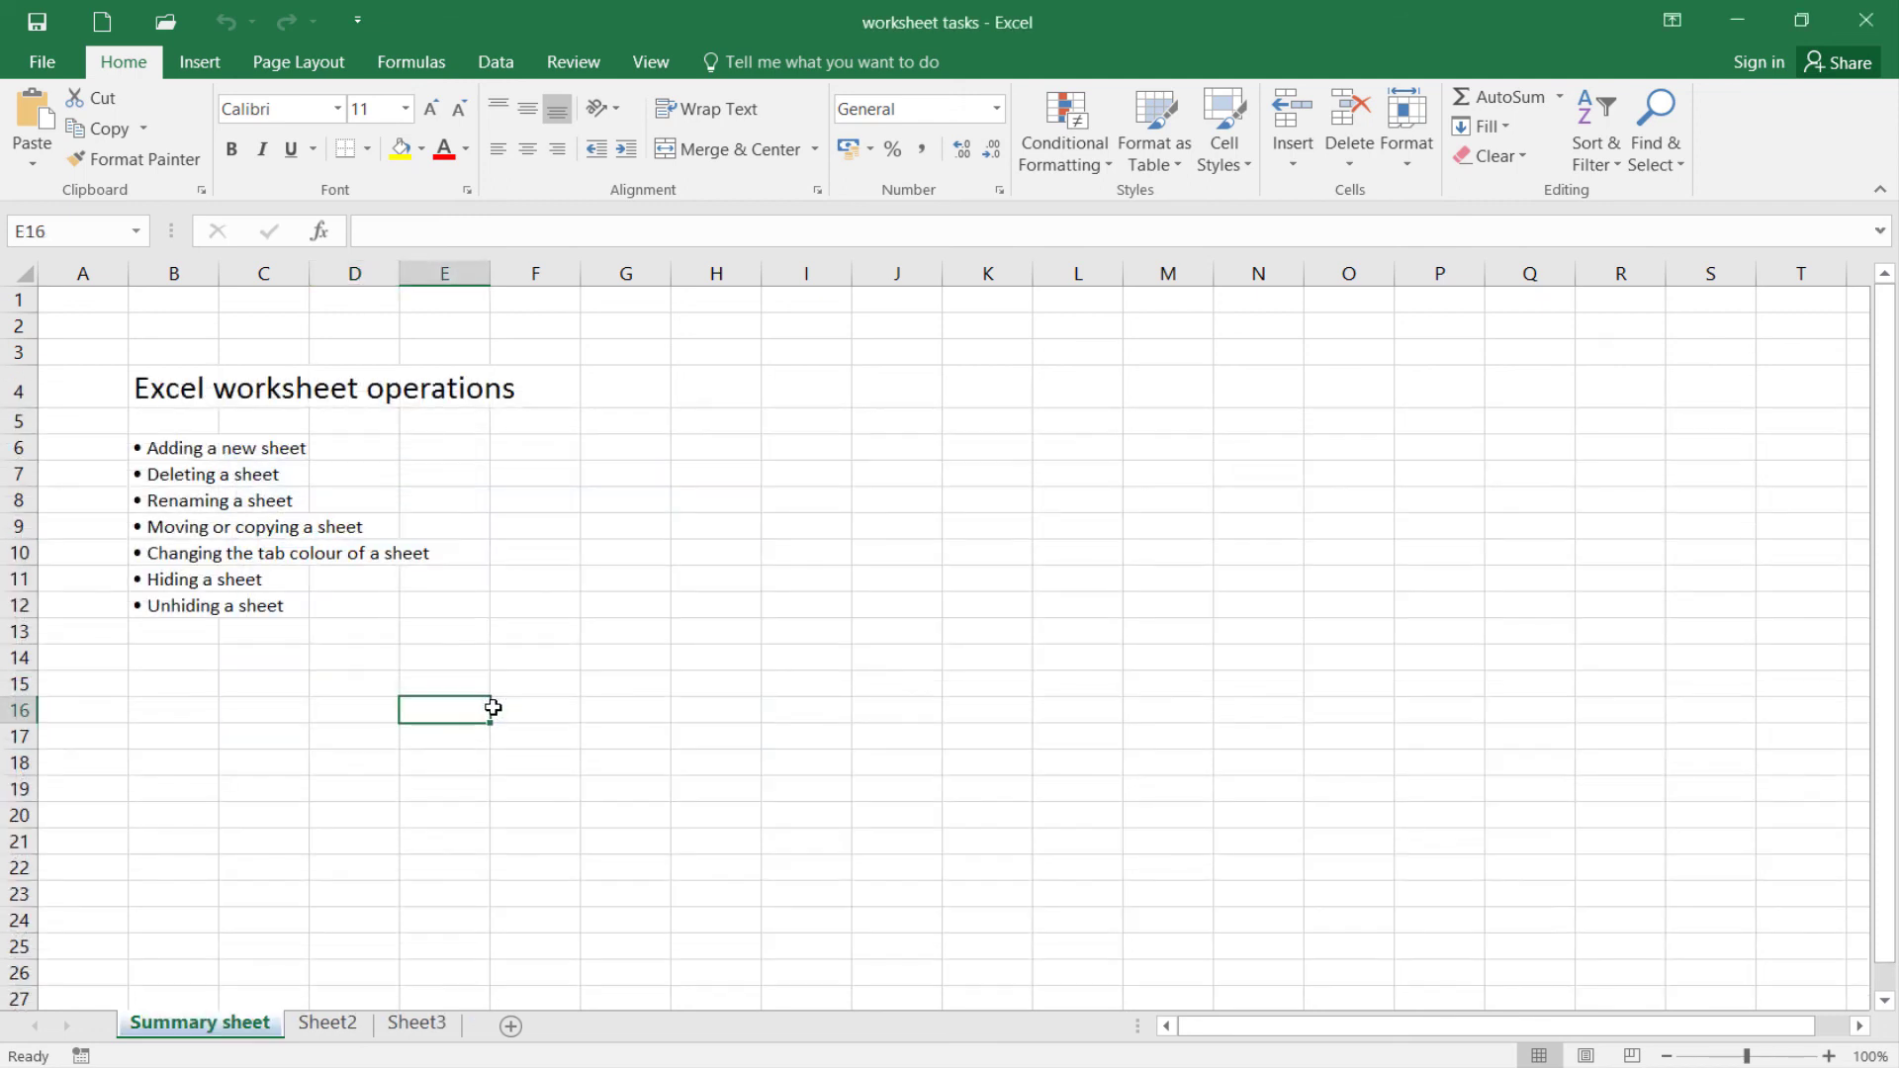